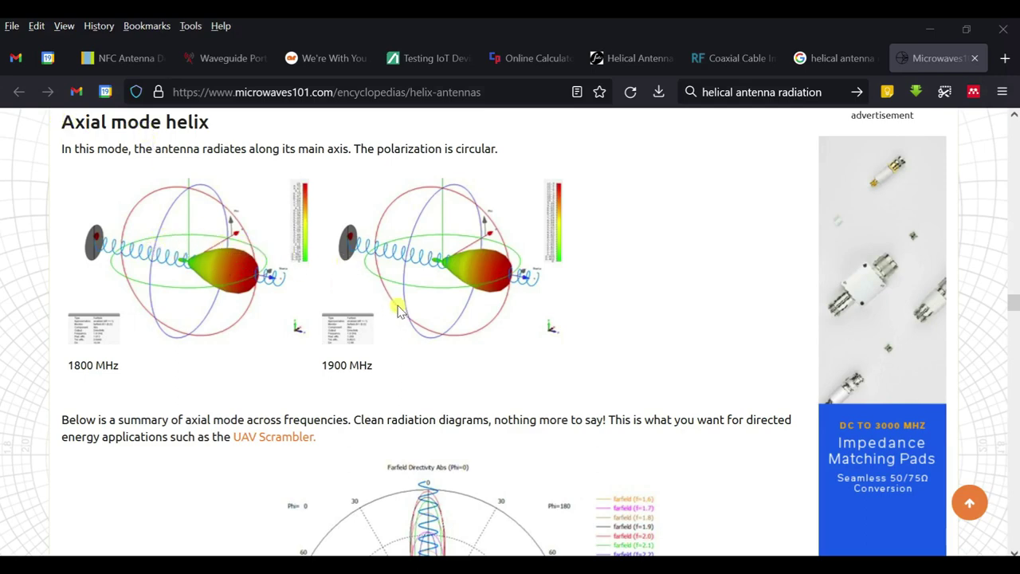
- Review the axial-mode helix radiation diagrams, and examine the dimension drawing on the changpuak.ch helical antenna calculator page
scroll(405, 271, down, 3)
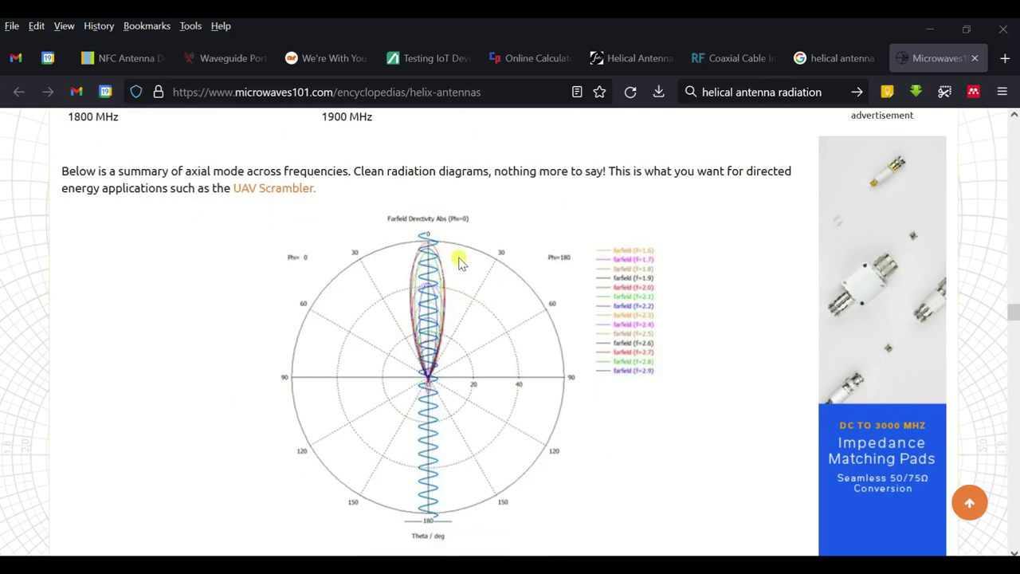
click(535, 55)
scroll(550, 216, up, 3)
scroll(573, 240, down, 1)
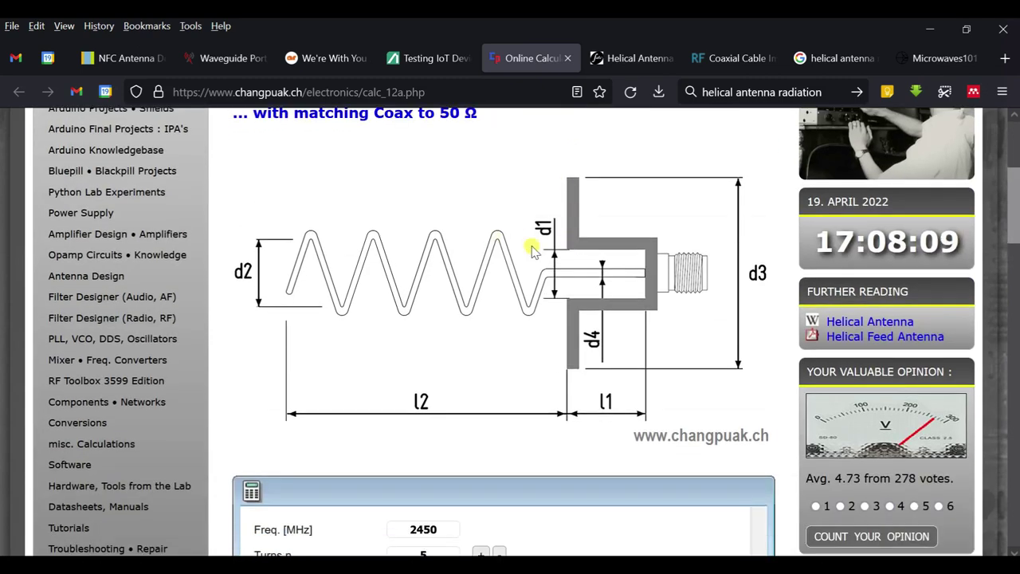
scroll(530, 247, down, 2)
scroll(594, 200, up, 2)
- Look over the daycounter.com helical antenna design calculator and the everythingRF coaxial cable calculator
click(640, 58)
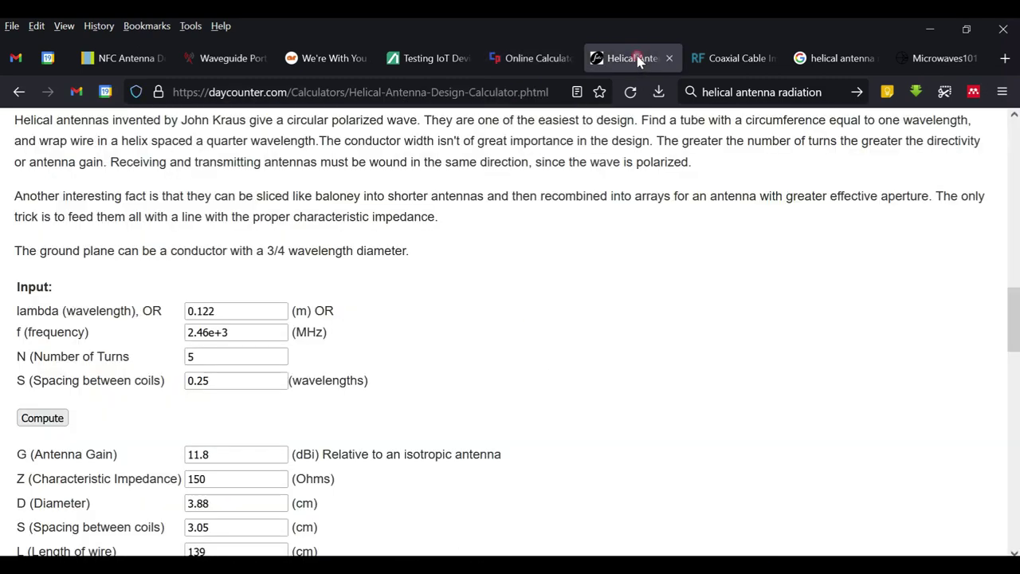
scroll(478, 226, up, 1)
scroll(473, 235, down, 3)
scroll(474, 238, up, 3)
click(735, 54)
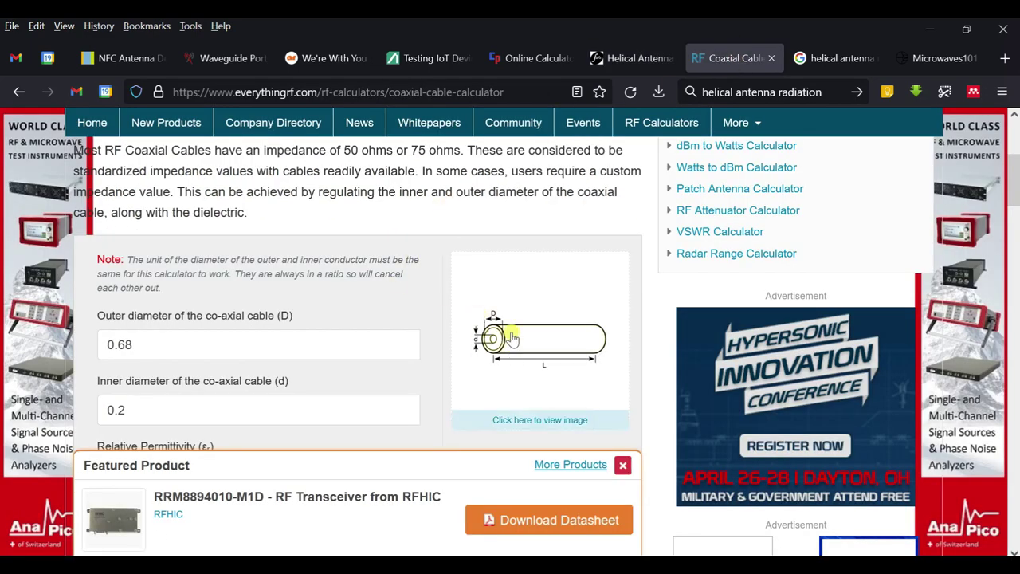
scroll(375, 343, down, 2)
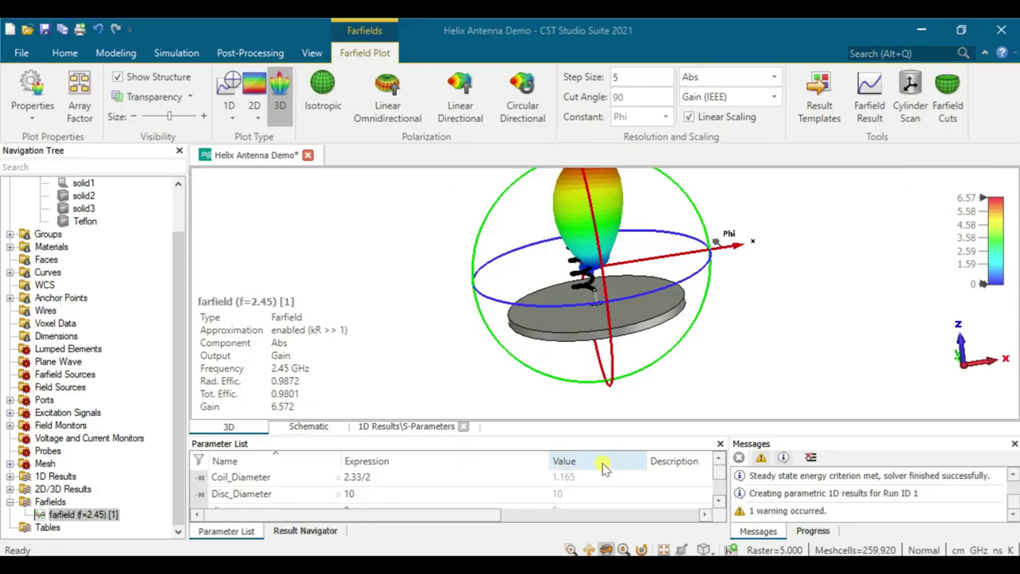
- Turn off linear scaling for the 2.45 GHz farfield plot, and display the S-Parameters magnitude plot
drag(525, 325, 494, 326)
click(715, 118)
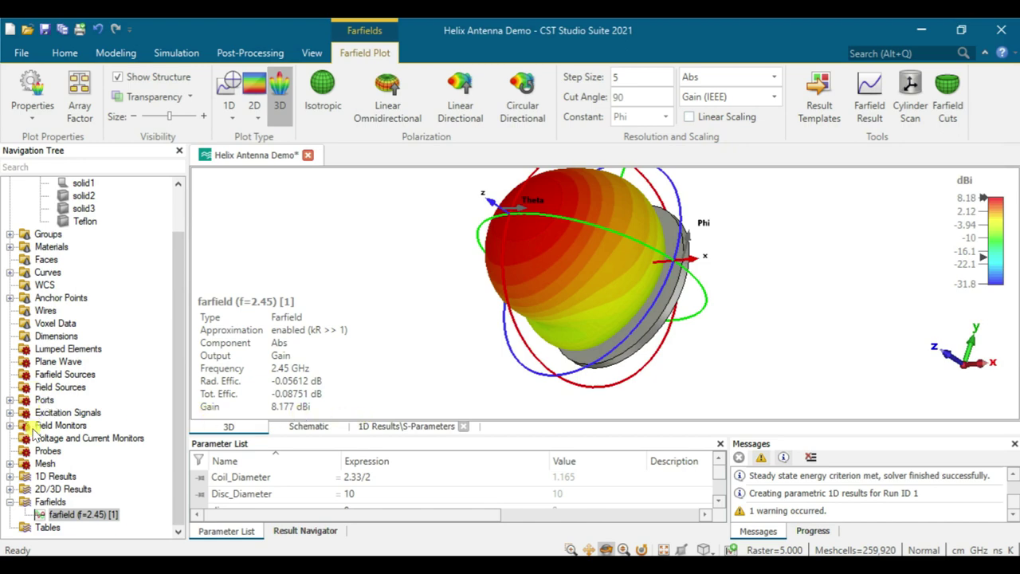
click(9, 477)
click(73, 451)
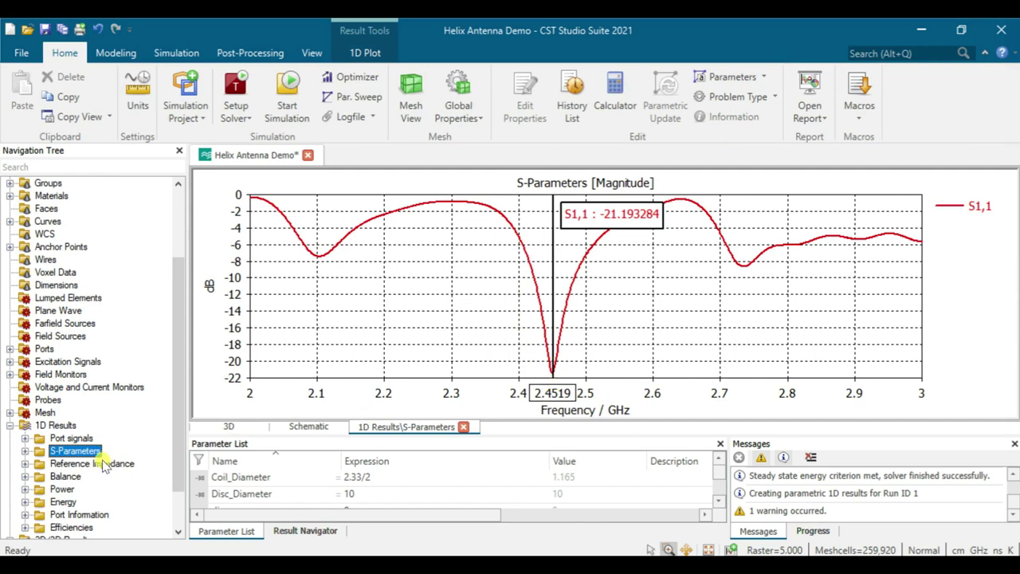
- Display the time-domain surface current result with the whole structure made transparent
scroll(102, 462, down, 2)
click(9, 489)
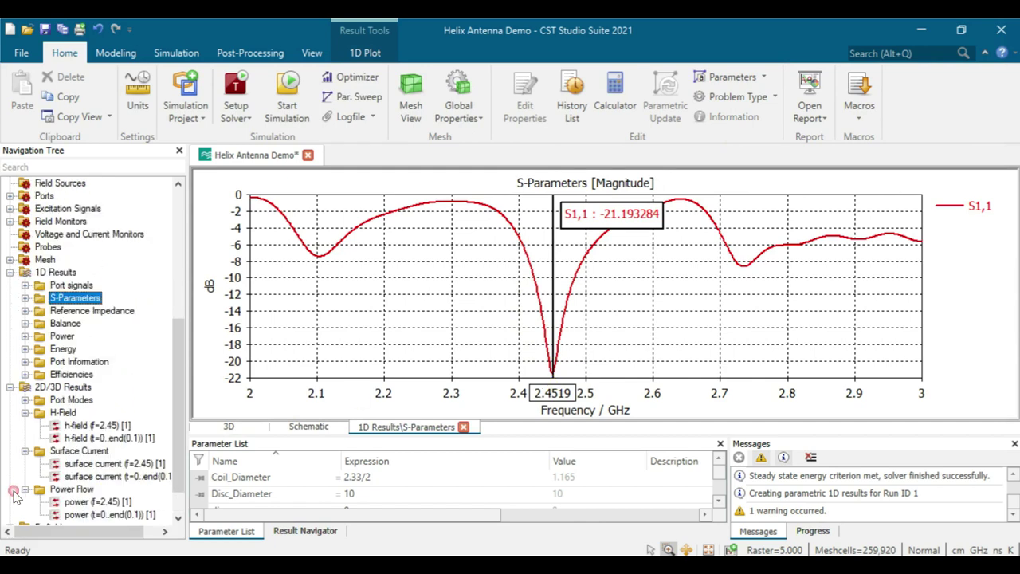
click(104, 476)
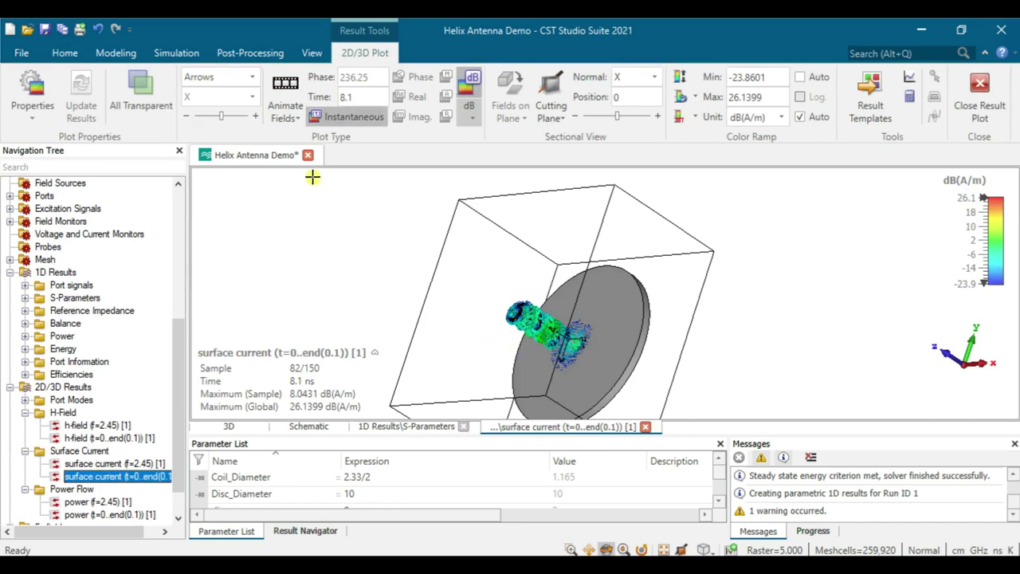
click(151, 95)
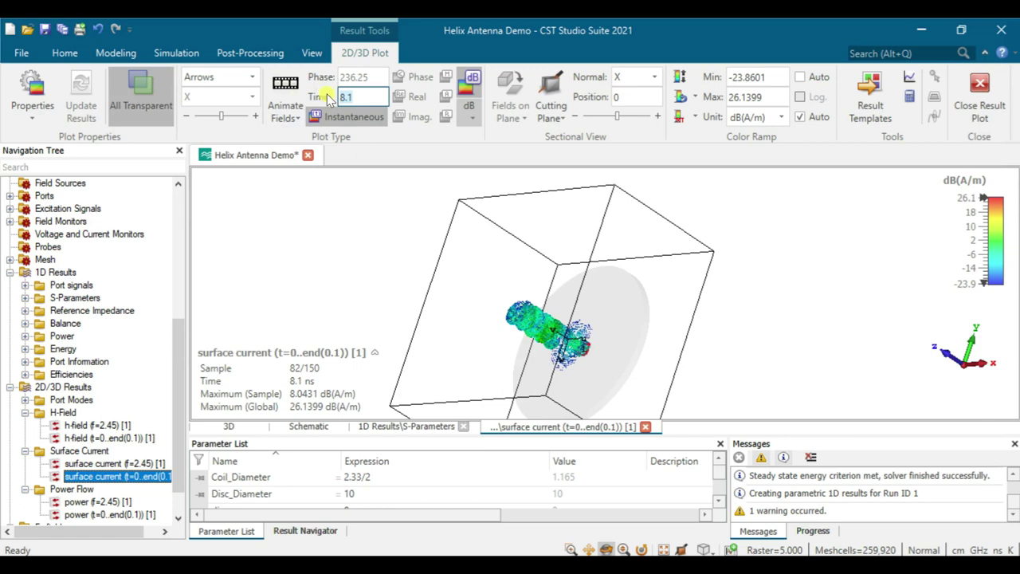
- Set the surface current plot's time to 0 and start the field animation
click(360, 97)
text(00)
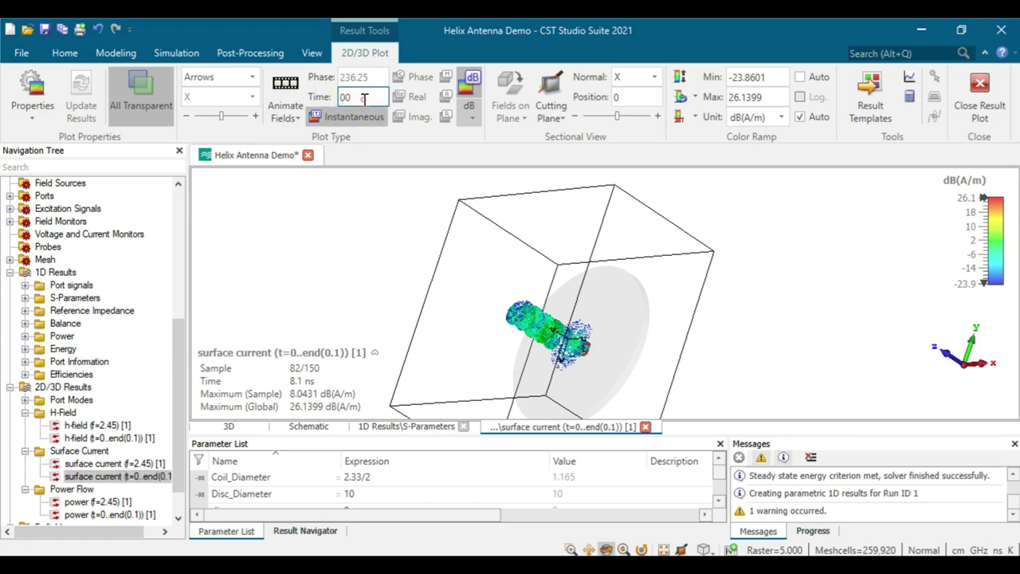
click(286, 86)
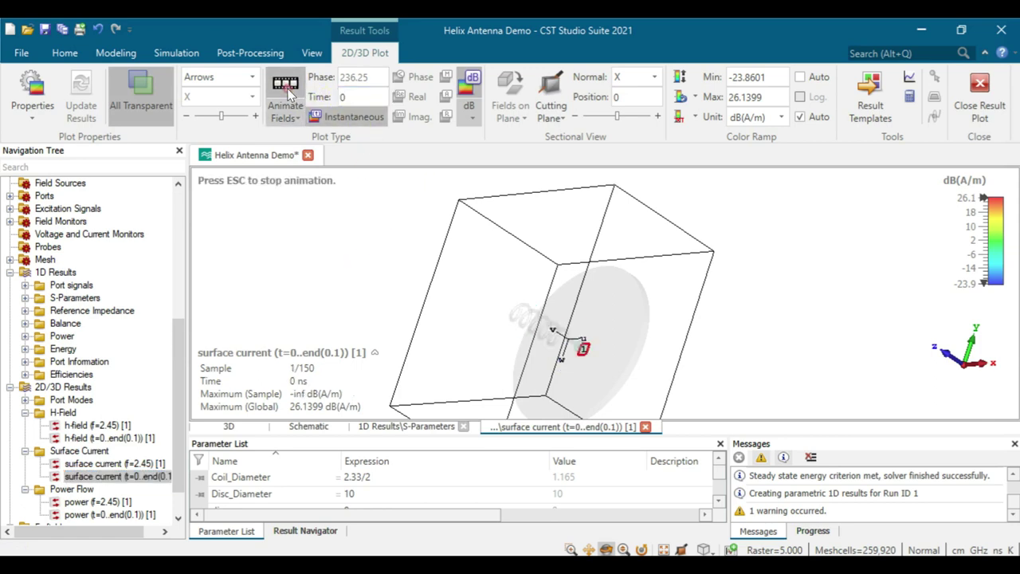
- Lower the surface current colour ramp's minimum to -83.8601 dB(A/m), inspect the animated plot, and turn off its dB scaling
click(680, 78)
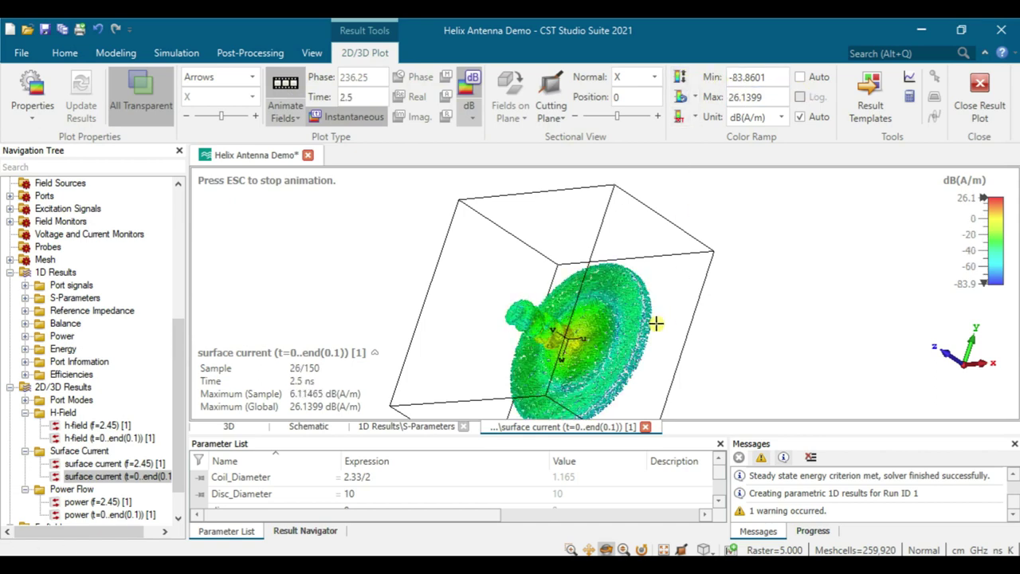
drag(646, 343, 615, 230)
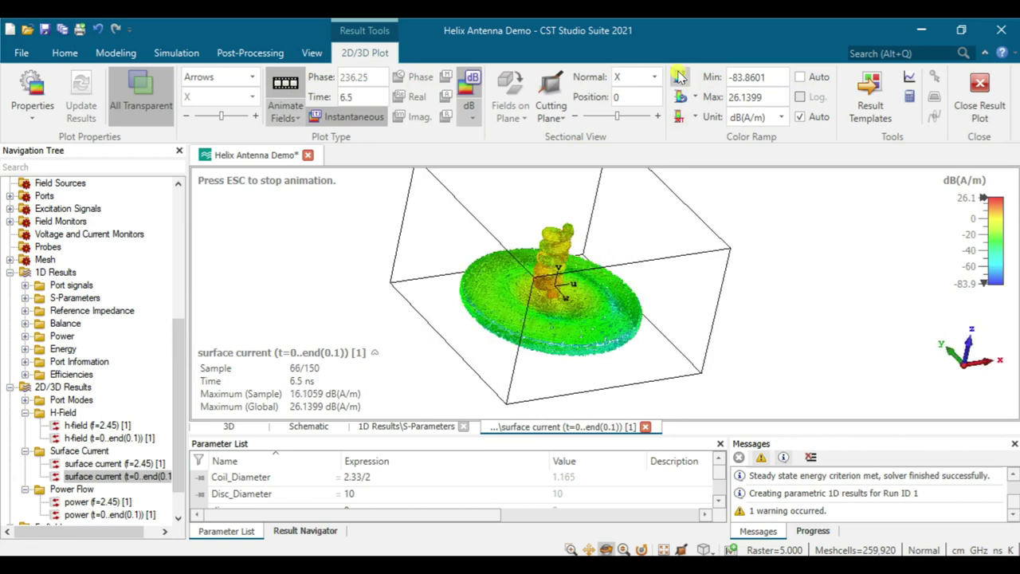
click(475, 90)
scroll(144, 211, up, 7)
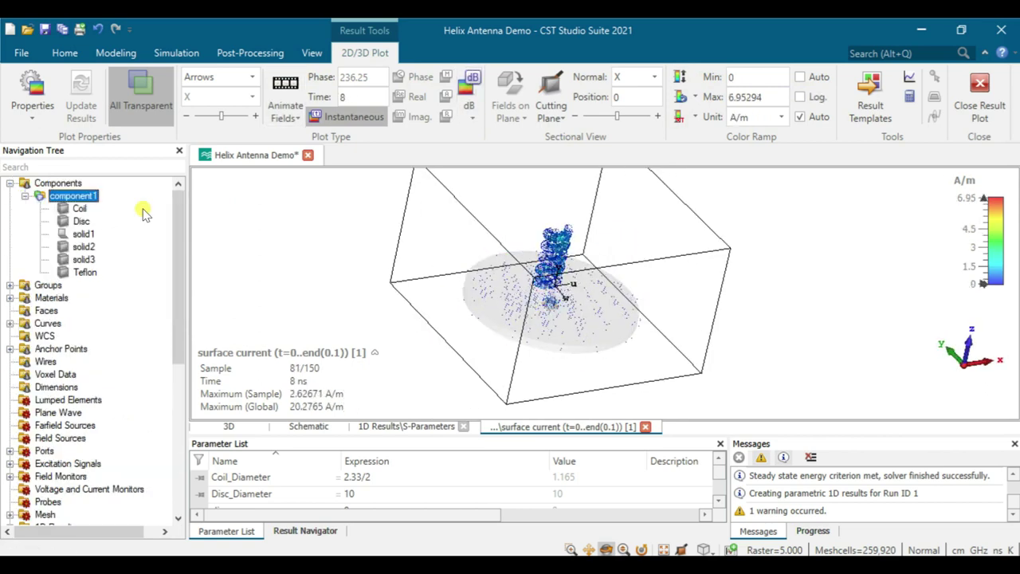
- Search the Component Library examples for "helix" and open the Helix Antenna example tagged High Frequency, Transient, Antenna
click(20, 56)
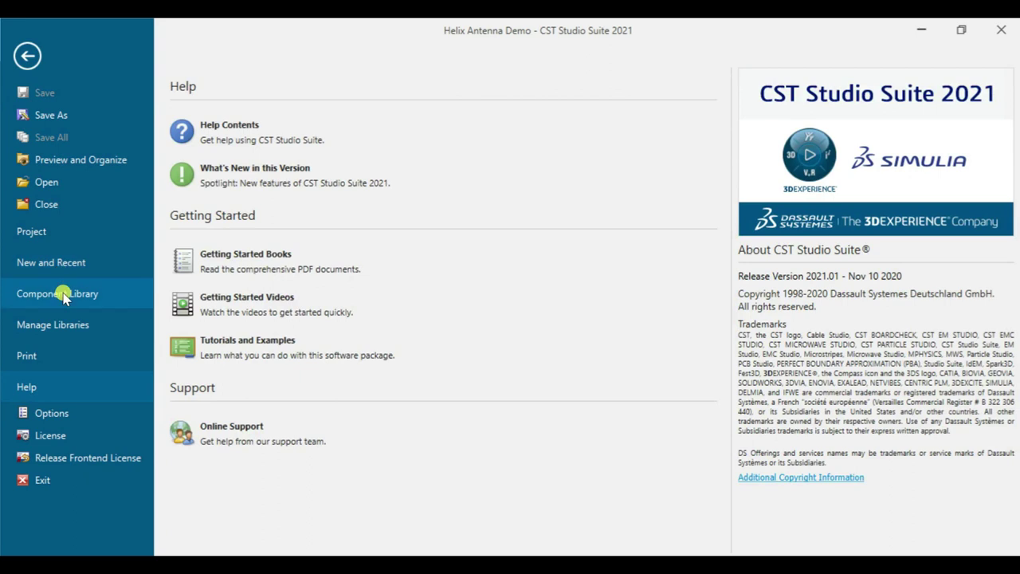
click(269, 353)
click(855, 89)
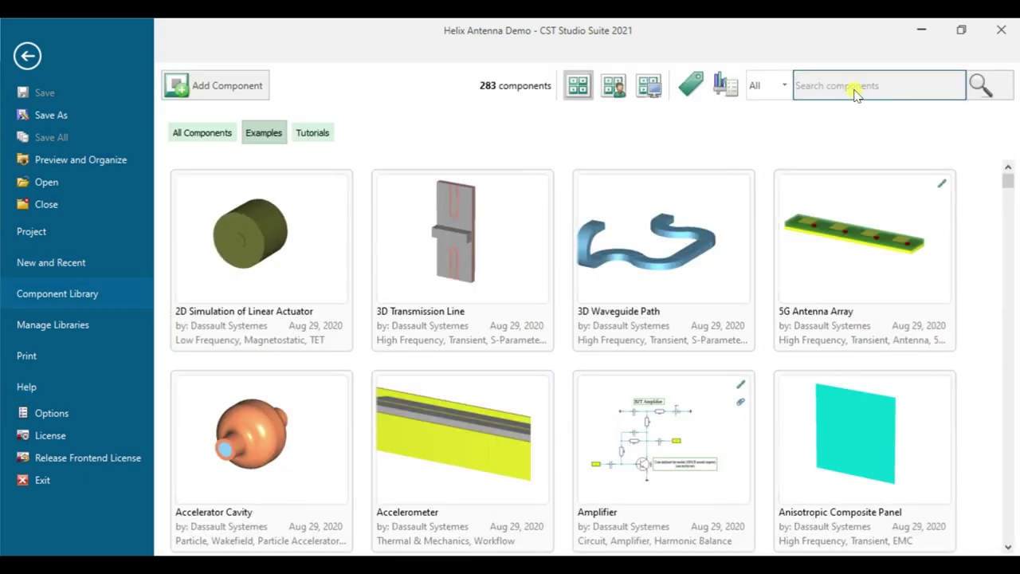
text(helix)
click(981, 86)
mouse_move(482, 283)
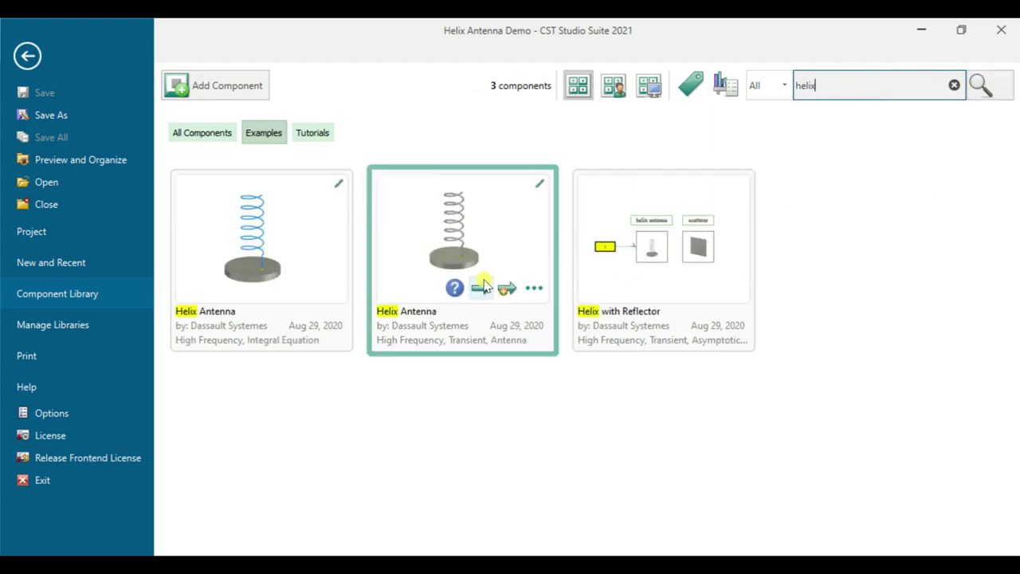
click(481, 290)
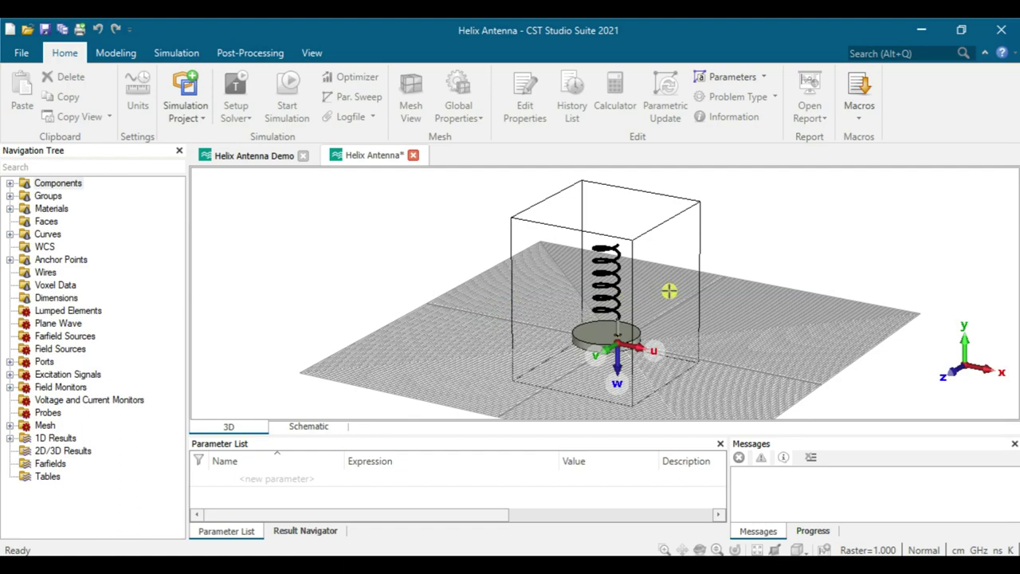
- Examine the example's helix geometry, port signals and S-Parameters plot, and return to its 3D model
drag(669, 292, 657, 353)
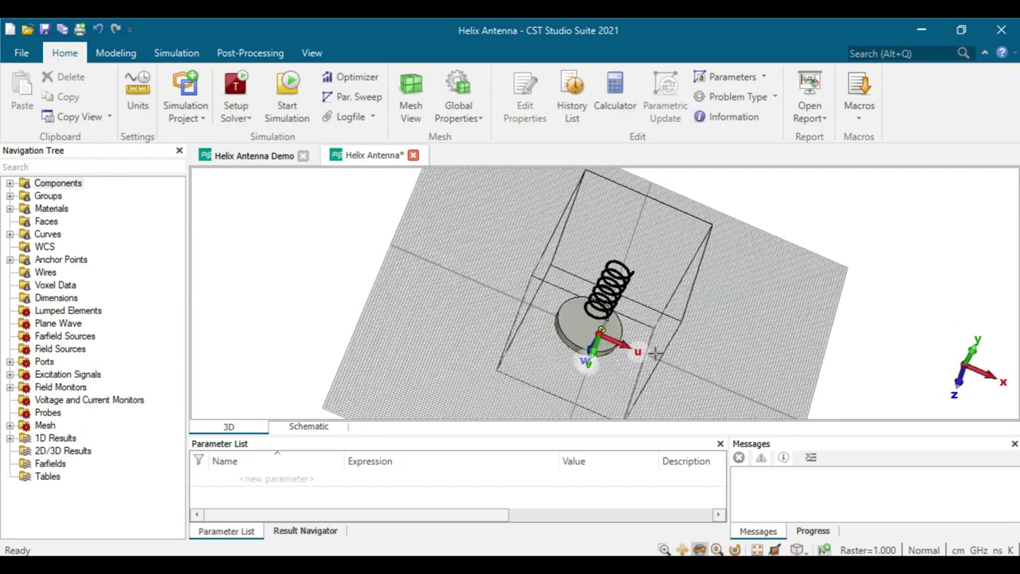
click(10, 437)
click(68, 438)
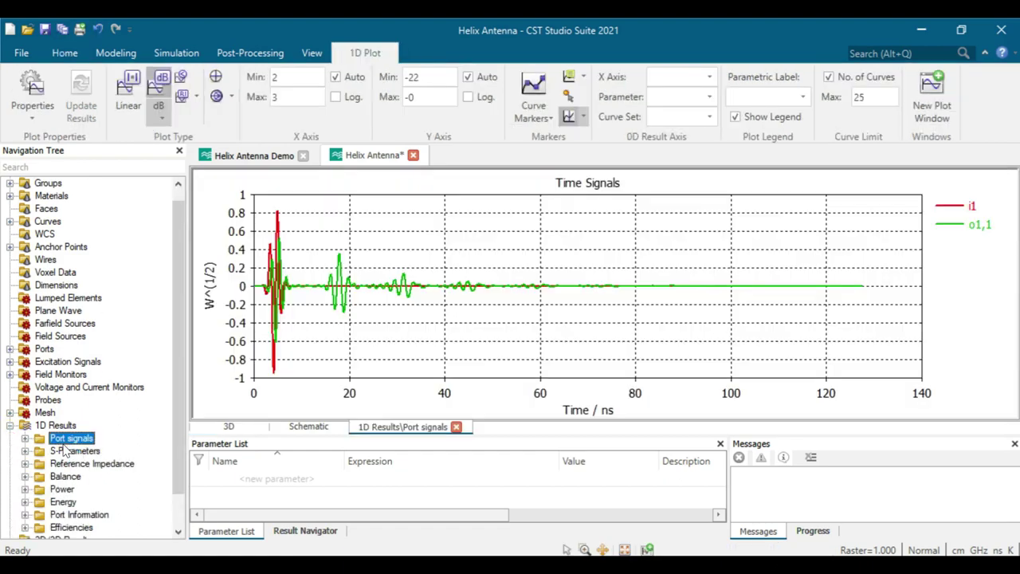
click(70, 451)
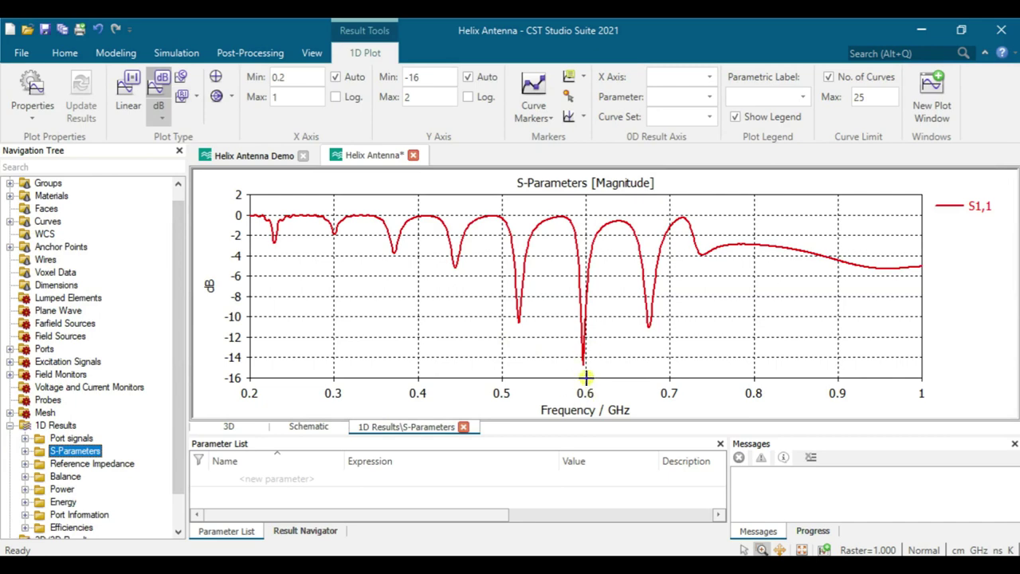
scroll(48, 411, down, 1)
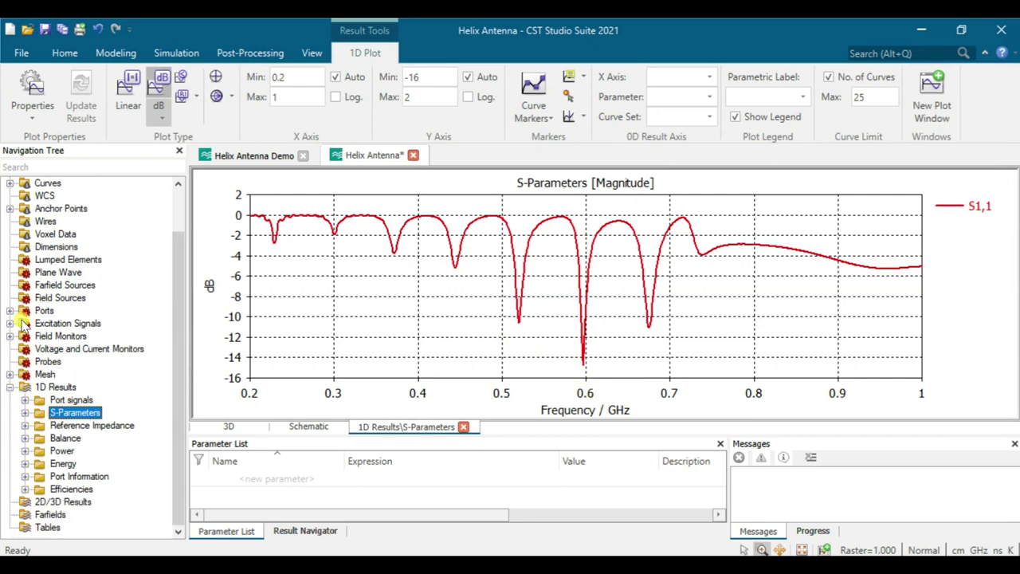
scroll(22, 336, up, 2)
click(47, 184)
drag(552, 313, 559, 235)
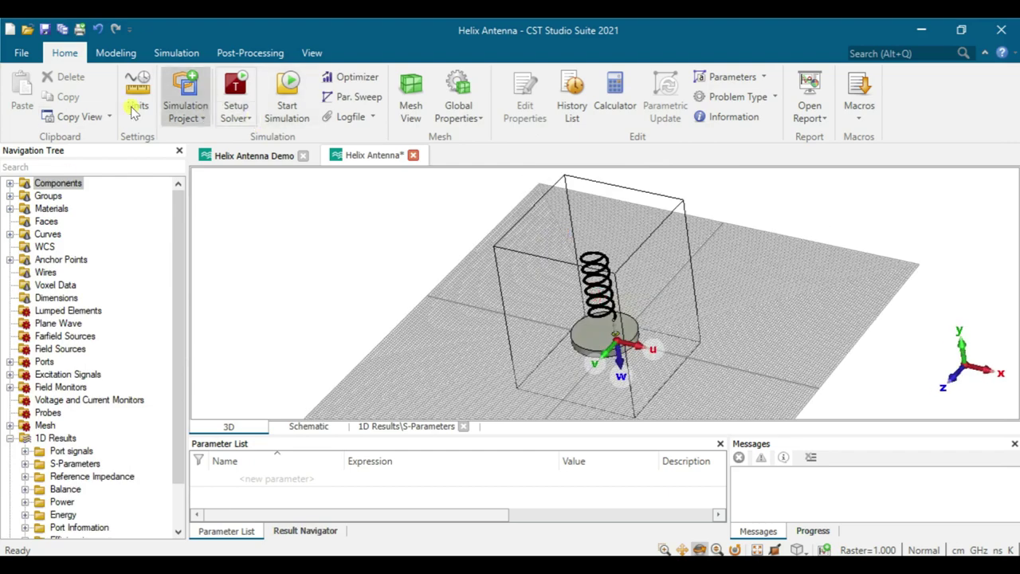
- Delete the PEC and Substrate components from the Helix Antenna example together with the existing results
click(10, 183)
click(59, 195)
shift+click(63, 209)
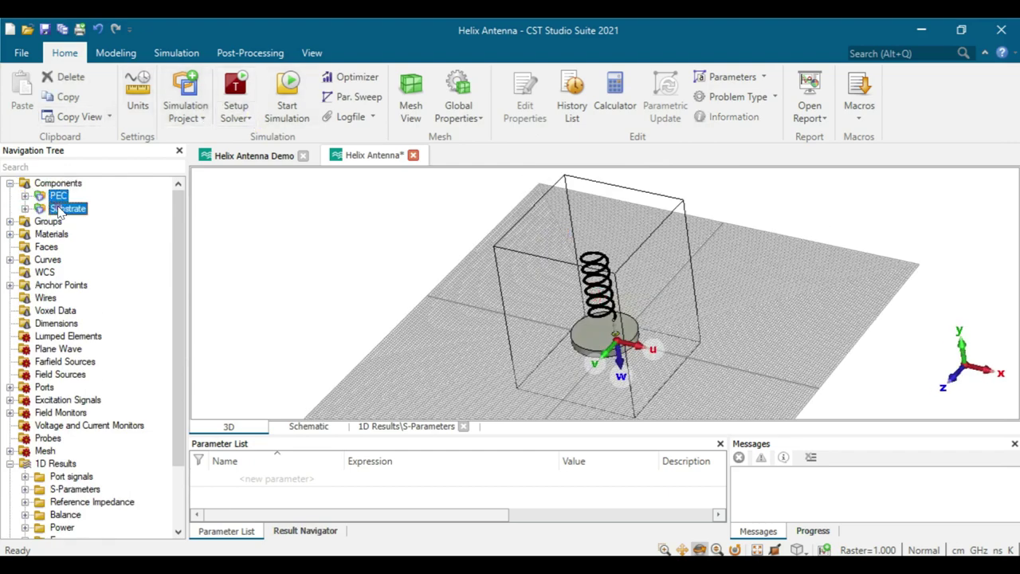
key(Delete)
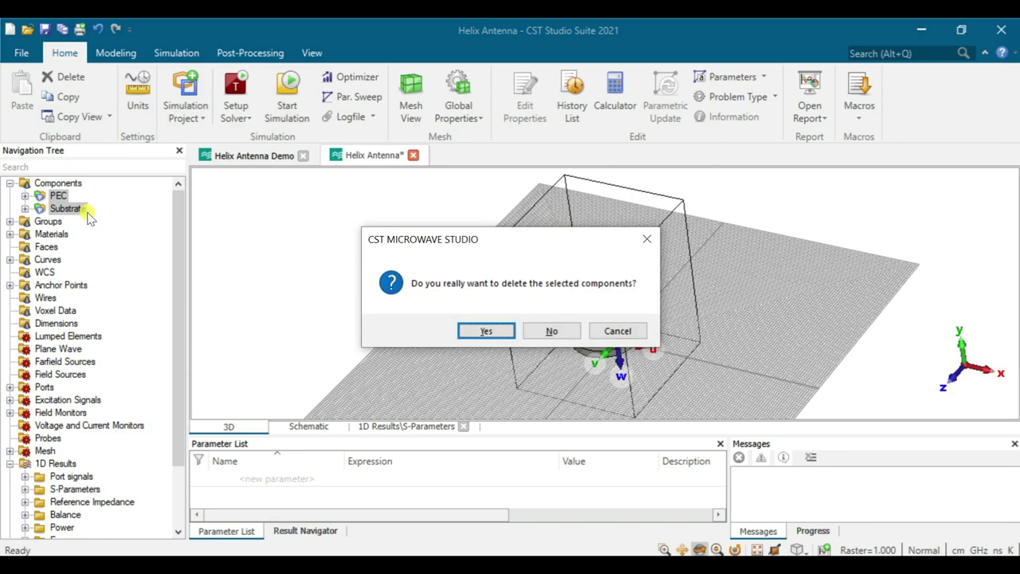
key(Return)
click(413, 368)
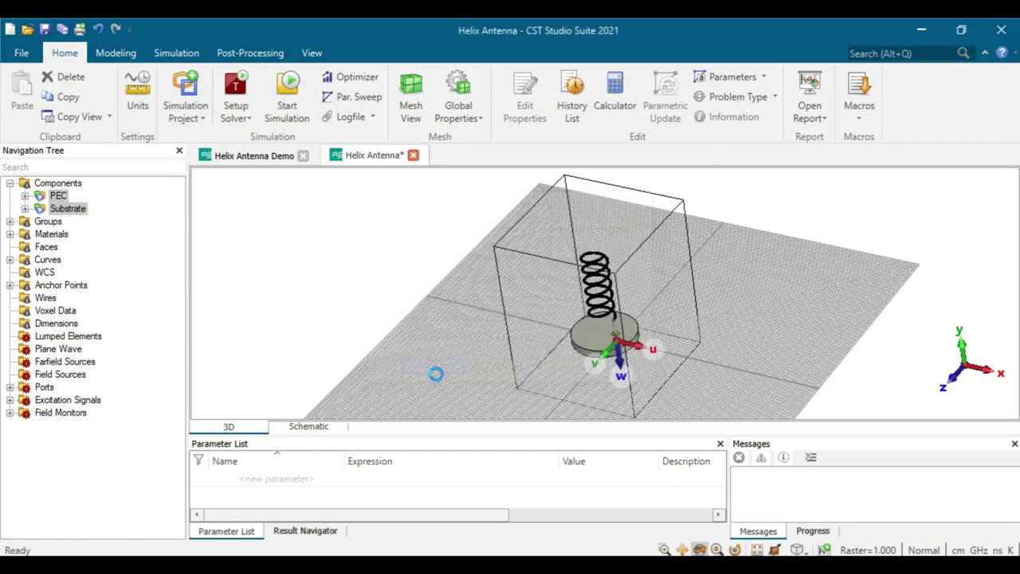
- Check the project units for dimensions and frequency without changing them
drag(638, 361, 514, 277)
click(137, 94)
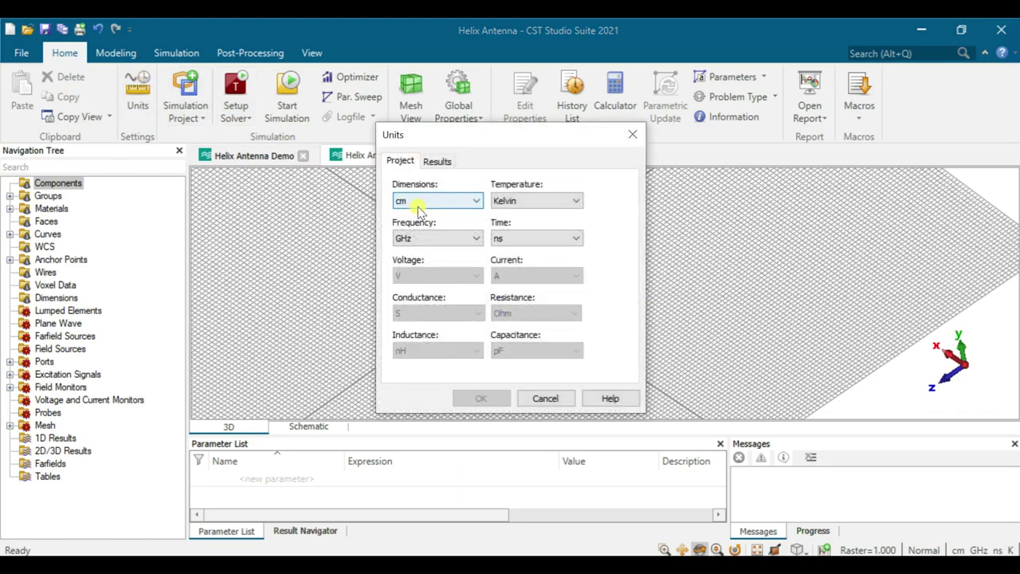
click(545, 397)
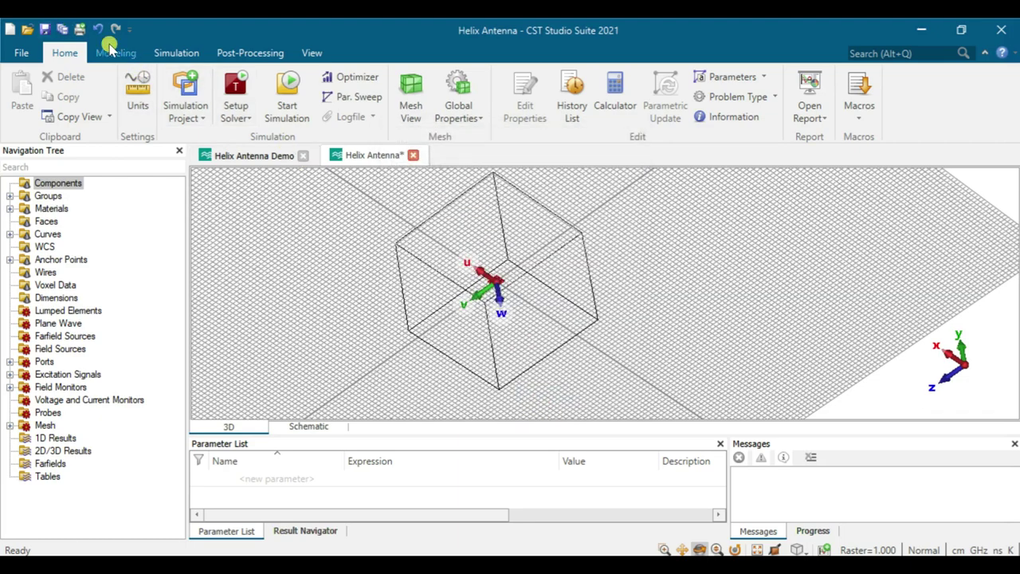
- Set the simulation frequency range to a minimum of 2 GHz and a maximum of 3 GHz
click(171, 53)
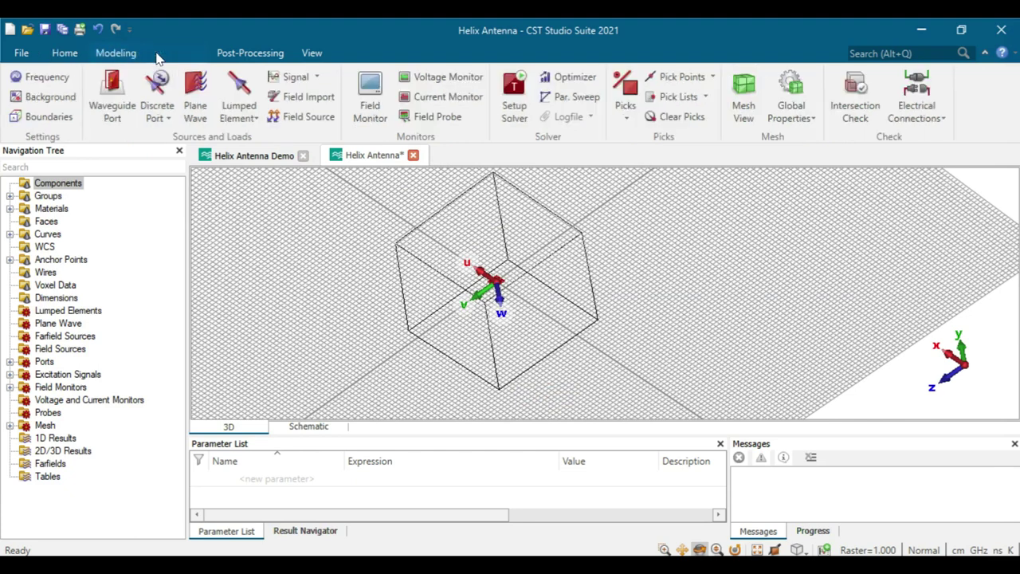
click(40, 76)
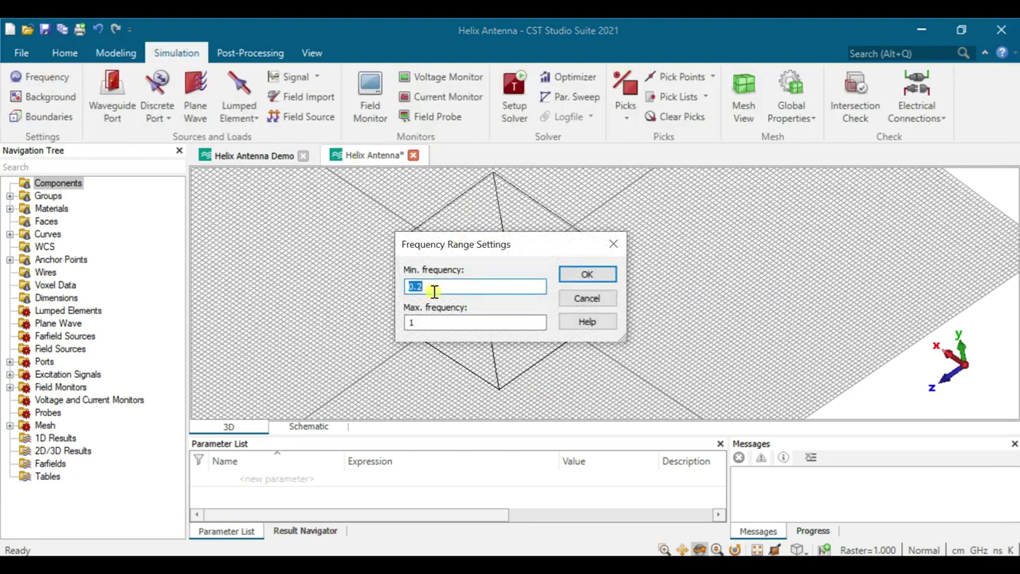
text(2)
drag(428, 318, 403, 322)
text(8)
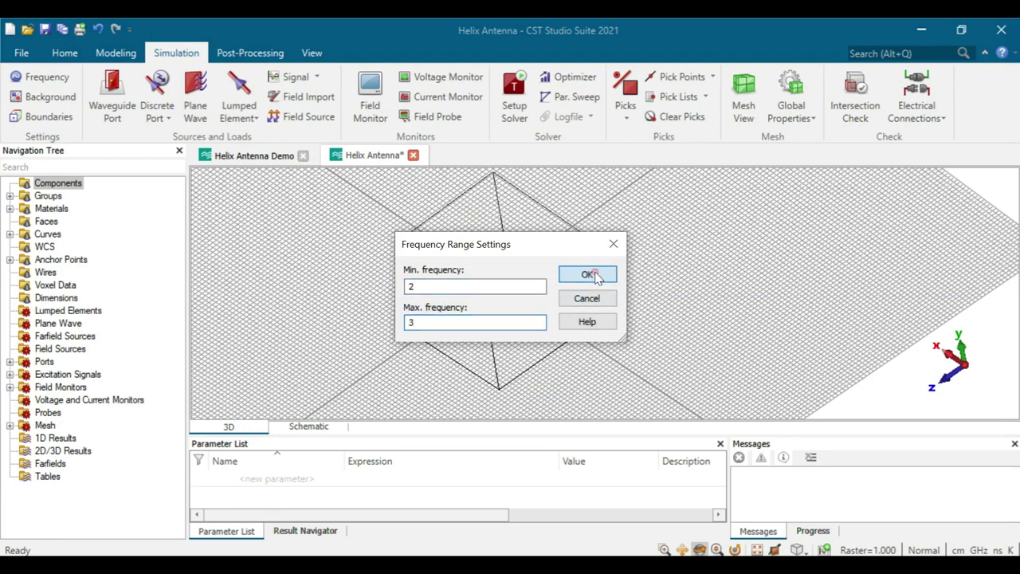
click(587, 275)
- Delete the existing waveguide port, port1, from the Helix Antenna project
scroll(462, 300, up, 6)
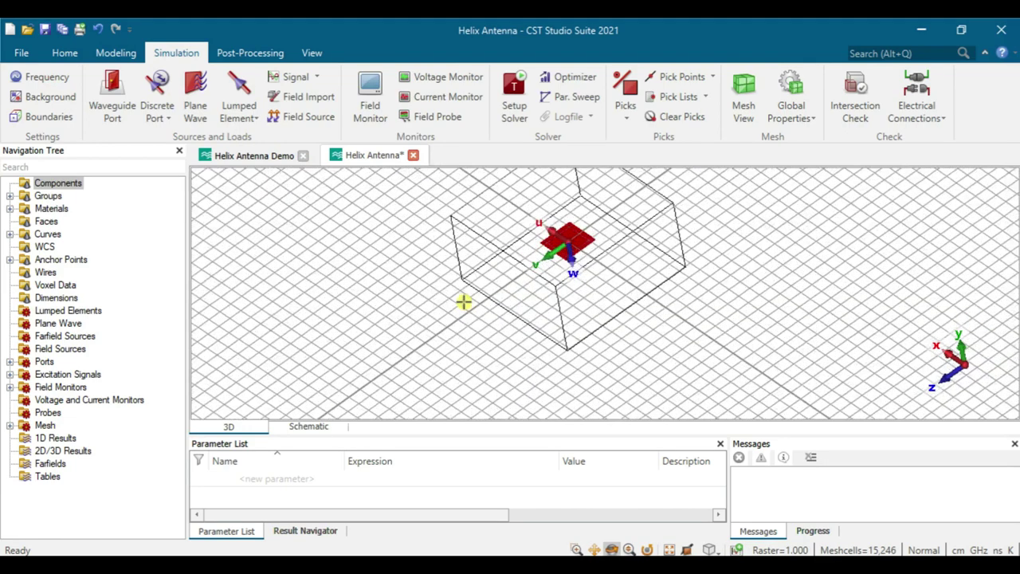
click(9, 361)
click(64, 375)
key(Delete)
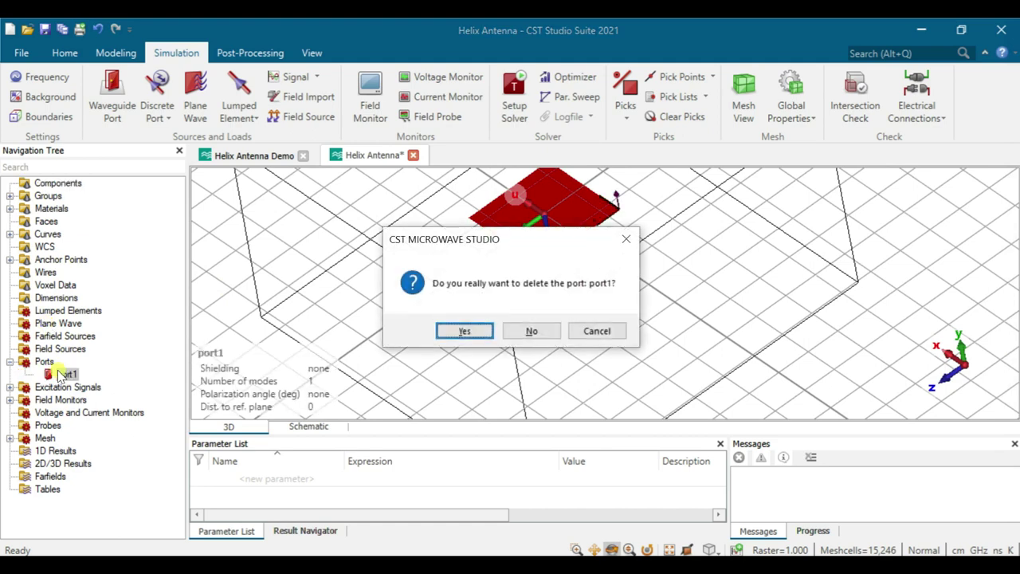
key(Return)
- Examine the S-parameters, 3D model and feed port of the Helix Antenna Demo project, and return to the Helix Antenna project
click(259, 156)
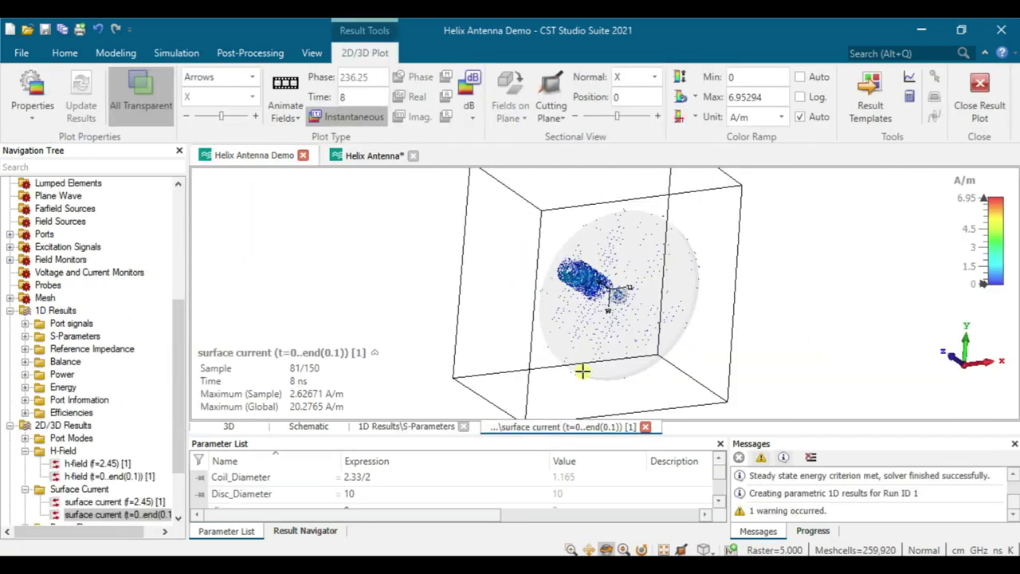
click(71, 195)
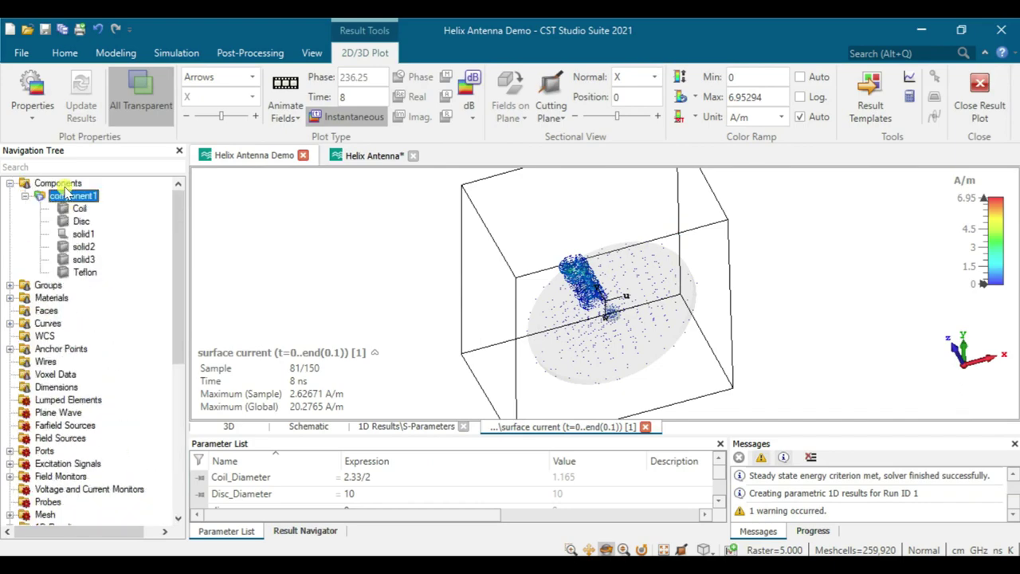
scroll(95, 335, down, 5)
click(75, 361)
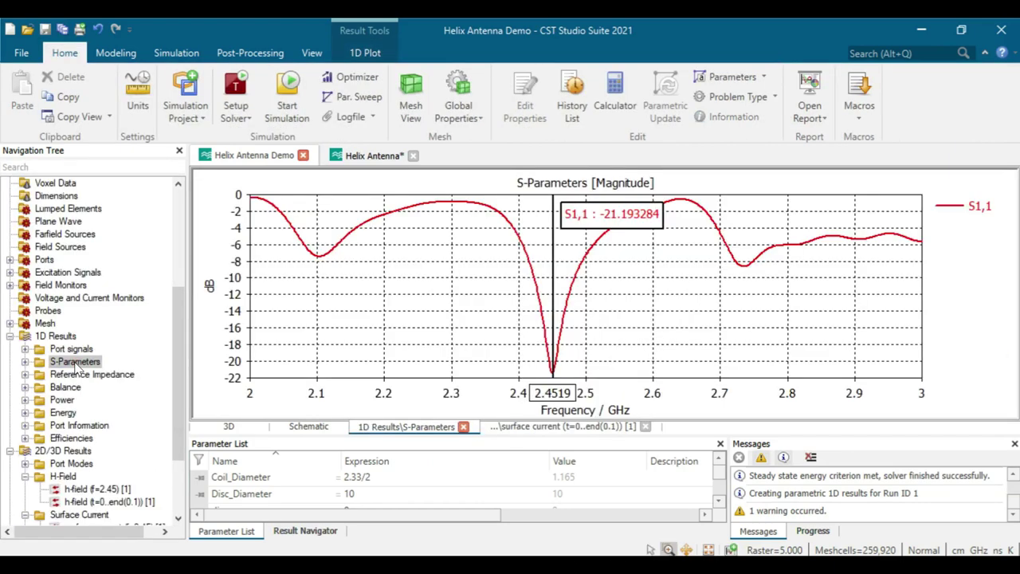
scroll(68, 287, up, 5)
click(51, 184)
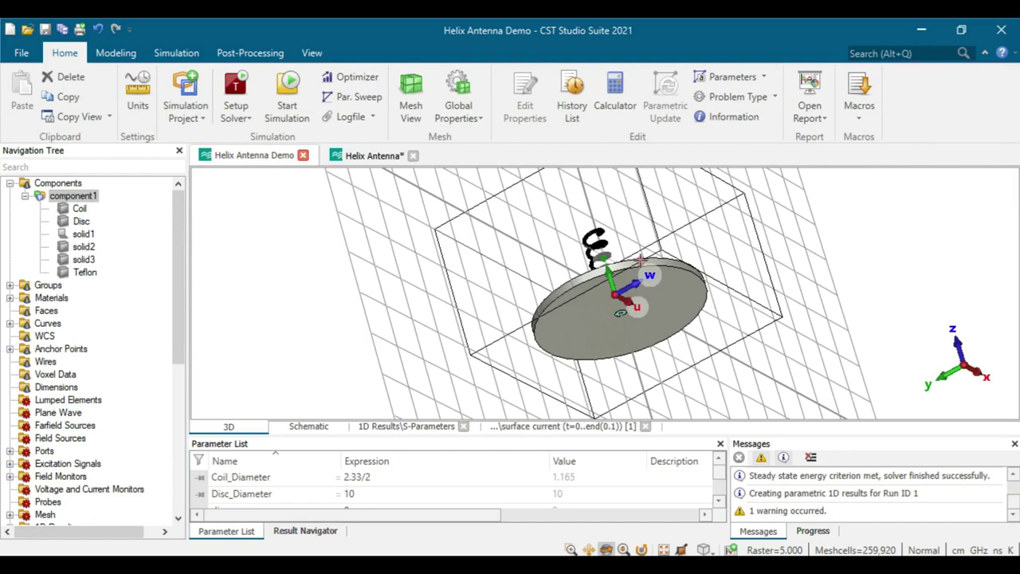
click(890, 325)
scroll(581, 314, up, 3)
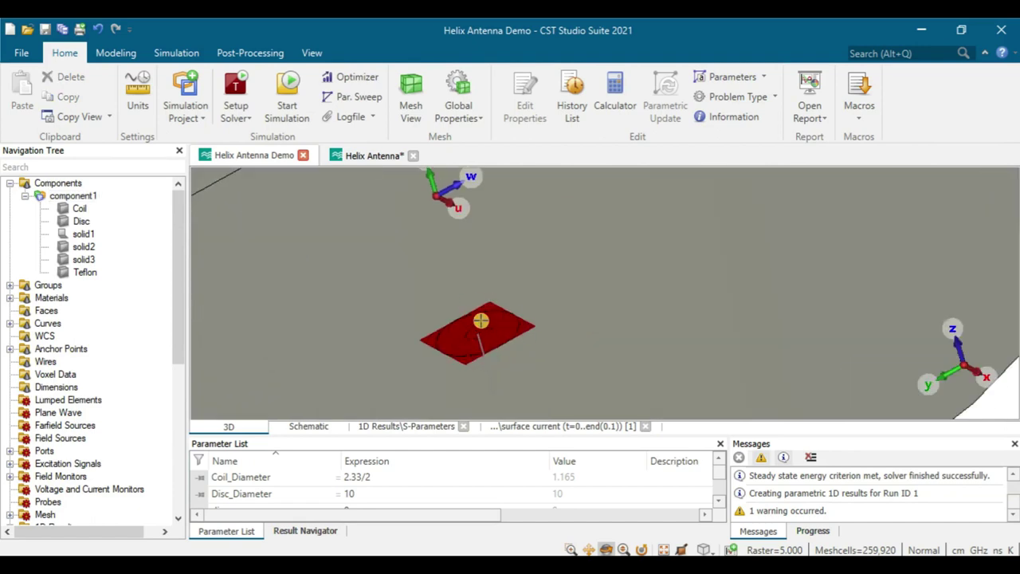
click(362, 157)
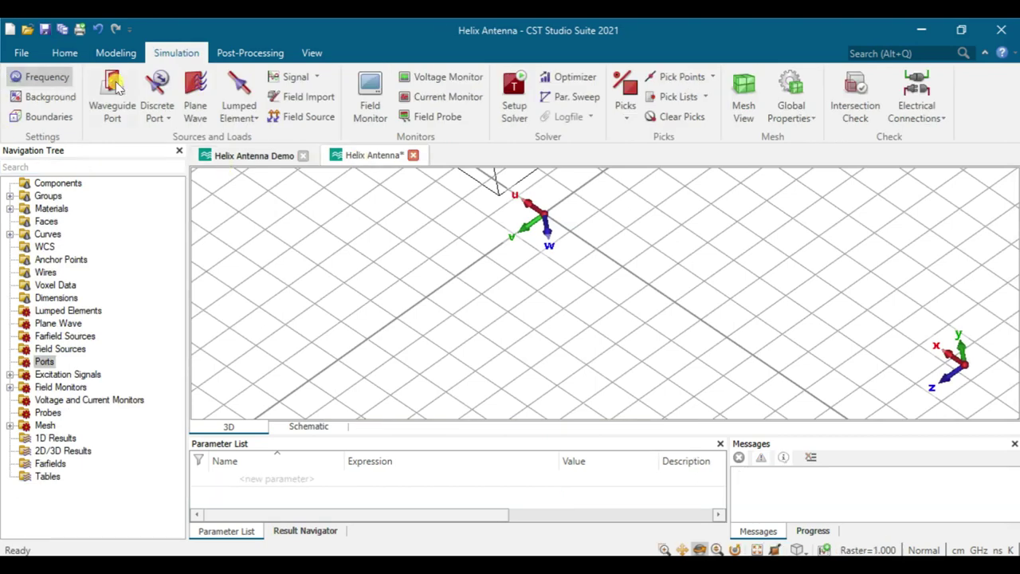
- Start a circle curve with numeric entry and look up the wire diameter d4 in the online helix antenna calculator
click(113, 56)
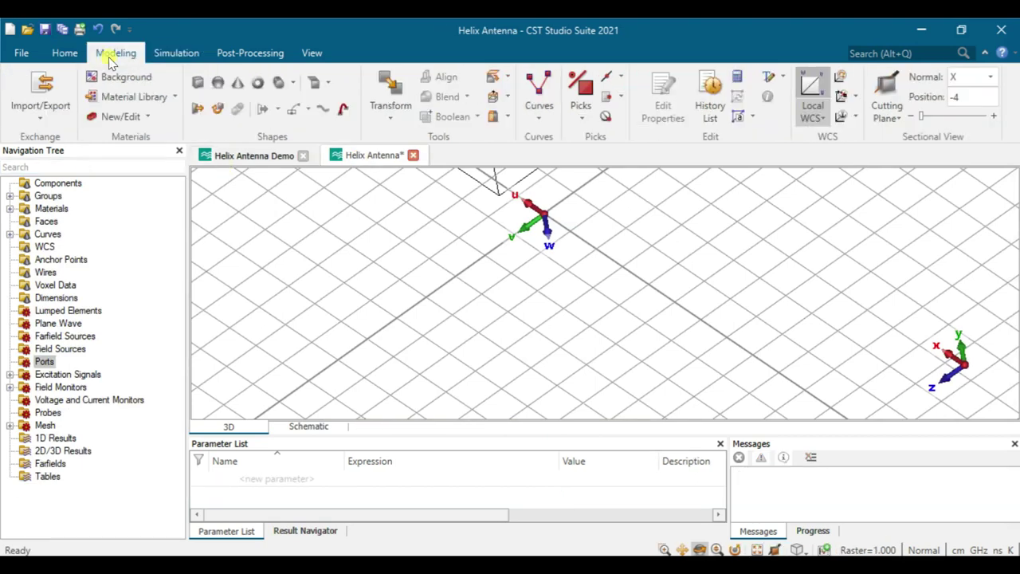
click(539, 116)
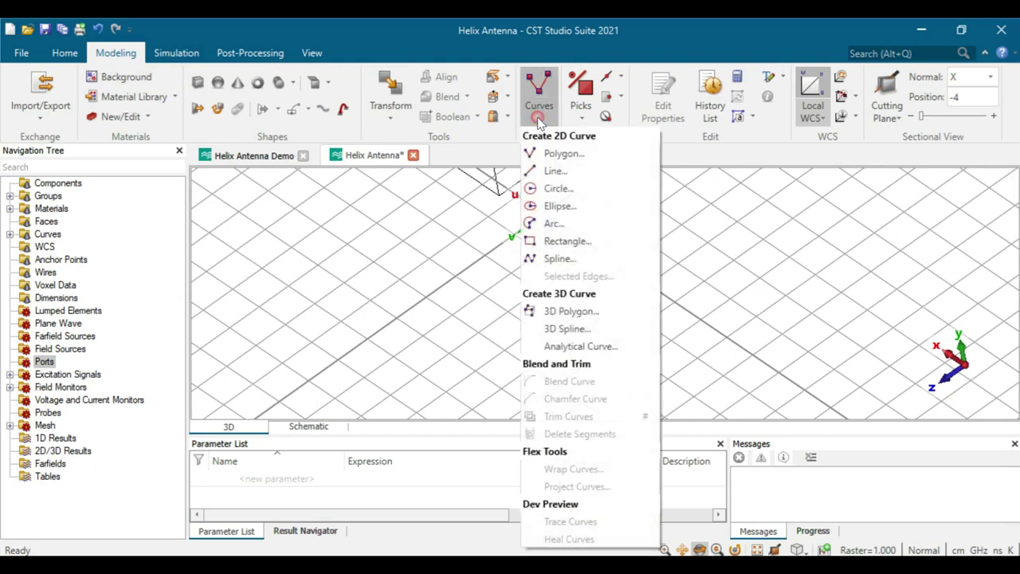
click(550, 189)
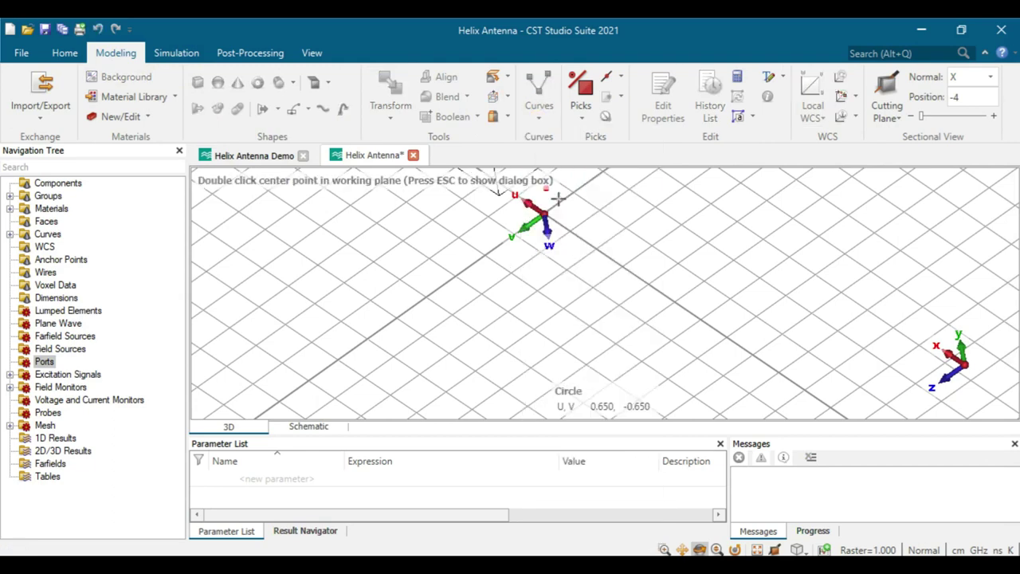
key(Escape)
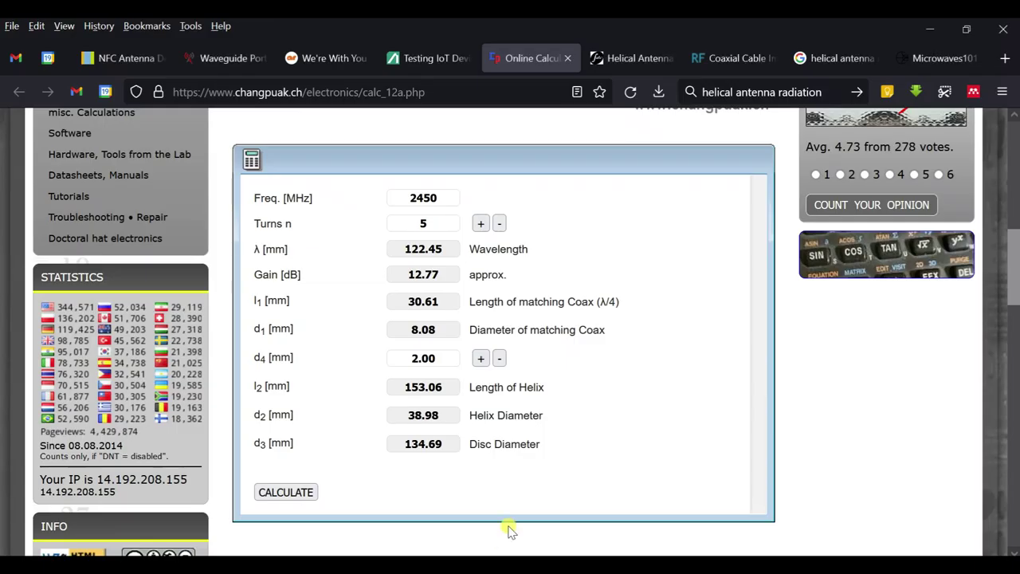
scroll(346, 372, up, 5)
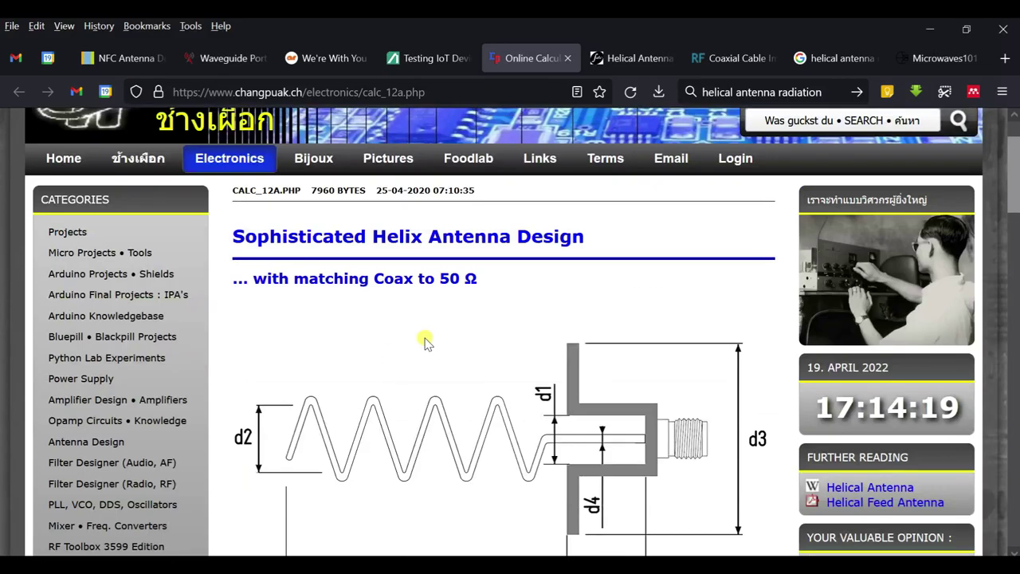
scroll(423, 339, down, 1)
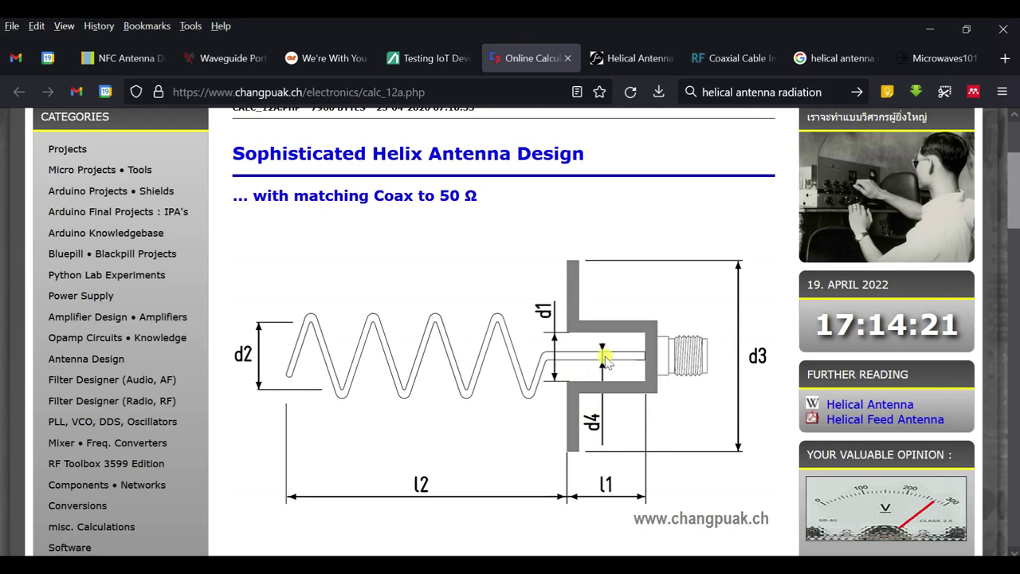
scroll(600, 441, down, 4)
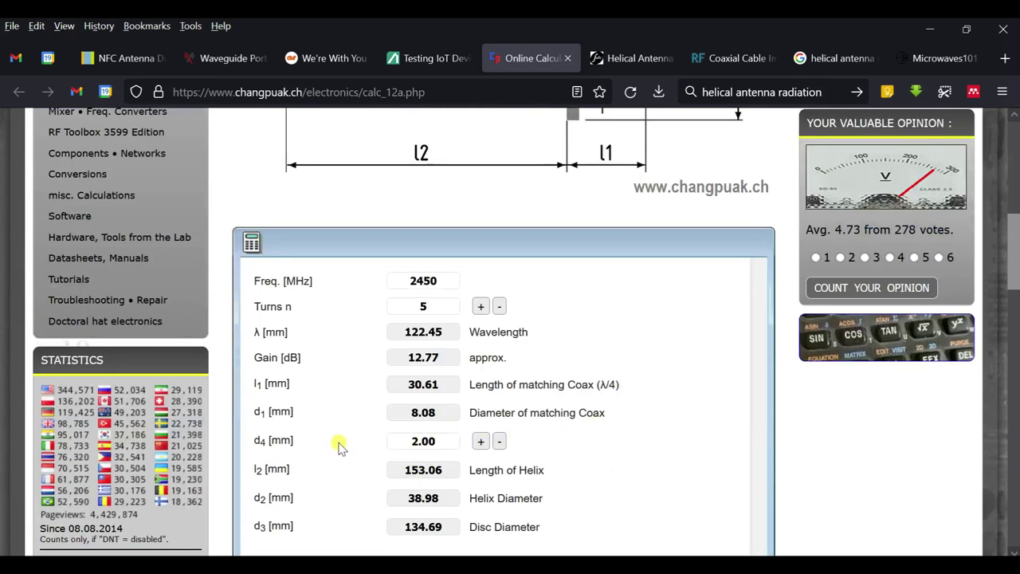
drag(434, 441, 394, 442)
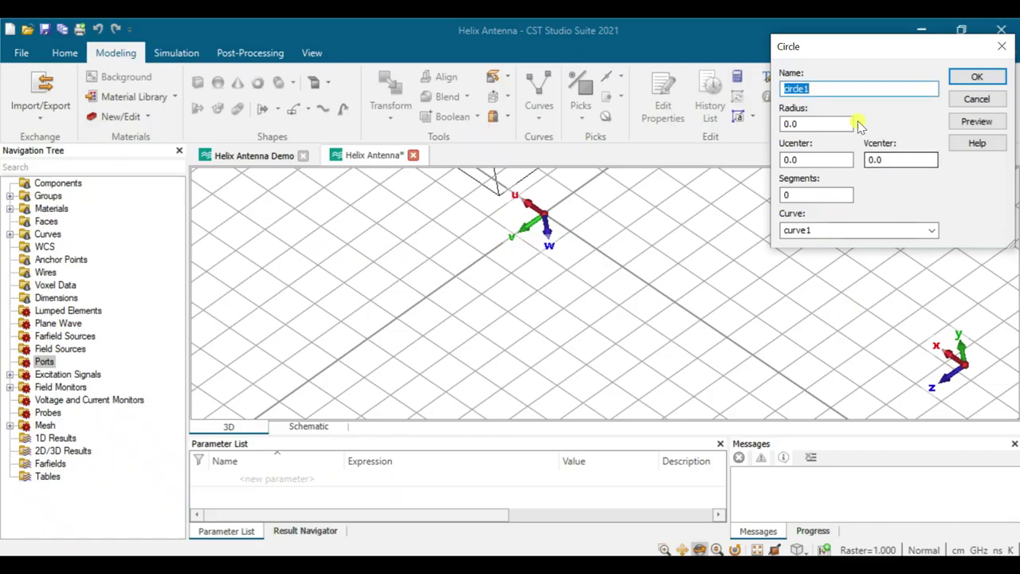
- Create circle1 in curve1, centred at 0, 0 with radius Wire_diameter, defining that new parameter as 0.2/2
double_click(820, 126)
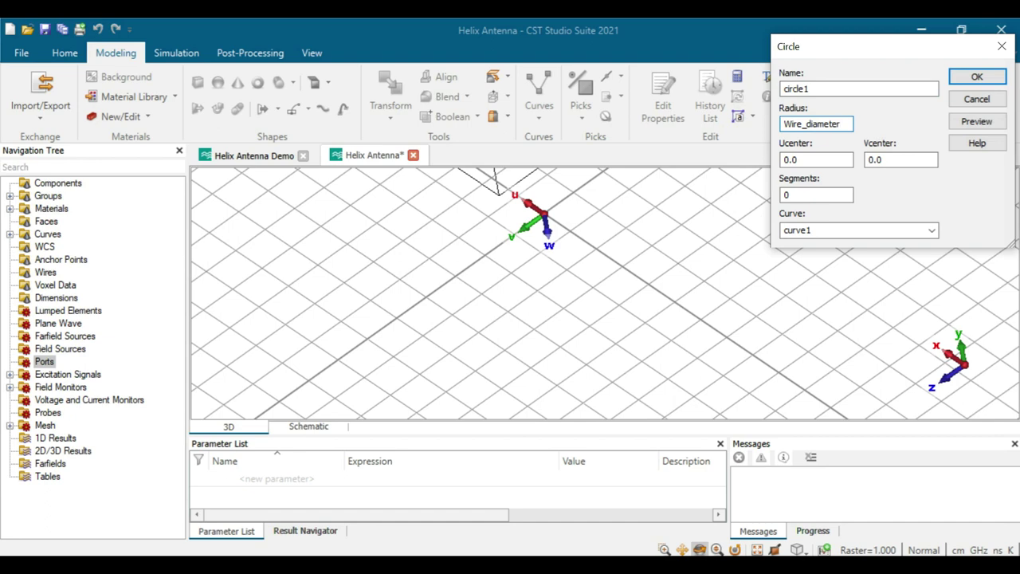
click(987, 120)
click(845, 154)
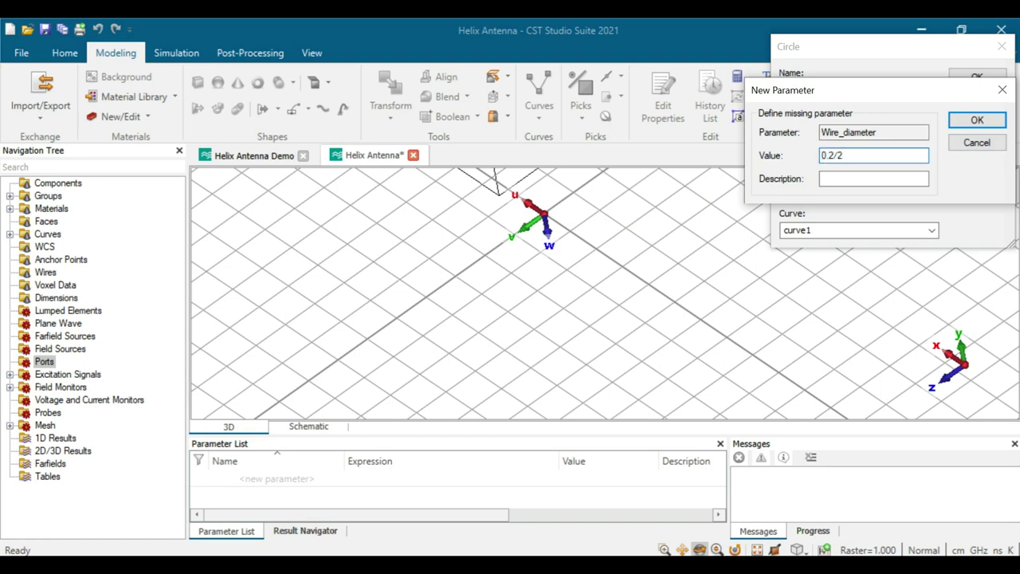
drag(853, 90, 855, 169)
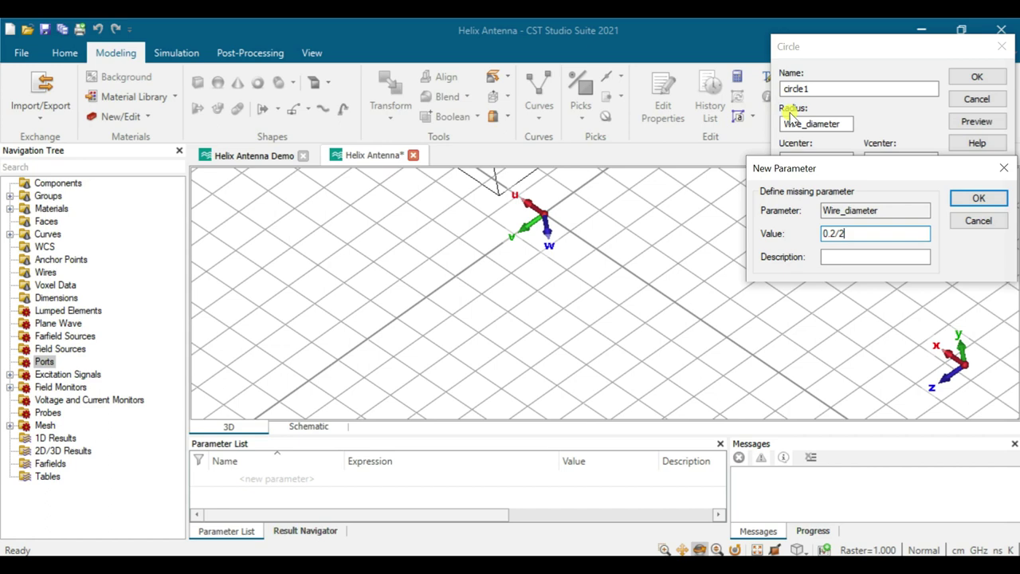
click(981, 198)
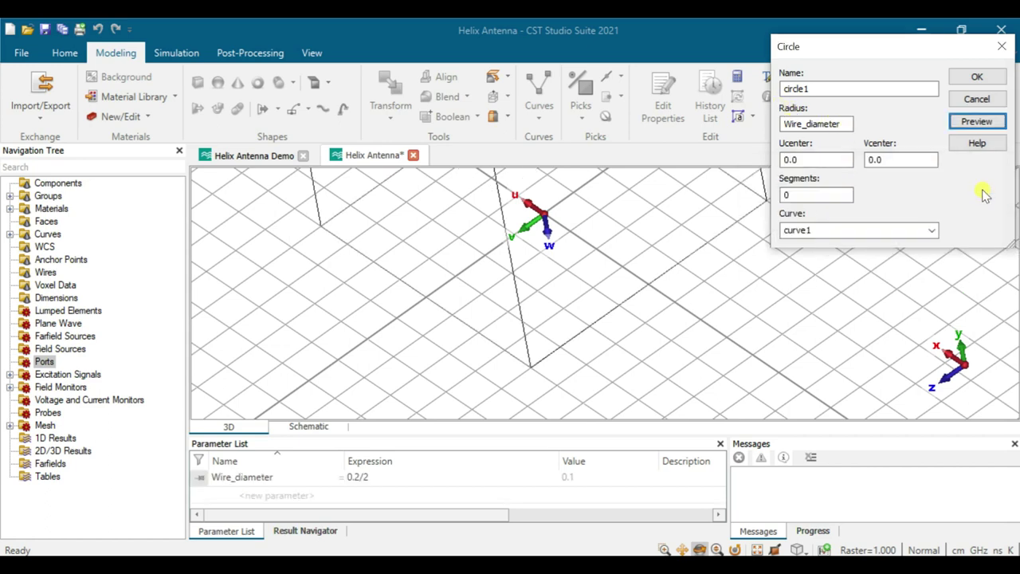
click(980, 77)
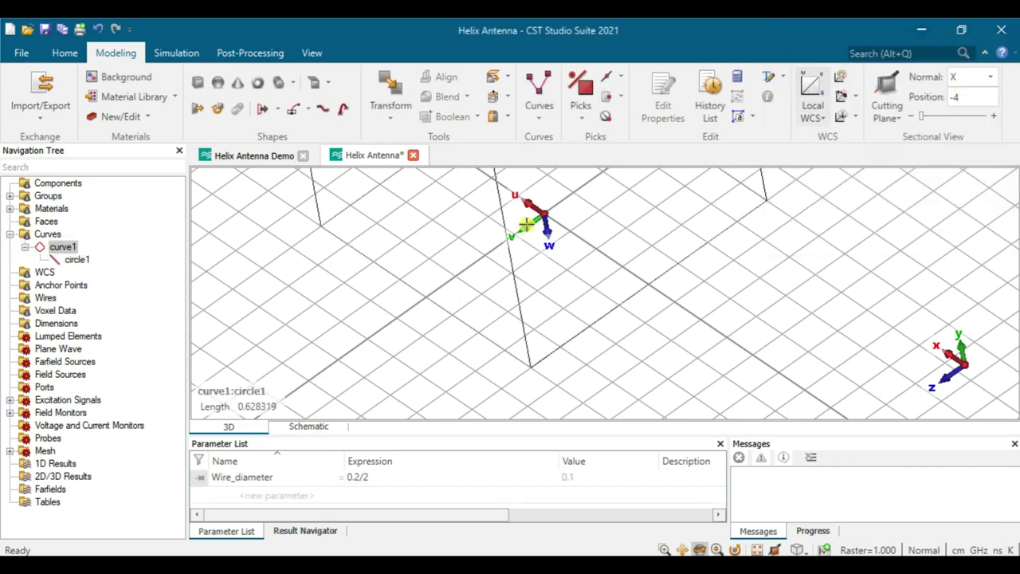
- Cover the circle curve with a planar PEC face named solid1 in component1, deleting the original curve
scroll(572, 191, up, 4)
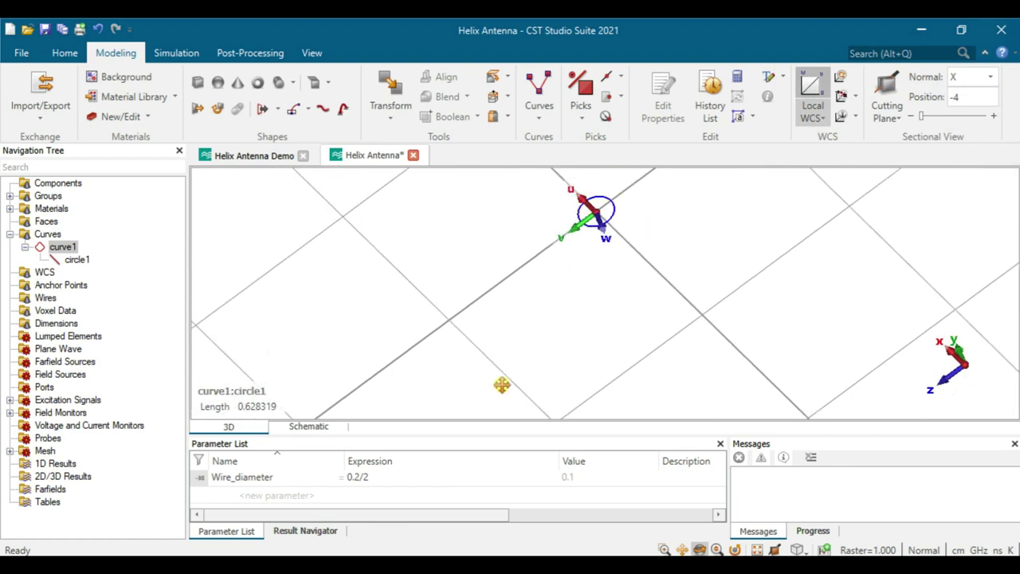
scroll(681, 298, up, 3)
scroll(681, 297, down, 5)
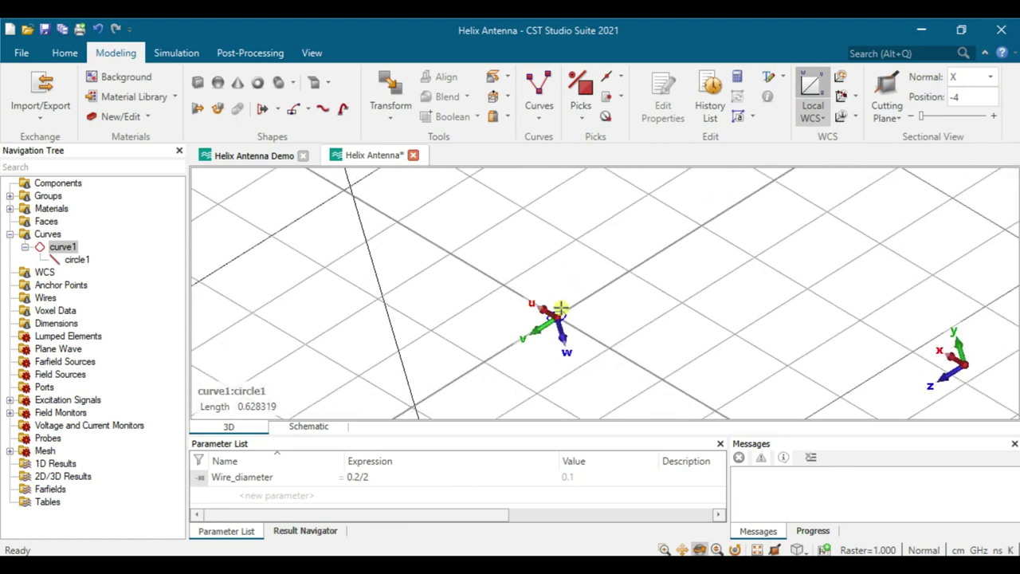
scroll(528, 282, up, 2)
scroll(522, 290, up, 2)
scroll(521, 338, down, 2)
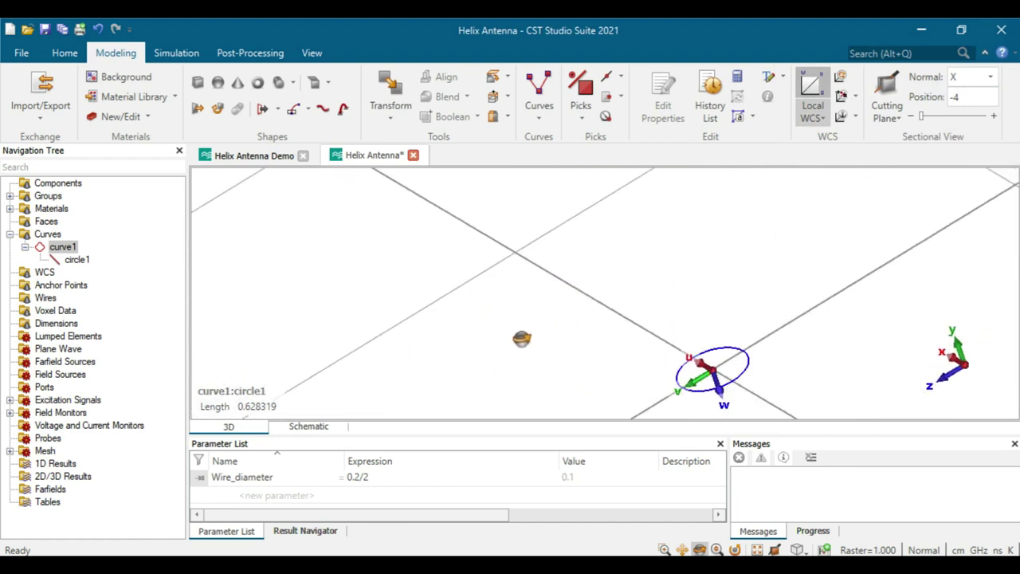
middle_drag(633, 337, 505, 281)
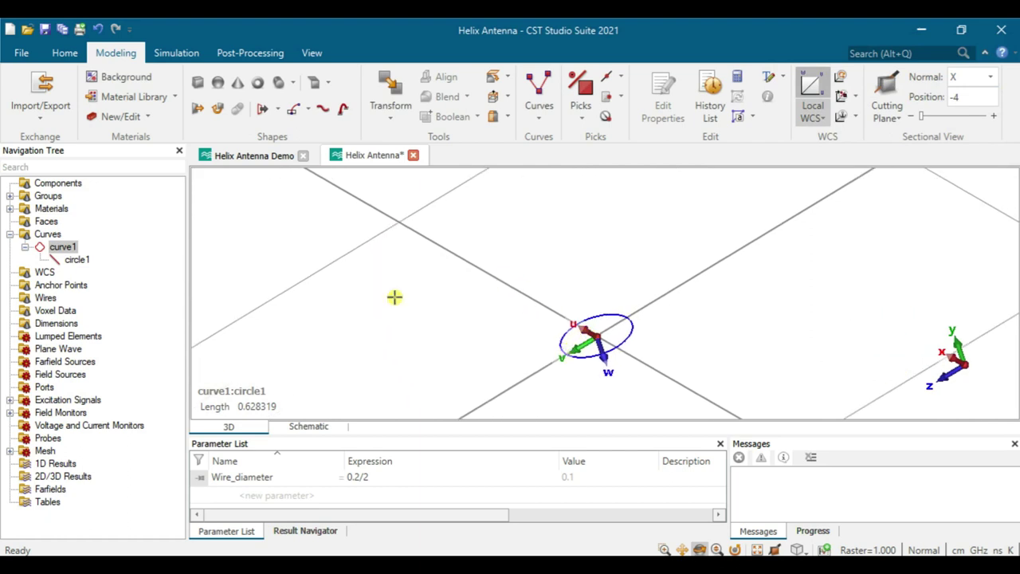
click(277, 111)
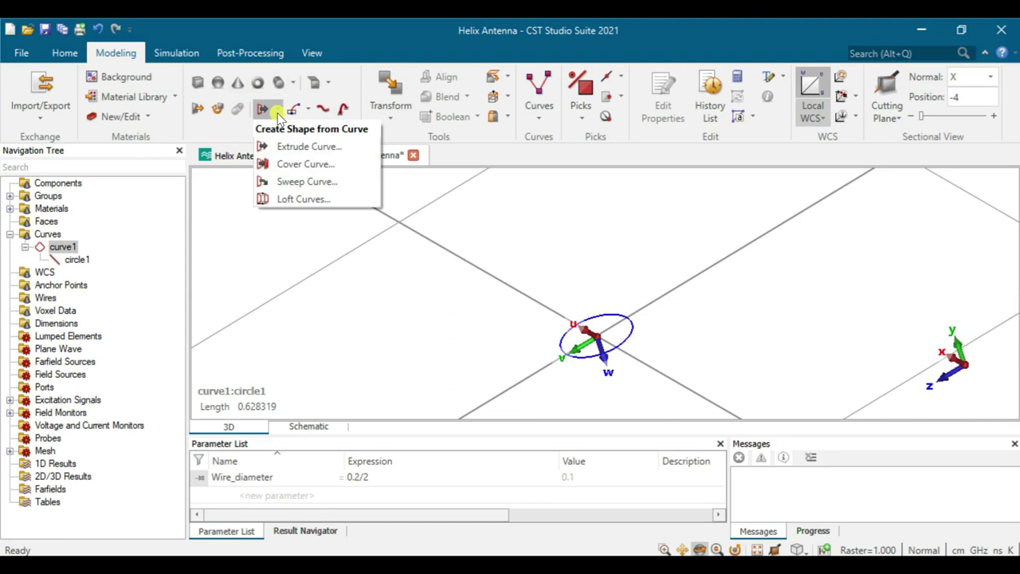
click(293, 164)
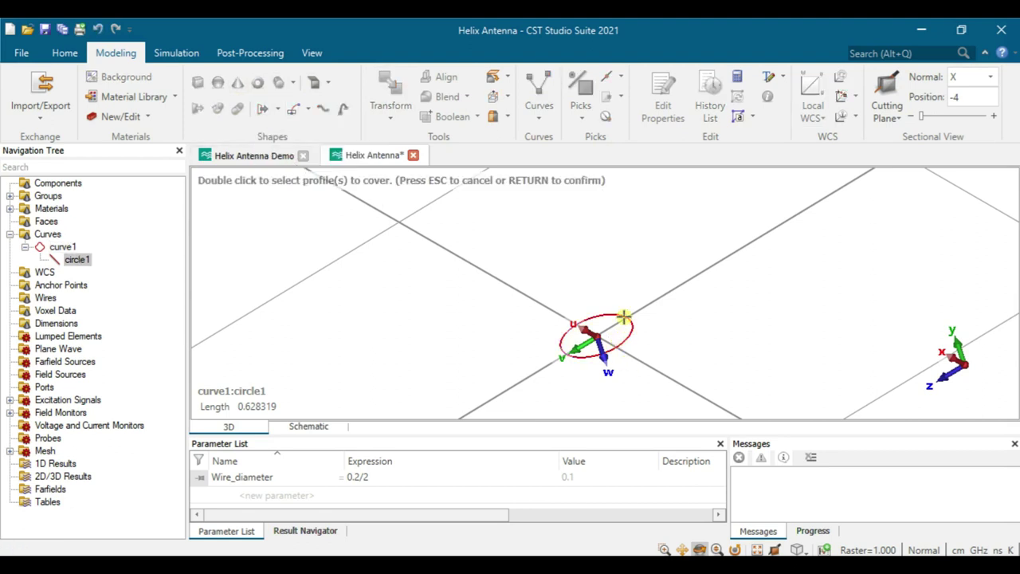
double_click(624, 317)
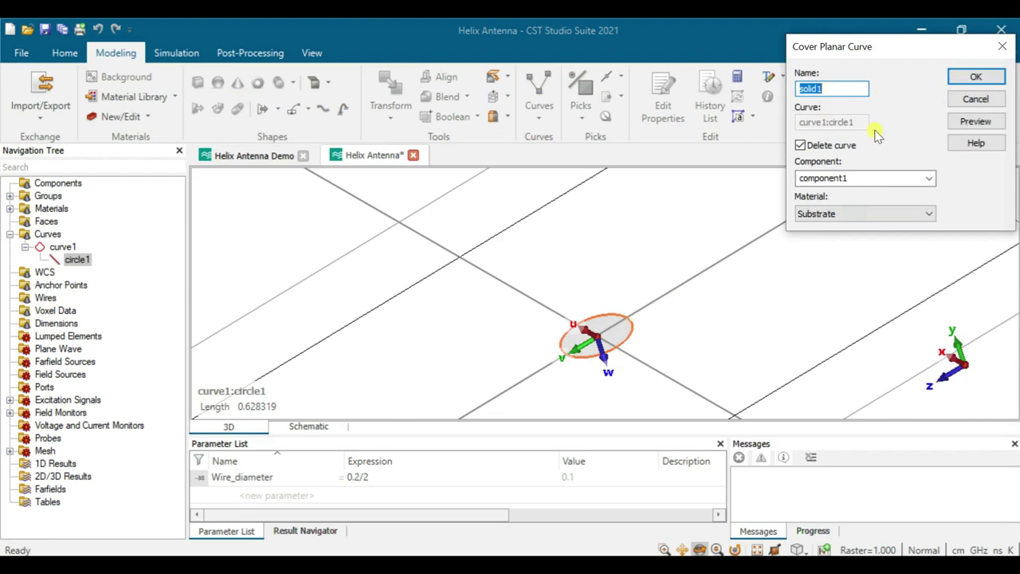
click(873, 214)
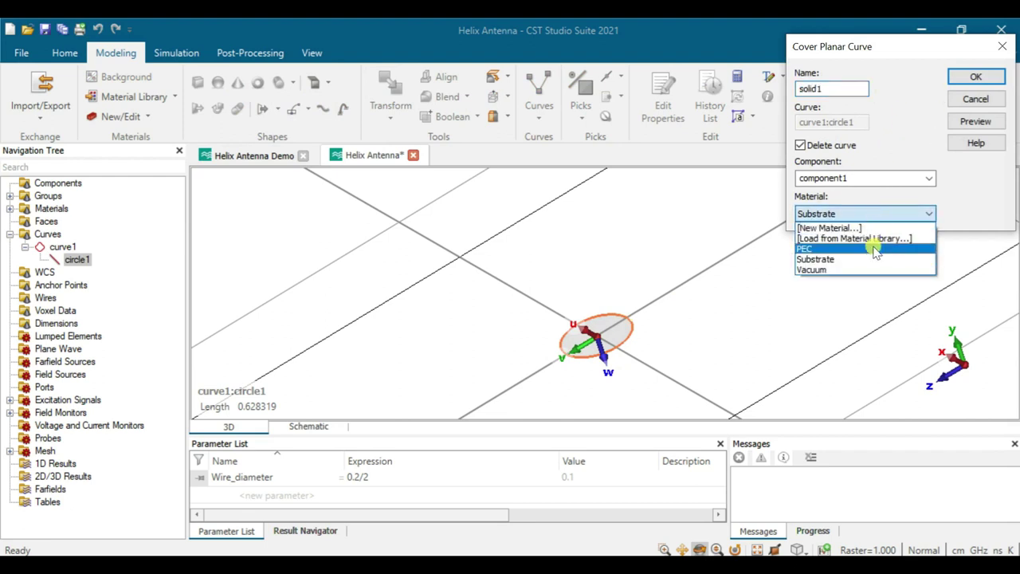
click(875, 250)
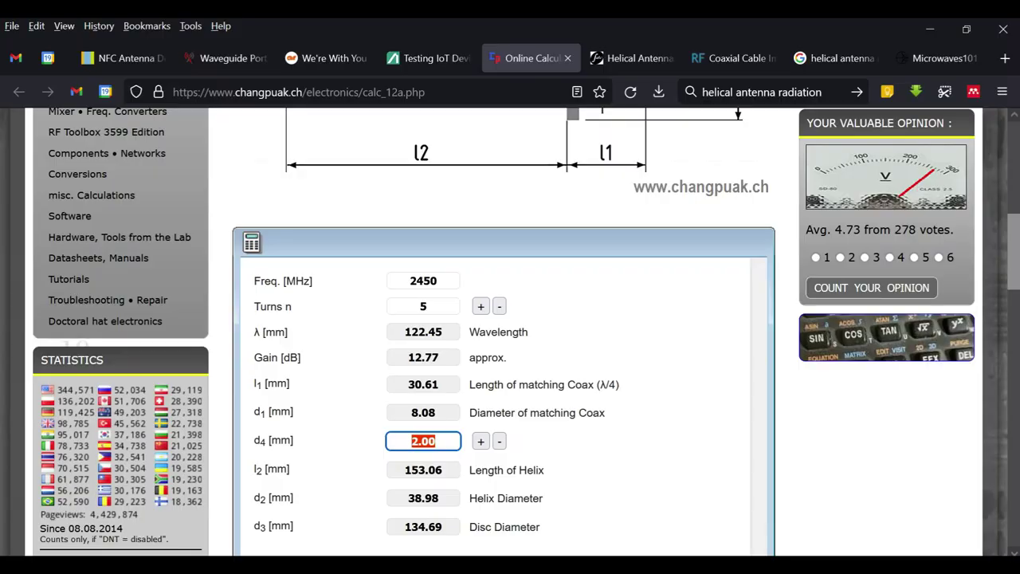
scroll(470, 231, up, 5)
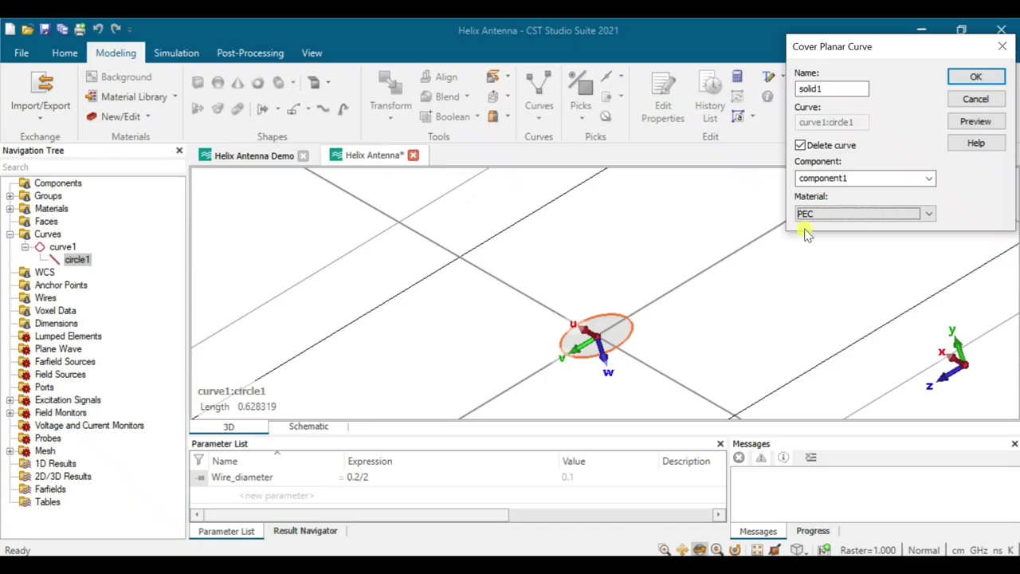
click(976, 76)
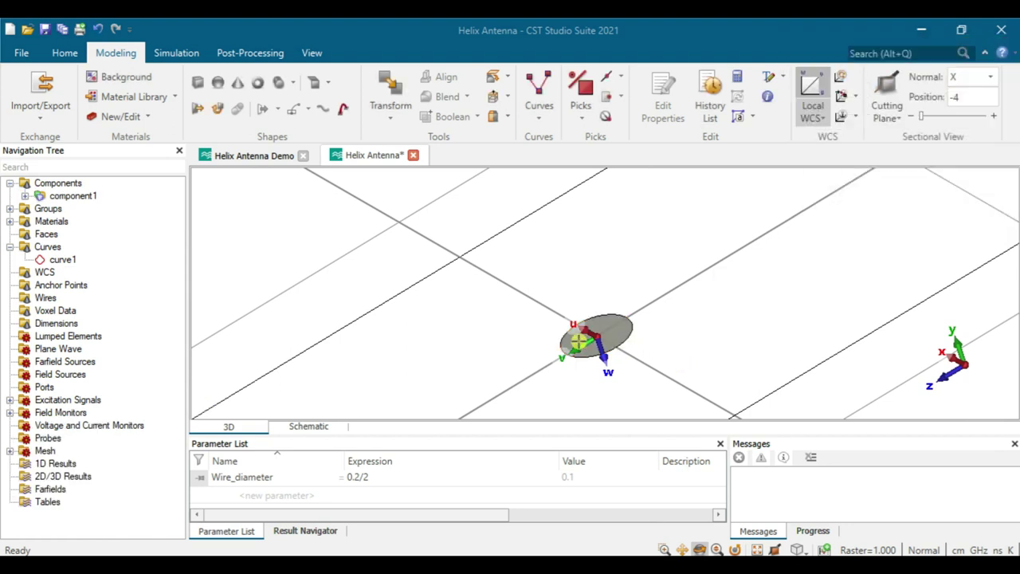
- Show the model in the Front view and examine the covered circle at the origin up close
scroll(579, 341, down, 3)
drag(569, 341, 592, 398)
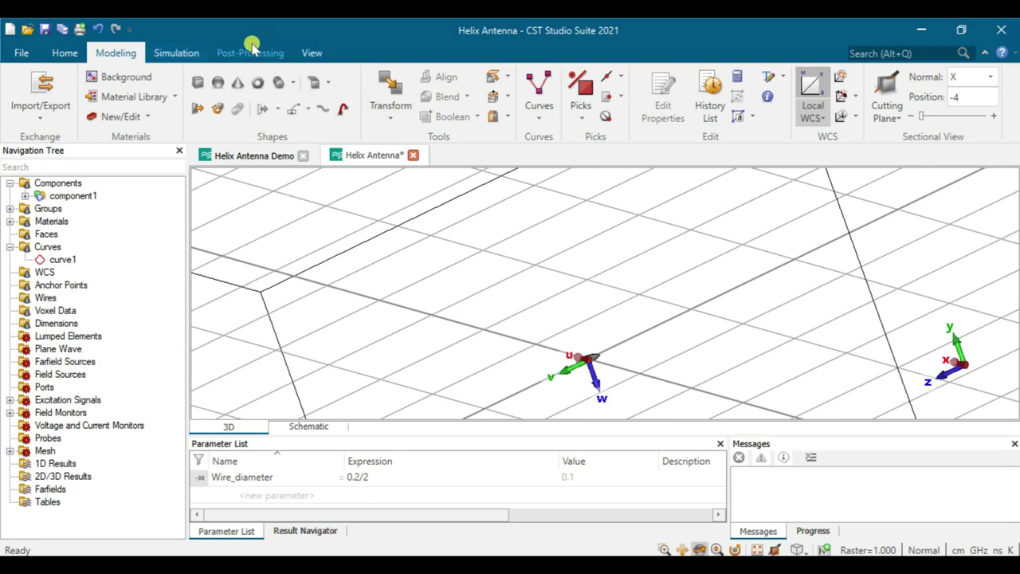
click(312, 53)
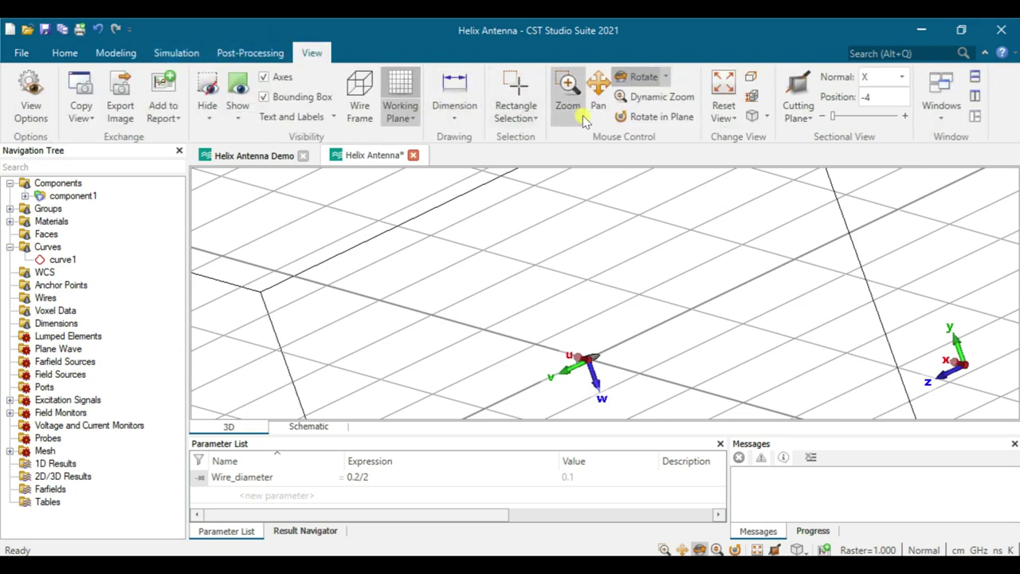
click(764, 116)
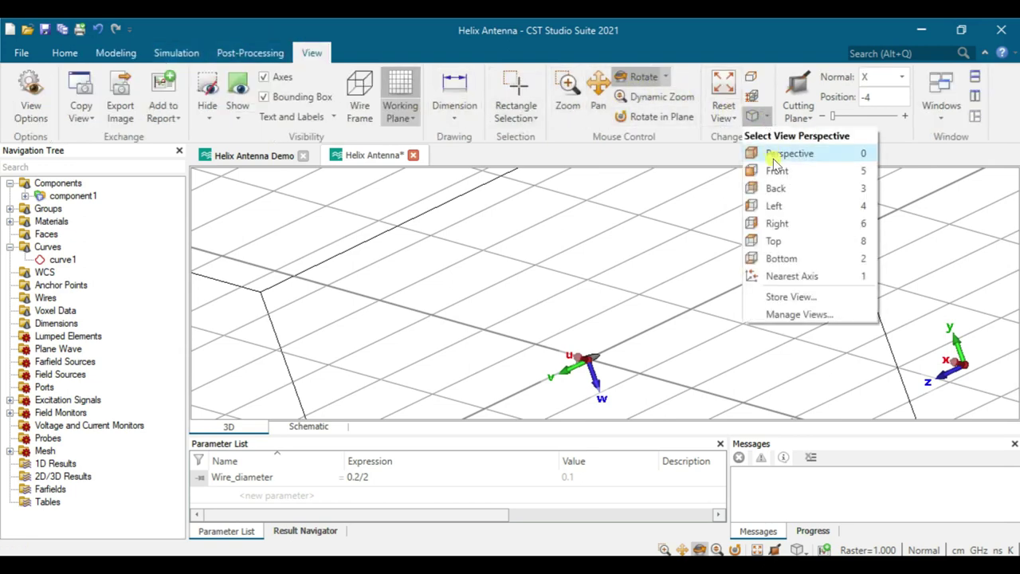
click(777, 172)
scroll(669, 287, down, 5)
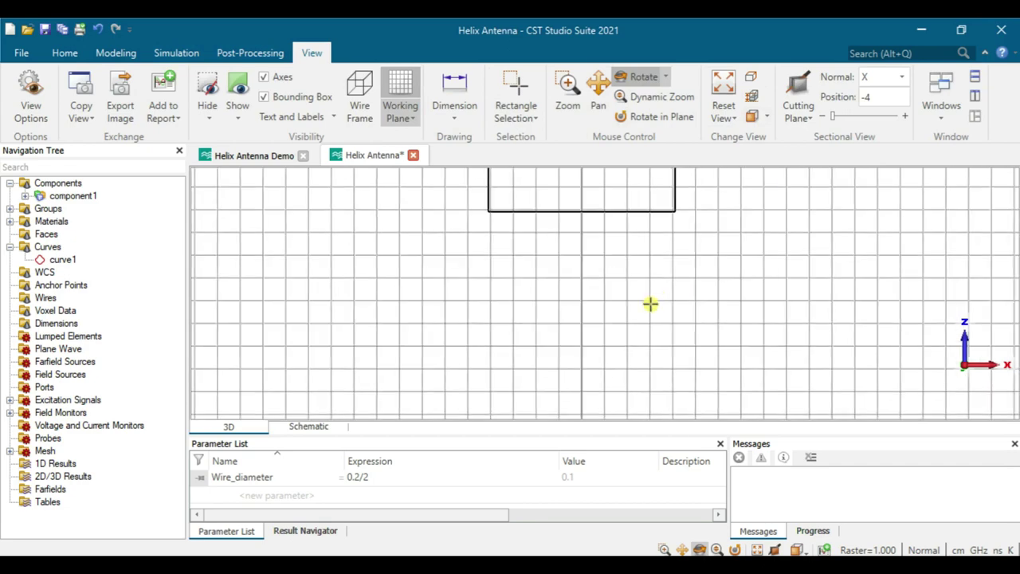
scroll(588, 261, up, 2)
scroll(606, 200, up, 6)
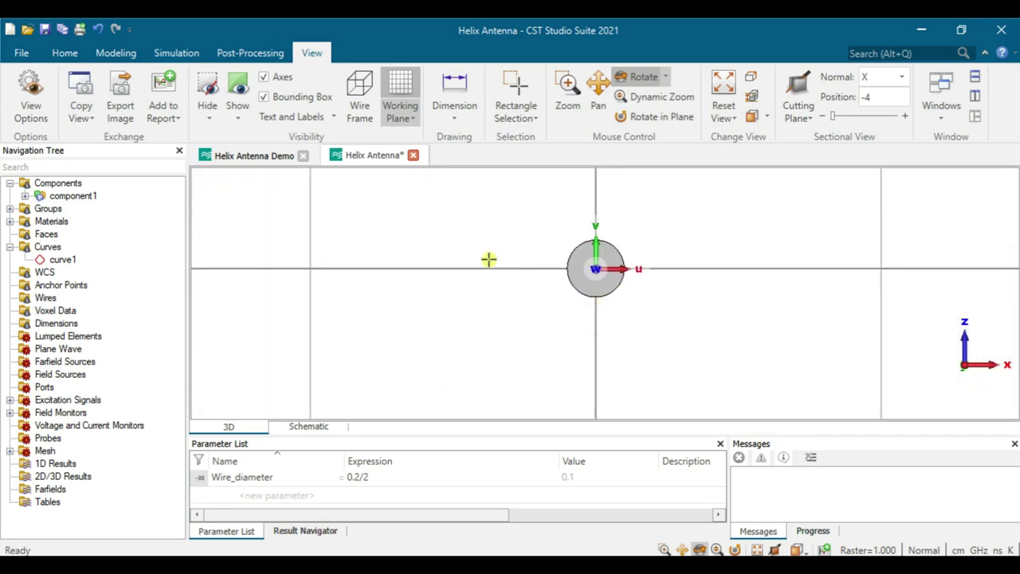
- Examine the coil above the disc in the Helix Antenna Demo project, and return to the Helix Antenna project
scroll(491, 260, down, 3)
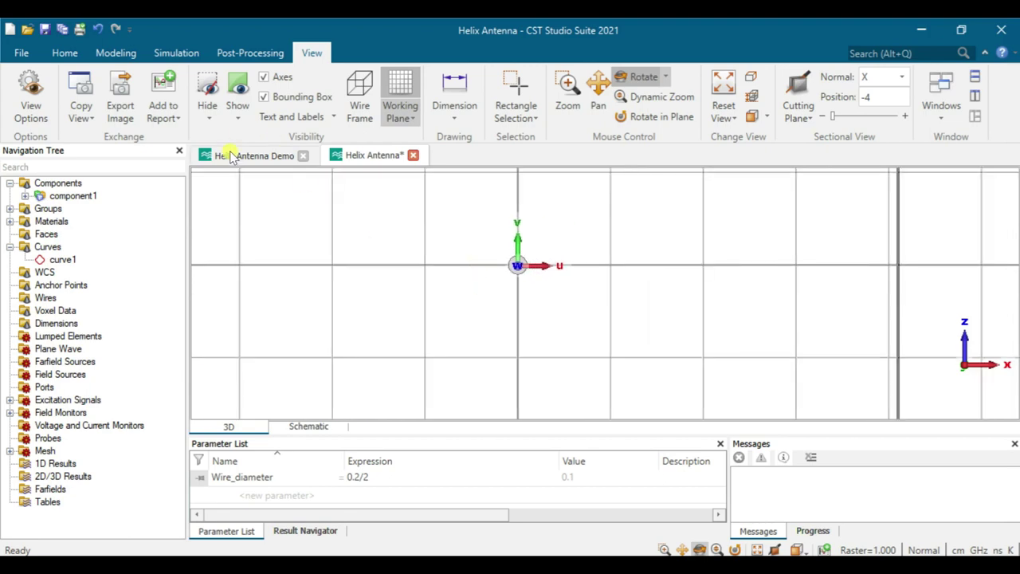
click(239, 155)
scroll(397, 354, down, 4)
scroll(419, 245, up, 6)
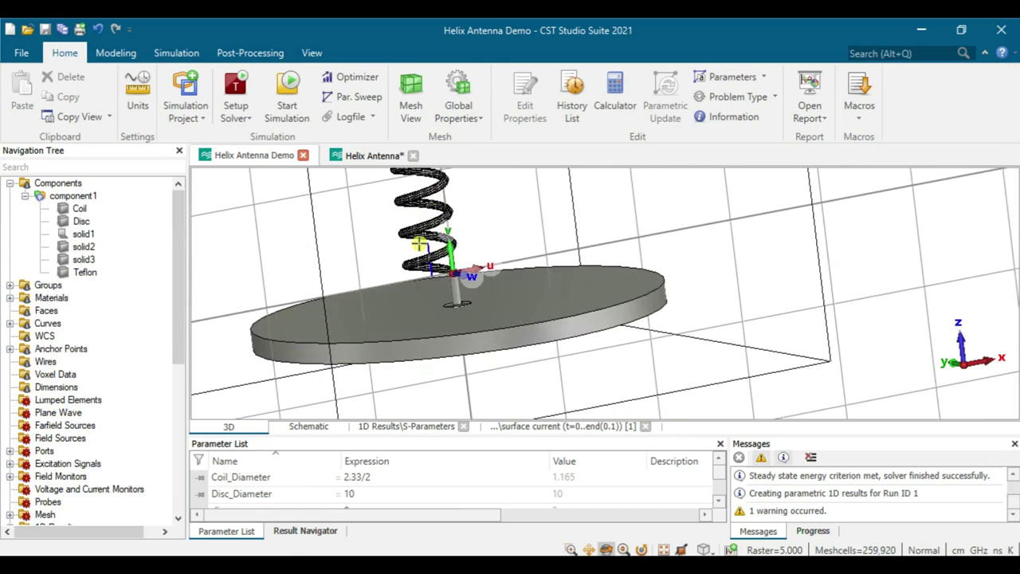
click(362, 156)
- Sketch a vertical line curve in the working plane from about U -4, V 0.05 to about U -4, V 1.95
scroll(435, 227, down, 2)
scroll(440, 234, down, 2)
middle_drag(435, 235, 553, 317)
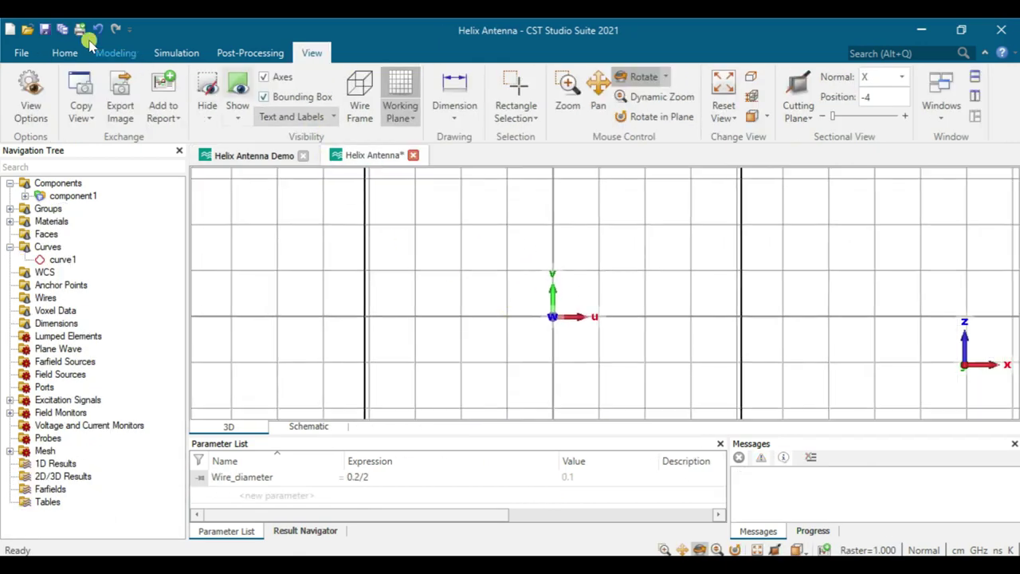
click(126, 55)
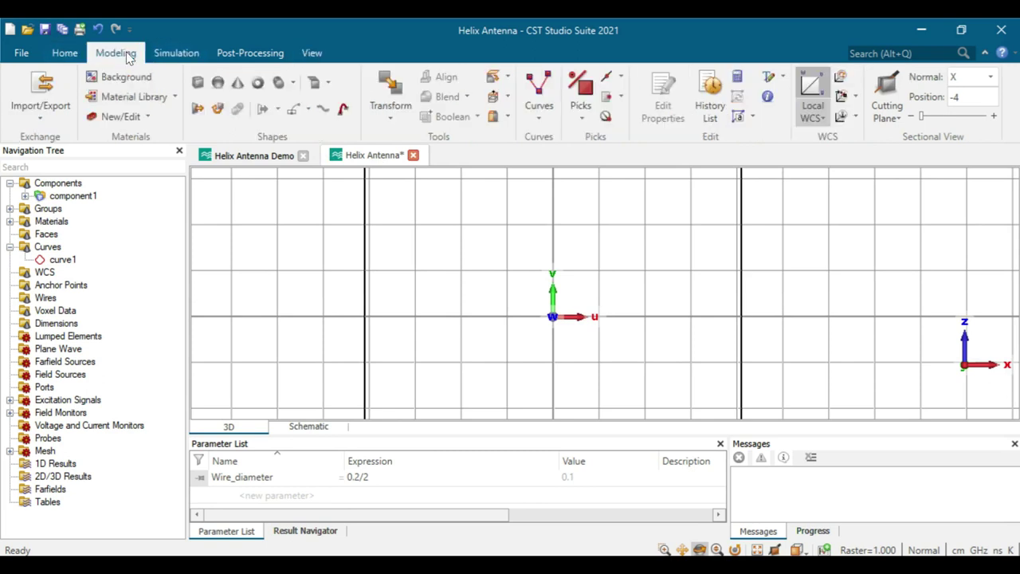
click(539, 99)
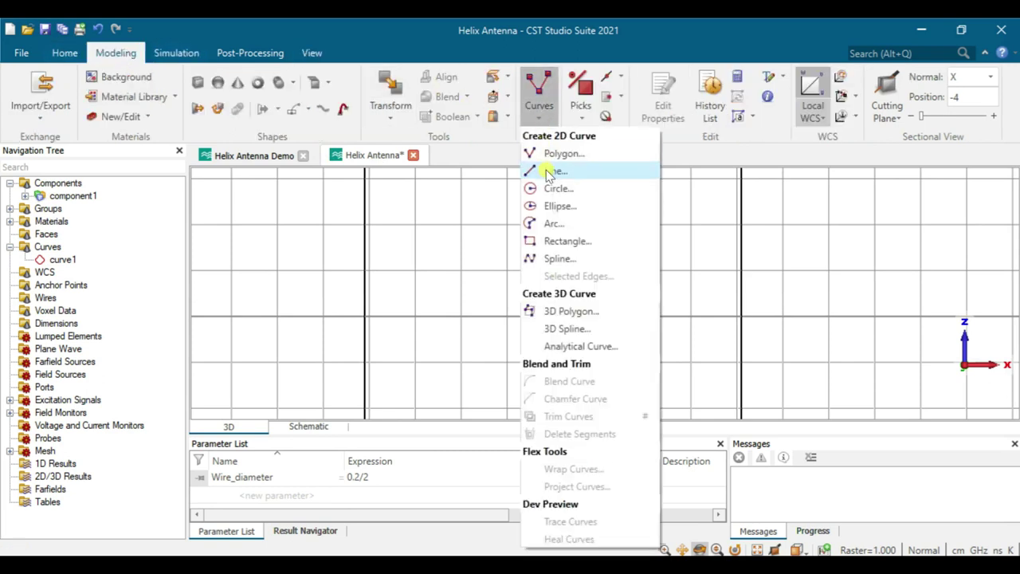
click(550, 171)
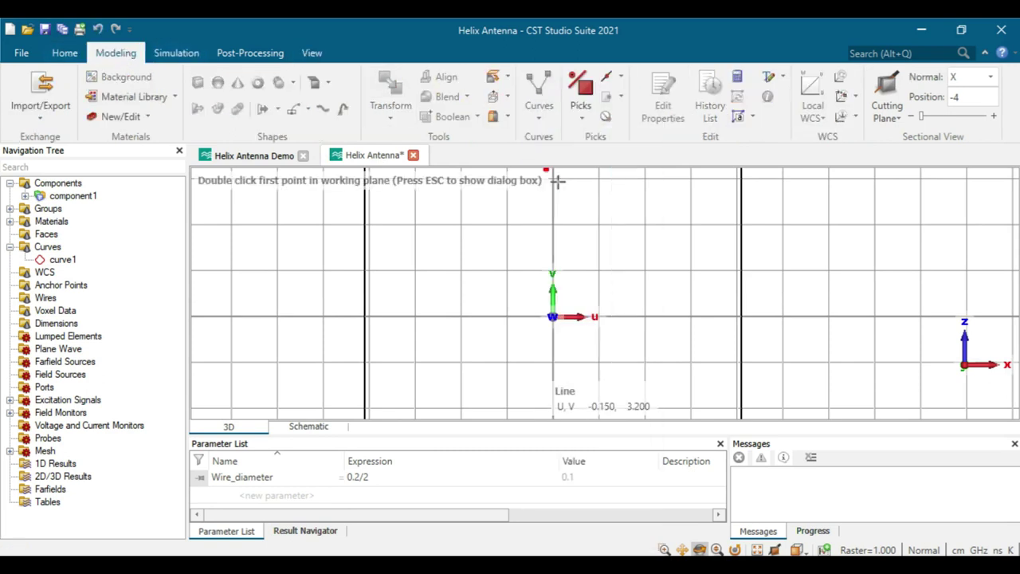
double_click(368, 313)
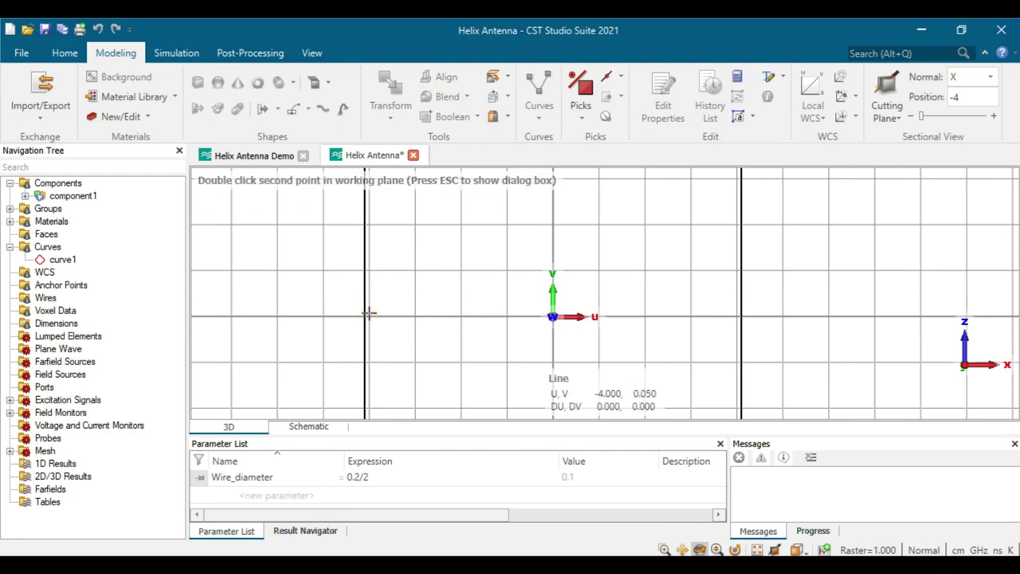
double_click(368, 226)
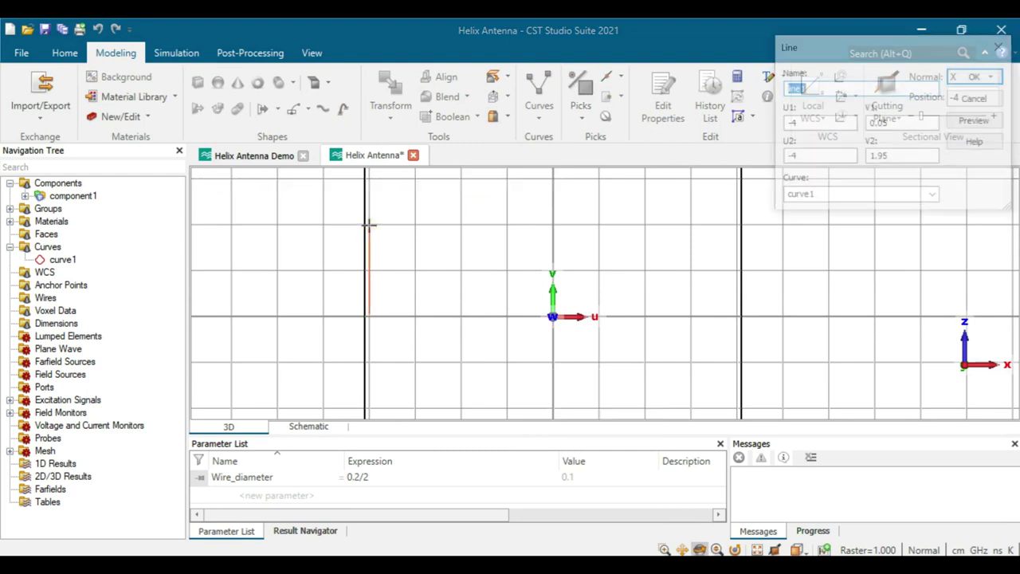
- Set both U coordinates of line1 to -Coil_diameter and its V1 coordinate to 0
click(799, 123)
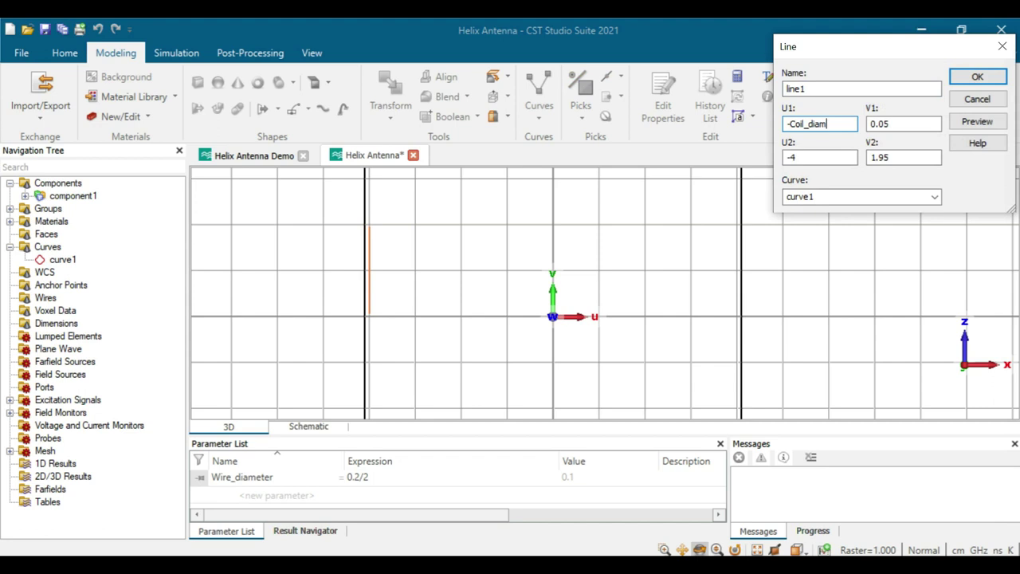
drag(847, 123, 794, 125)
key(ctrl+c)
double_click(792, 157)
text(-)
key(ctrl+v)
click(971, 122)
click(977, 124)
click(952, 167)
drag(896, 123, 868, 123)
text(0)
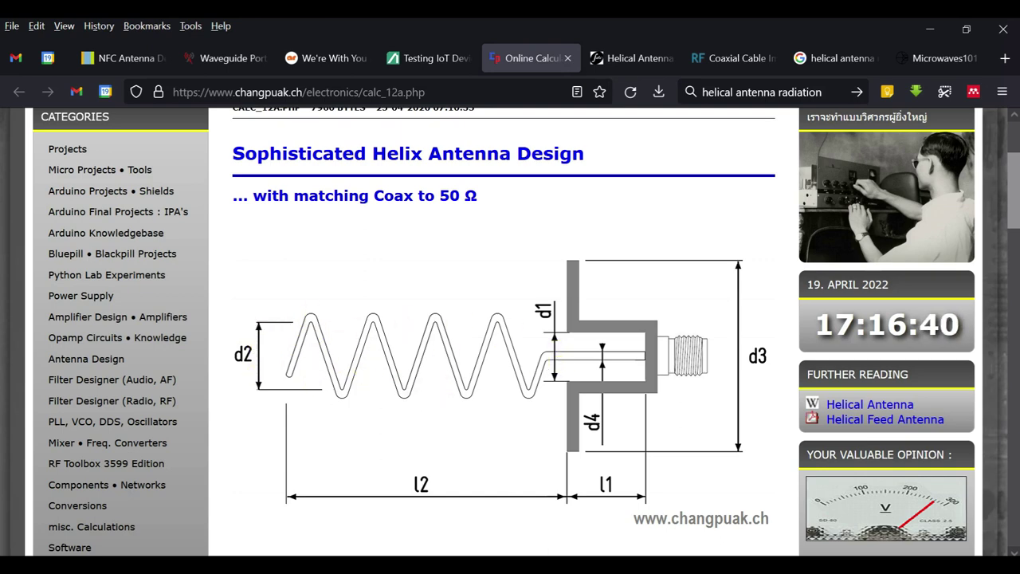
- Look up the helix diameter d2 in the online calculator, define Coil_diameter as 4/2 and create line1 in curve1
scroll(478, 431, down, 4)
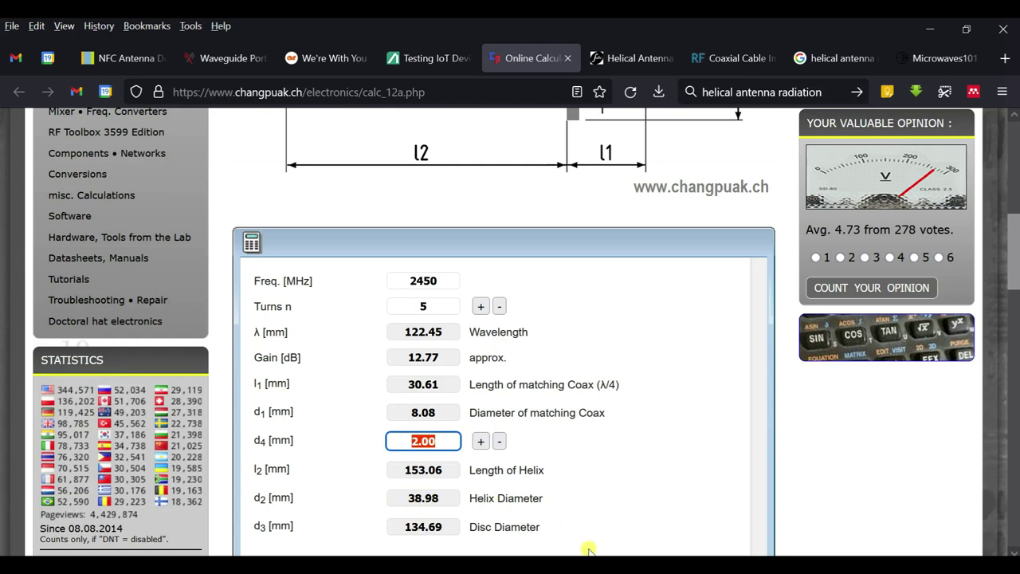
click(600, 510)
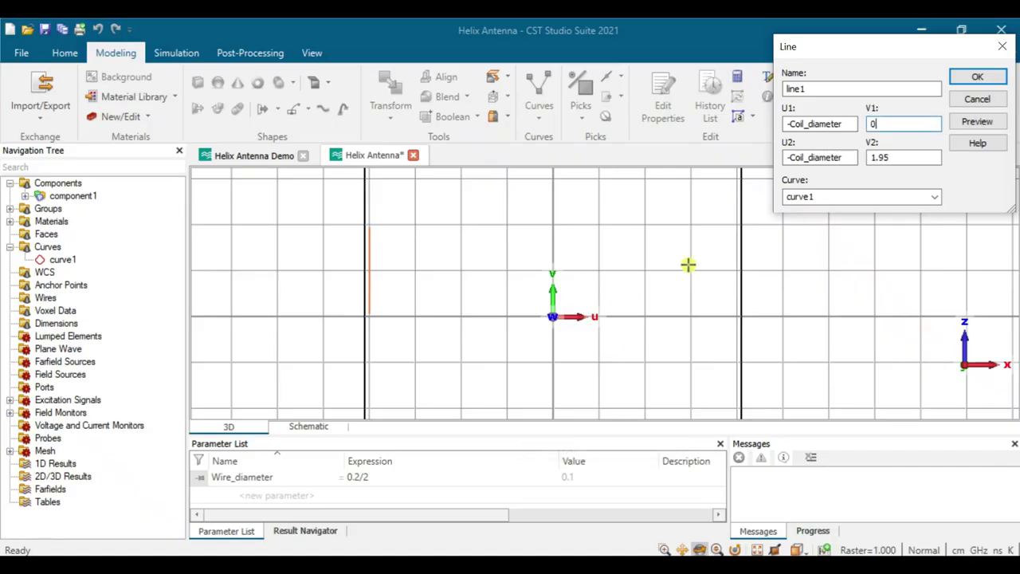
click(979, 121)
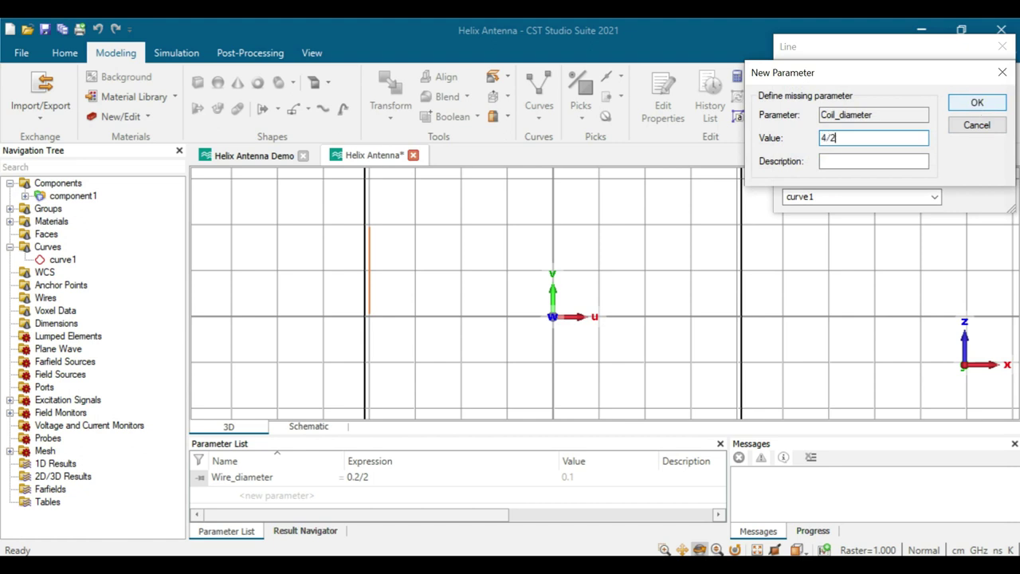
drag(832, 76, 847, 202)
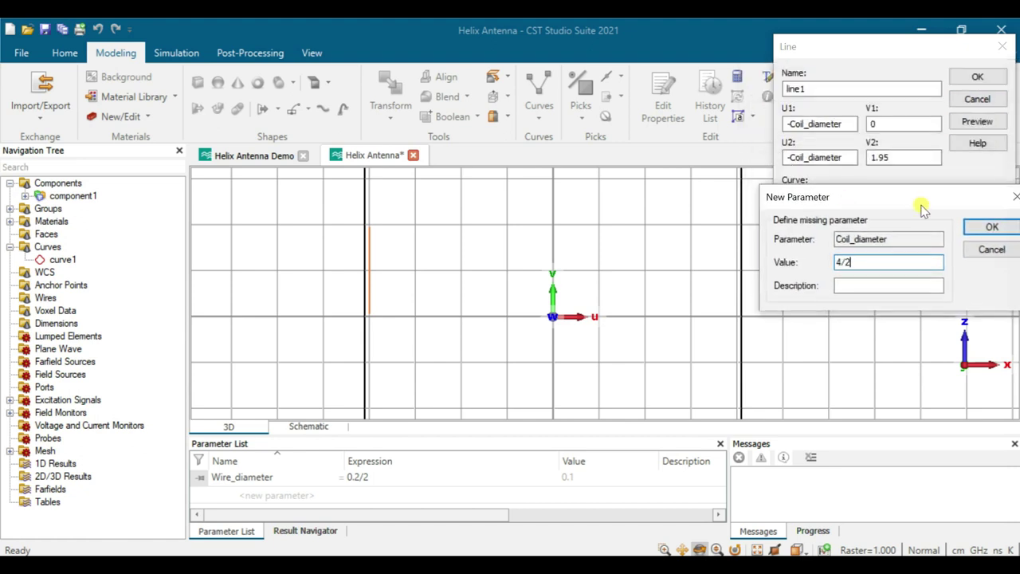
click(991, 227)
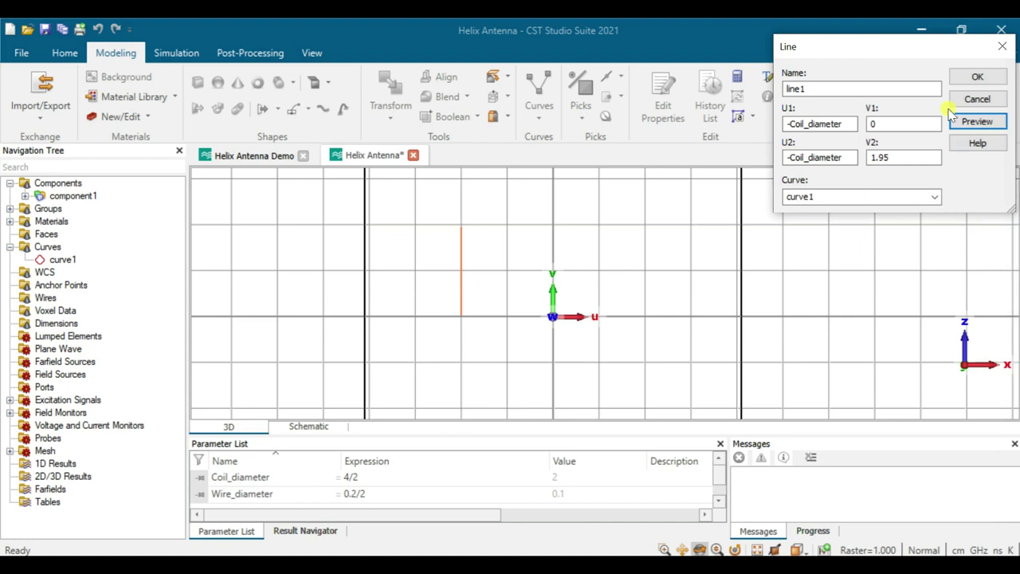
click(978, 76)
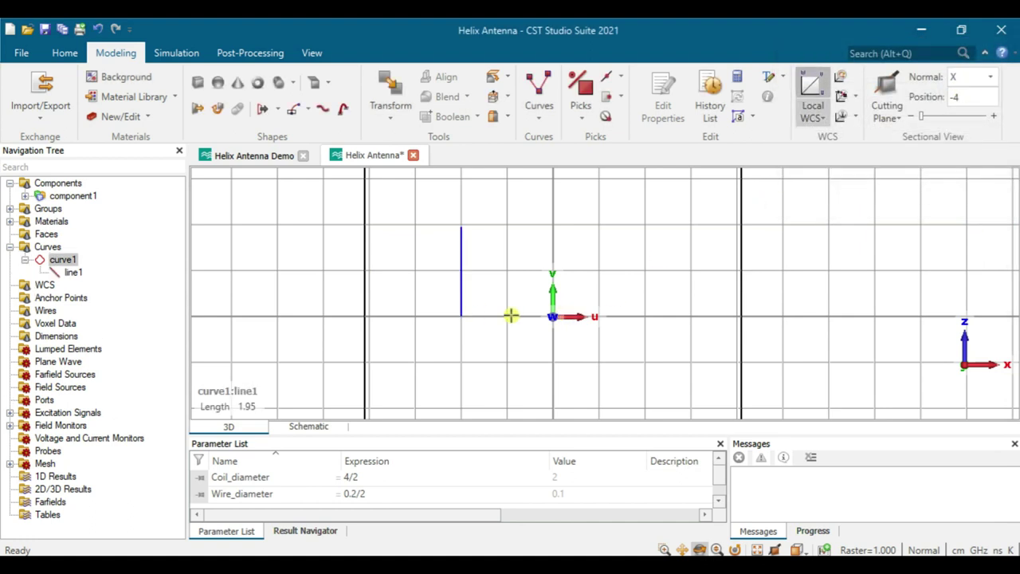
- Examine the line's position relative to the circle and compare it with the coil in the Helix Antenna Demo project
scroll(485, 311, up, 3)
click(543, 337)
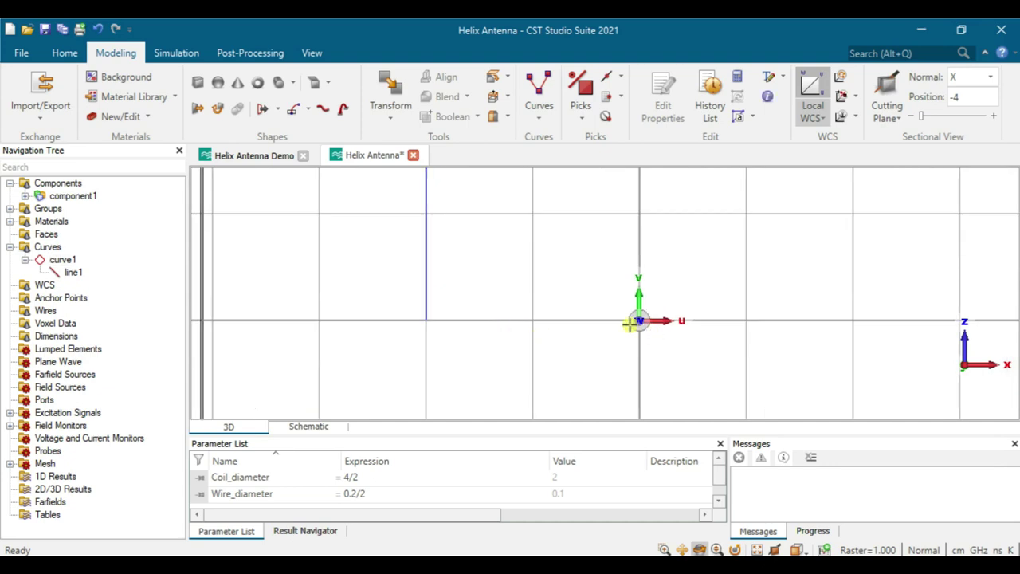
scroll(494, 303, down, 3)
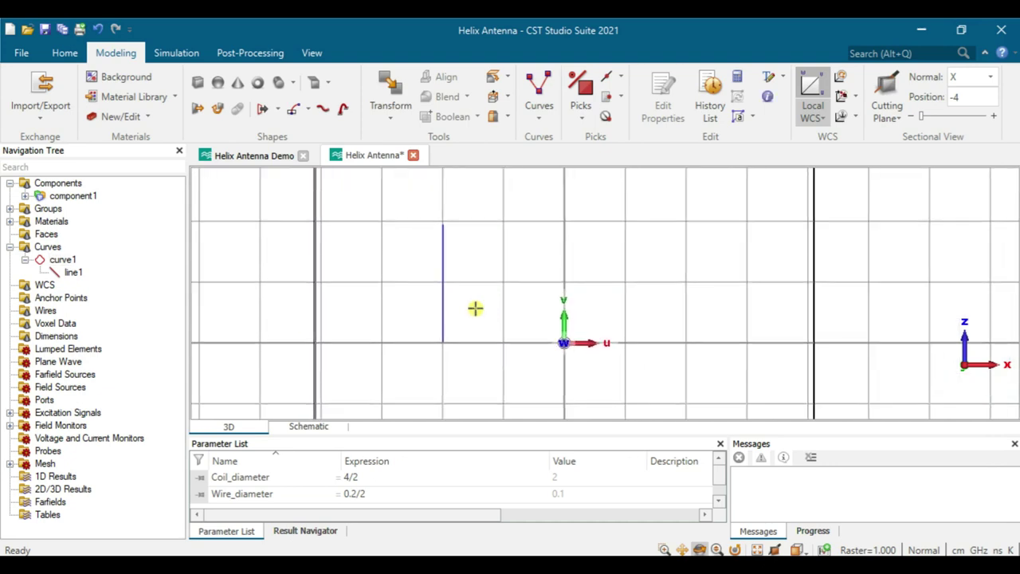
click(253, 155)
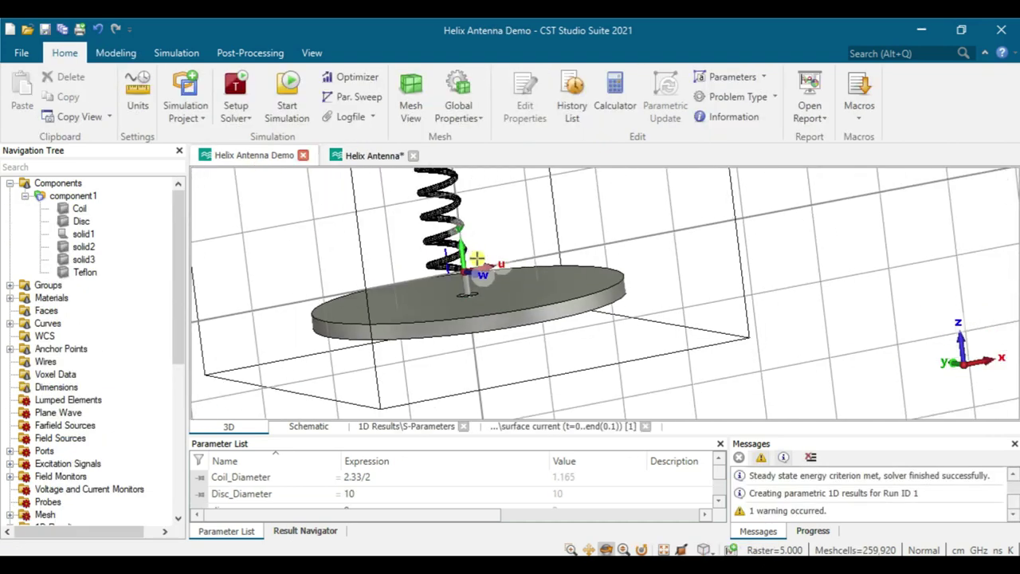
click(361, 157)
- Pick the circular wire face at the origin and line1 as the rotation axis edge
key(w)
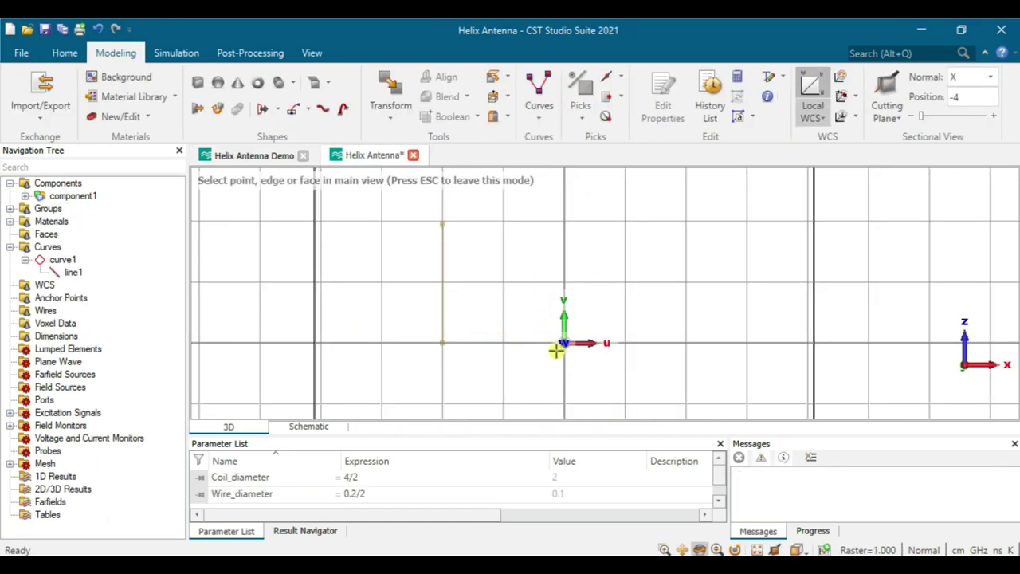
click(565, 338)
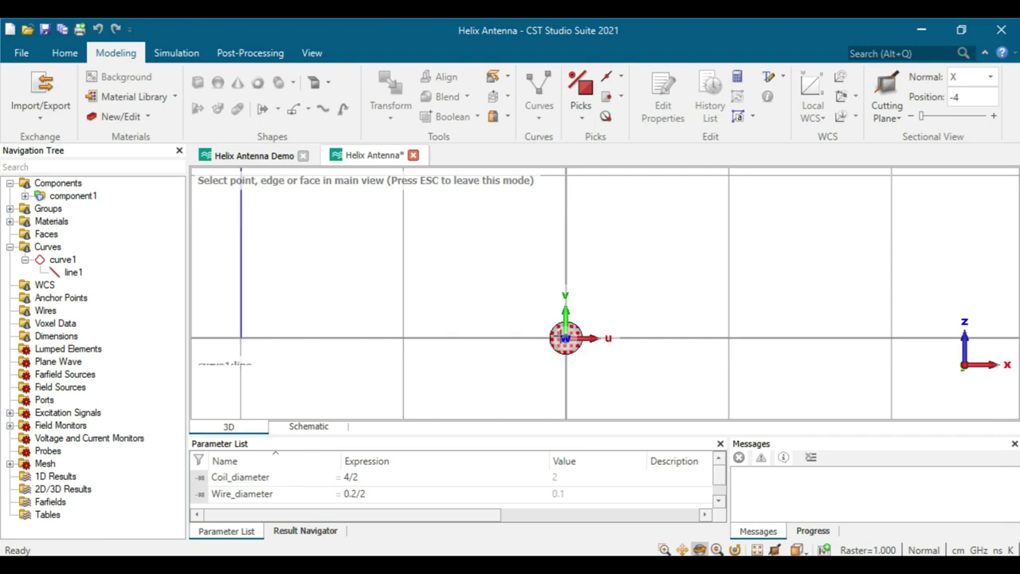
double_click(564, 338)
key(s)
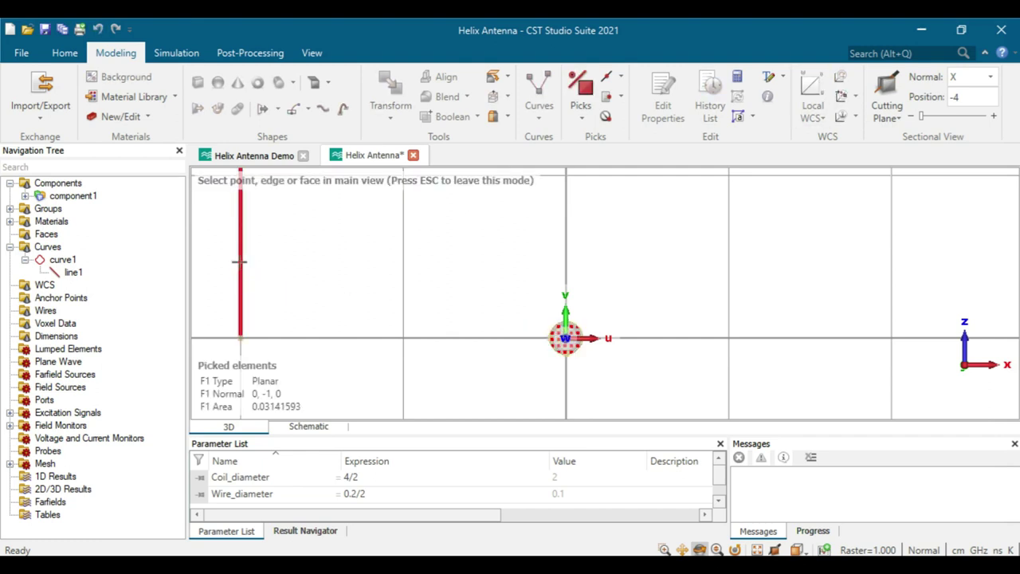
double_click(241, 268)
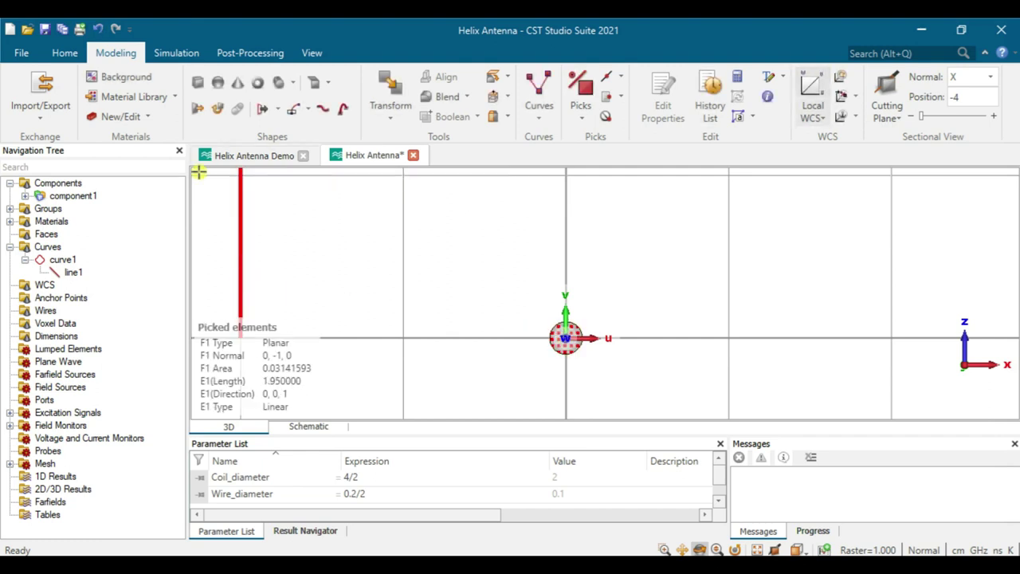
- Set up a Rotate Face of the picked circle named Coil, with angle Angle, height N*S and 15 segments per turn
click(220, 110)
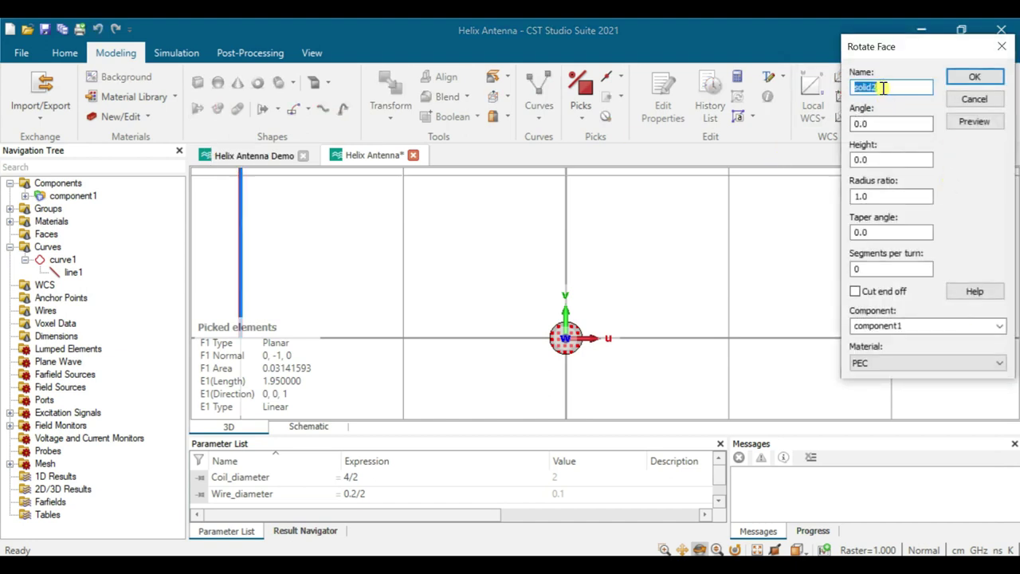
text(Coil)
drag(906, 123, 839, 123)
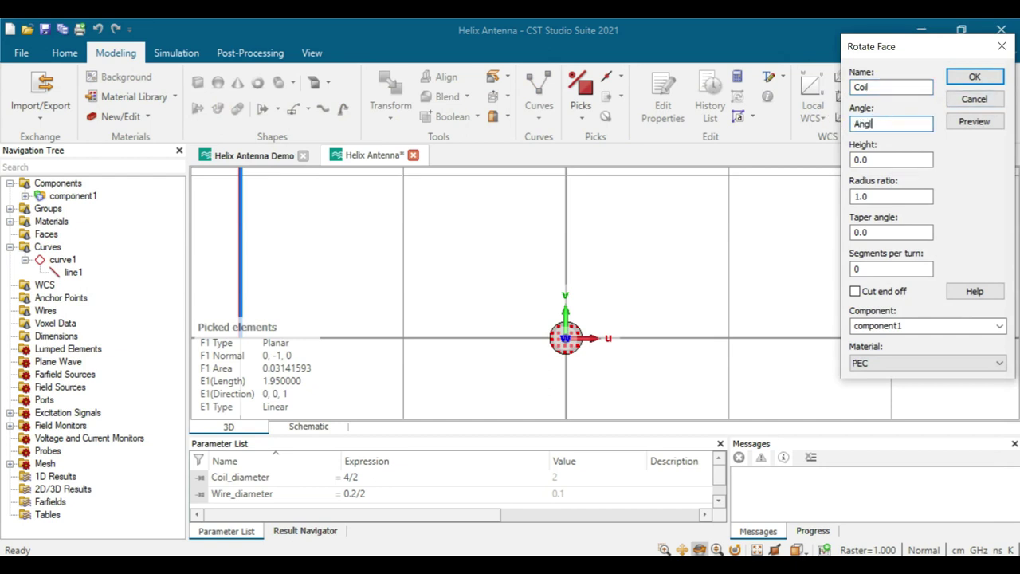
drag(901, 159, 802, 160)
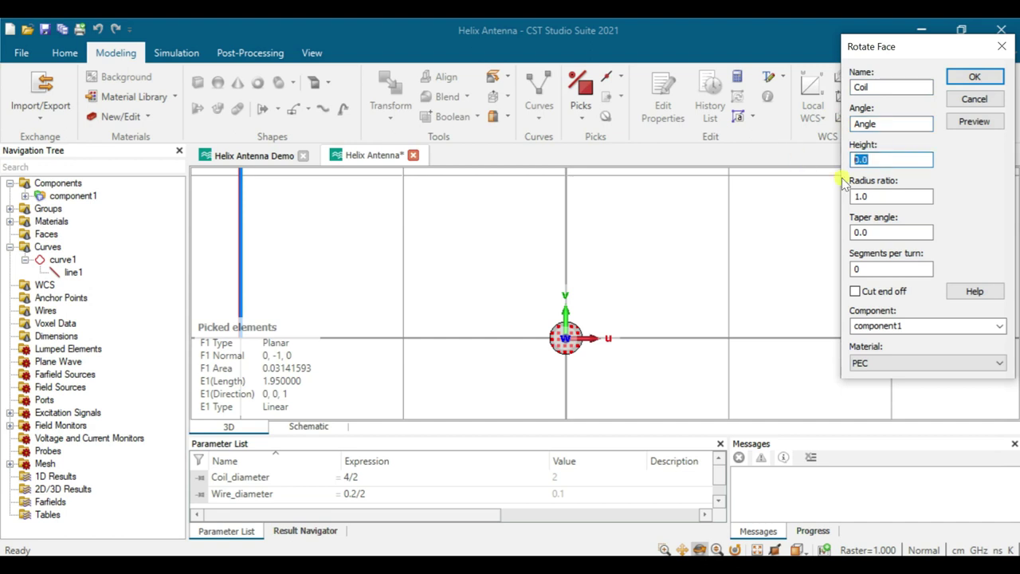
drag(879, 269, 829, 267)
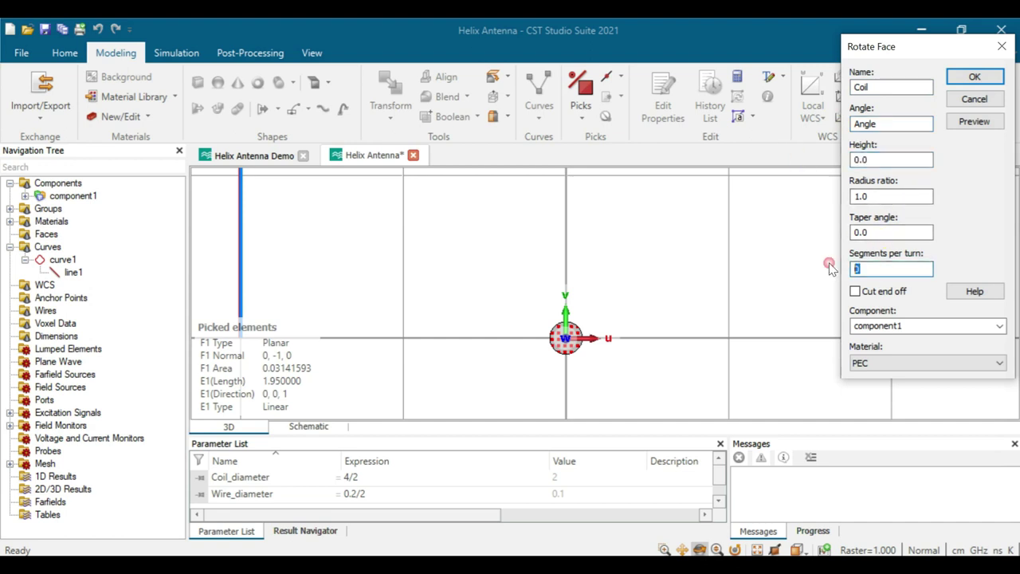
text(15)
drag(877, 161, 792, 157)
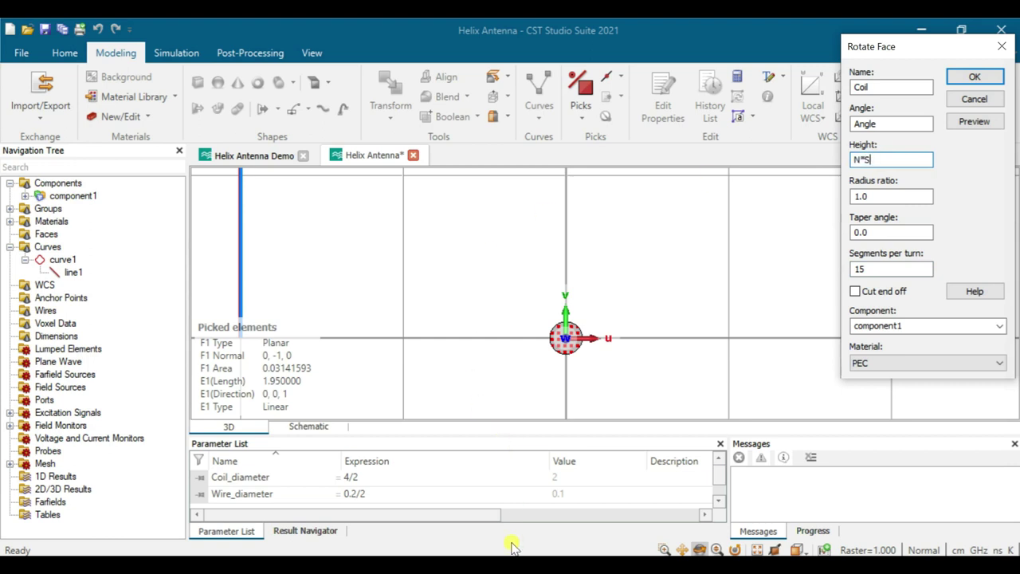
- Look up the number of turns n in the online helix antenna calculator for the N*S height expression
key(alt+Tab)
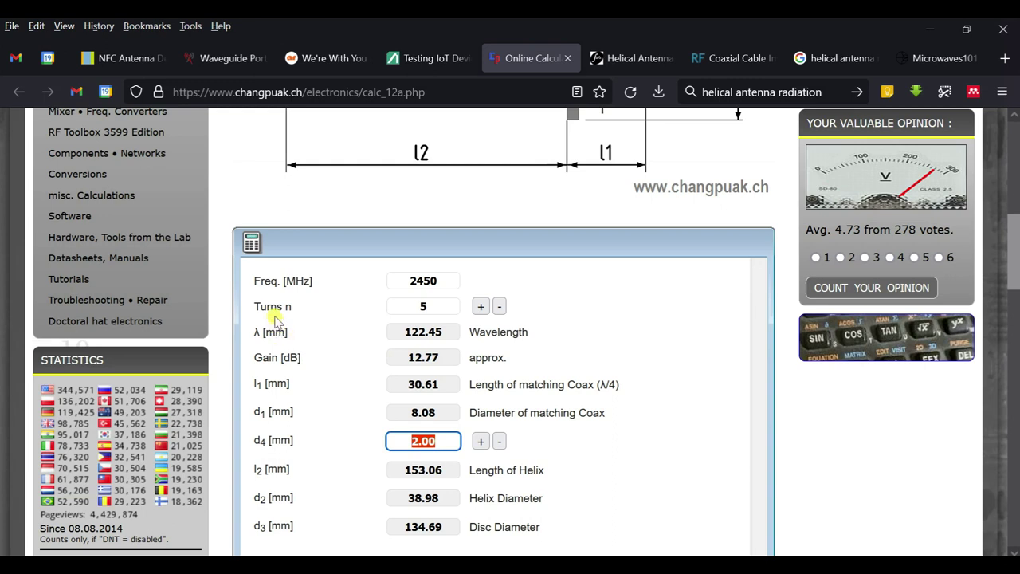
scroll(292, 312, up, 1)
scroll(293, 312, up, 1)
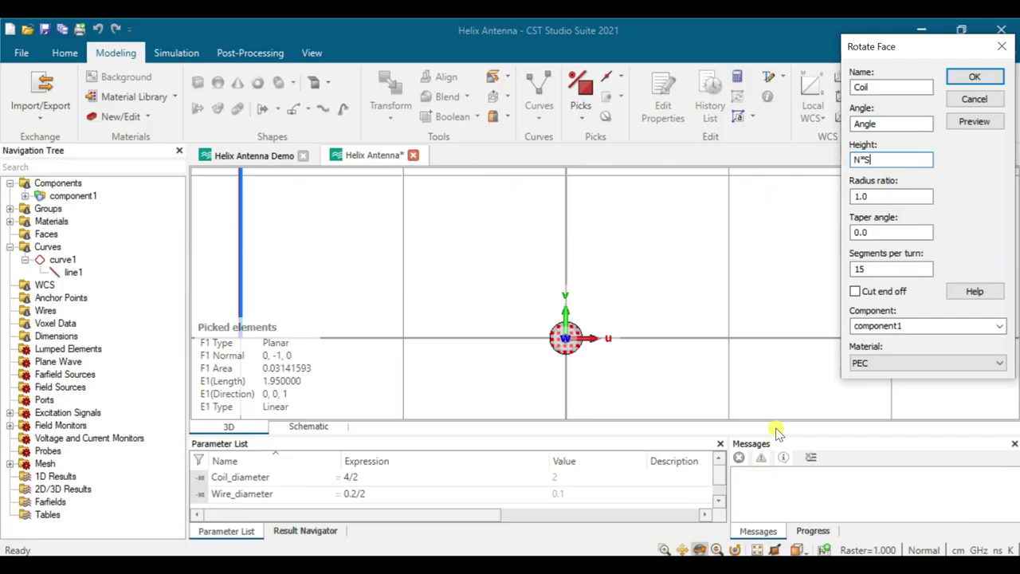
text(*S)
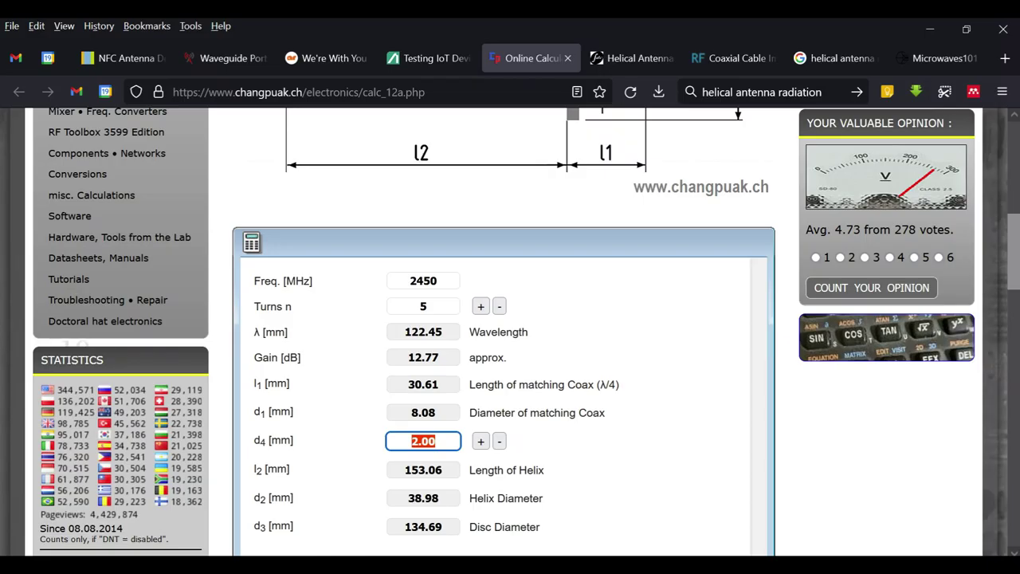
- Check the helix diagram and length l2, and look up the spacing between coils S in the Daycounter helical antenna calculator
scroll(469, 370, up, 3)
scroll(469, 371, up, 3)
scroll(467, 365, down, 4)
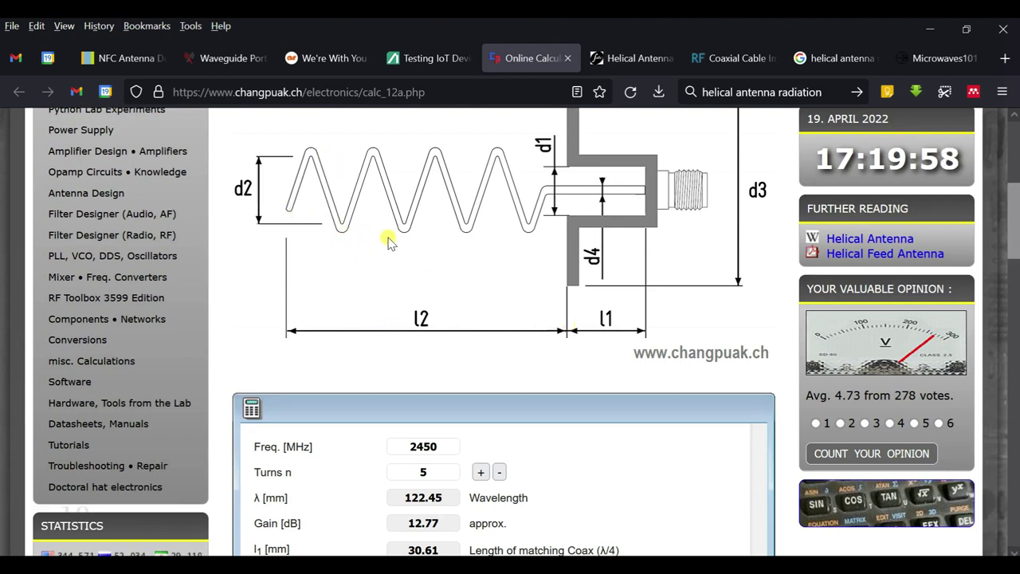
key(Tab)
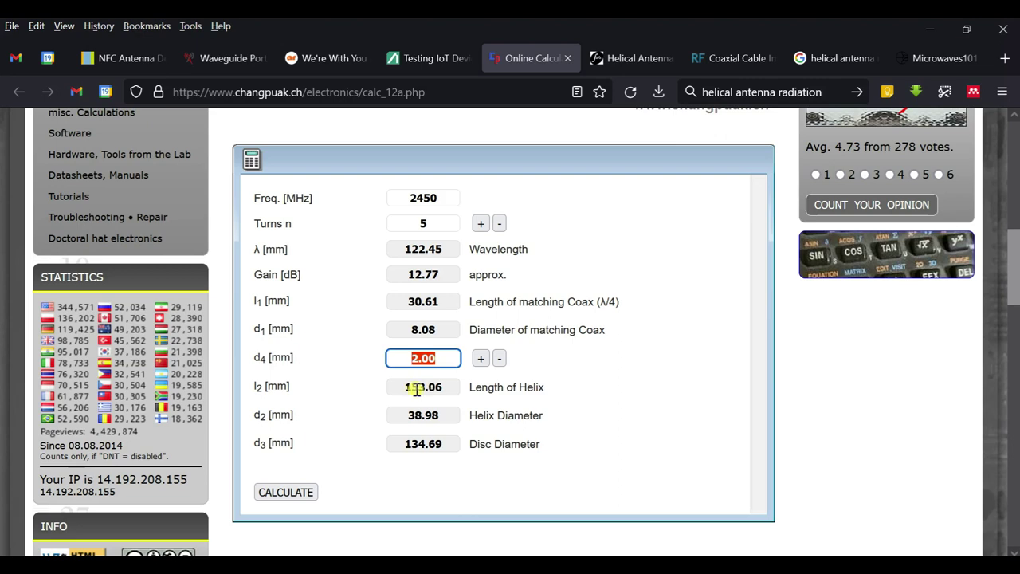
scroll(353, 216, up, 3)
scroll(478, 255, down, 3)
click(632, 60)
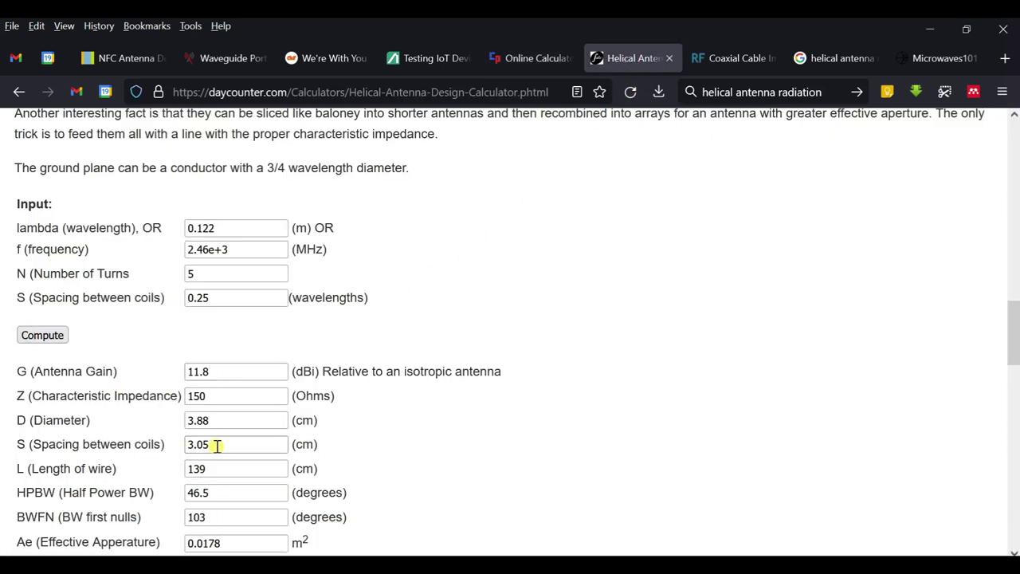
drag(212, 445, 170, 447)
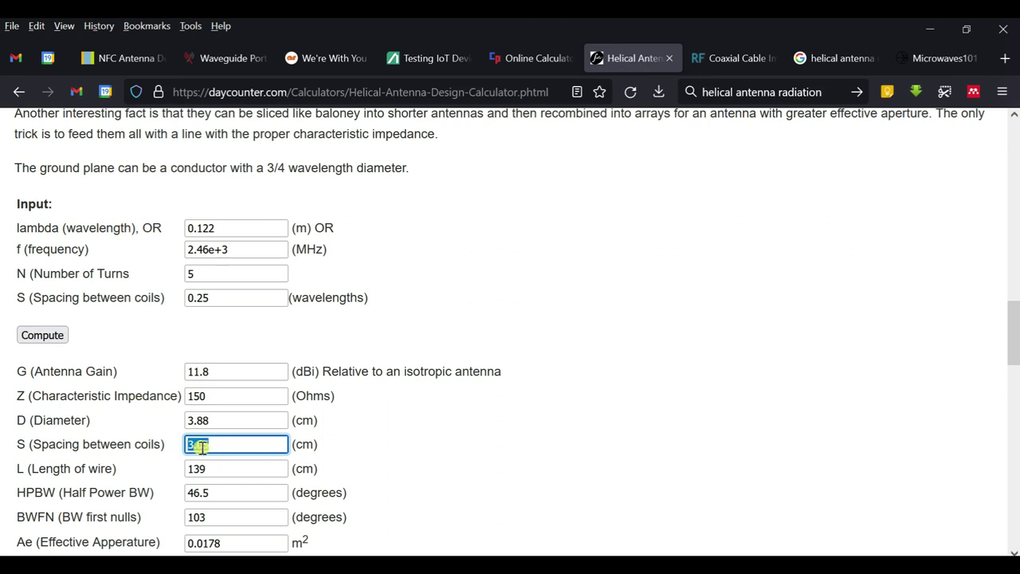
- Switch back to CST Studio Suite and set the Coil rotation angle to N*360 in place of the Angle parameter
key(alt+Tab)
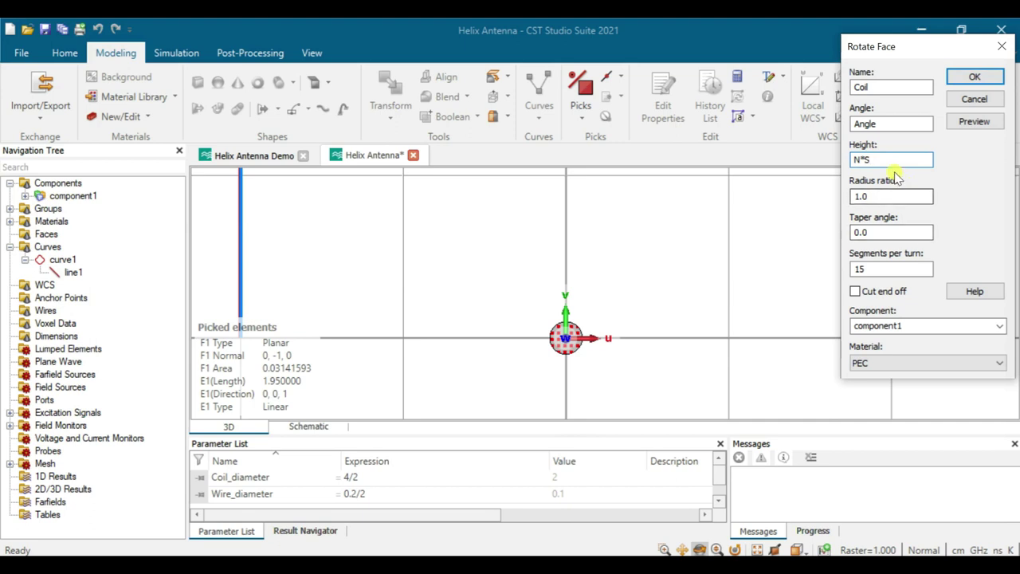
click(978, 122)
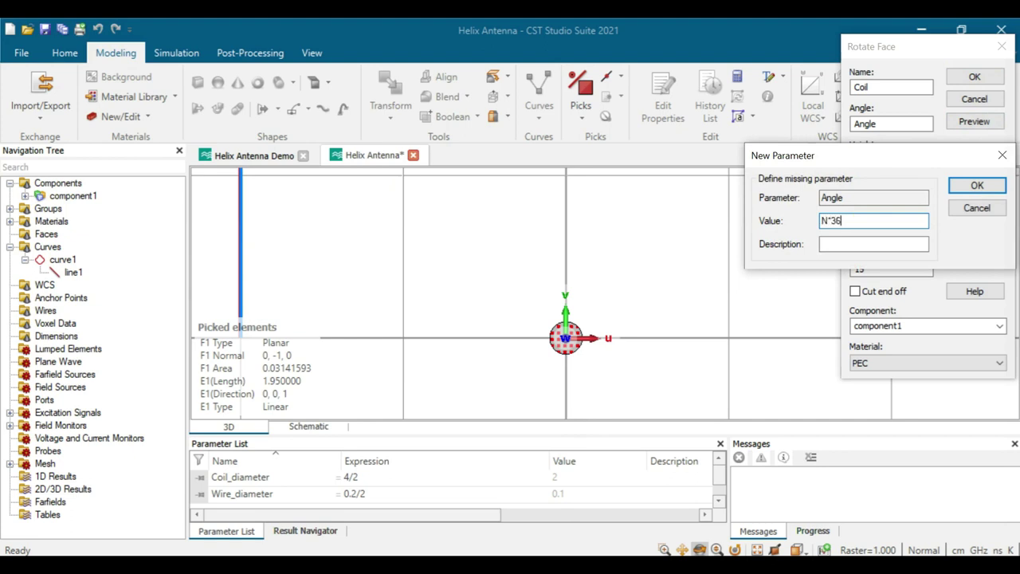
click(981, 185)
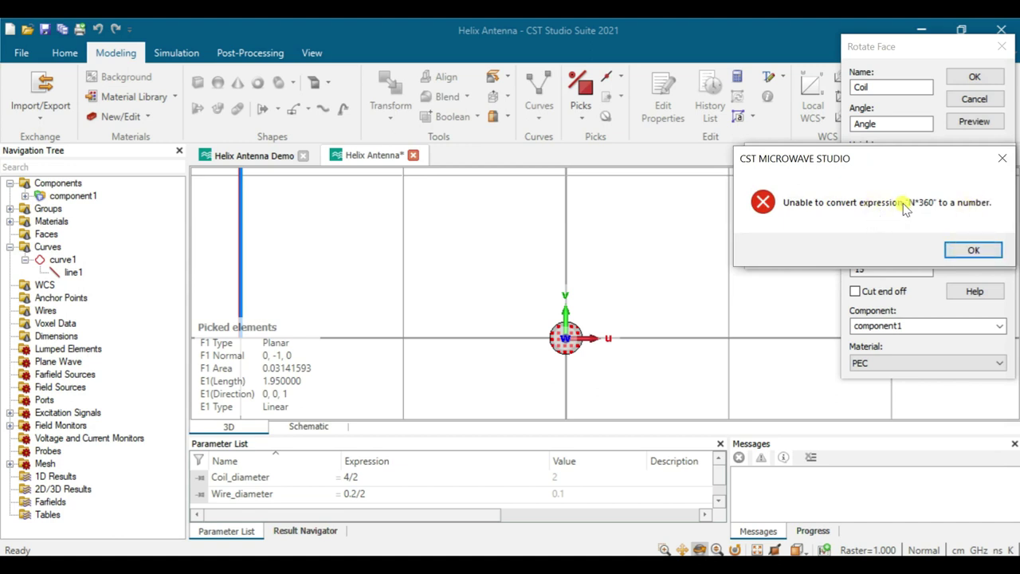
click(966, 250)
key(ctrl+c)
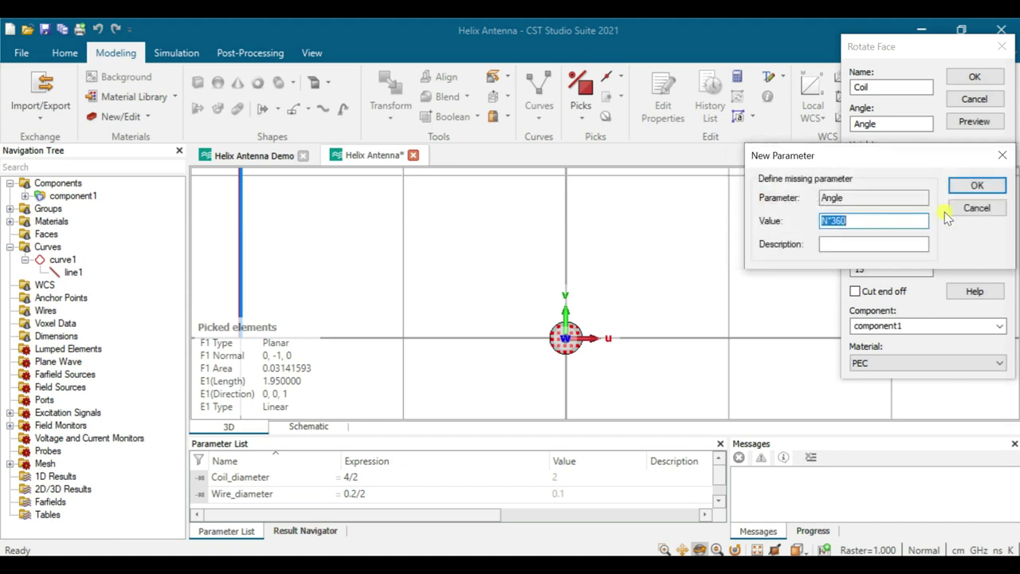
click(976, 208)
click(974, 242)
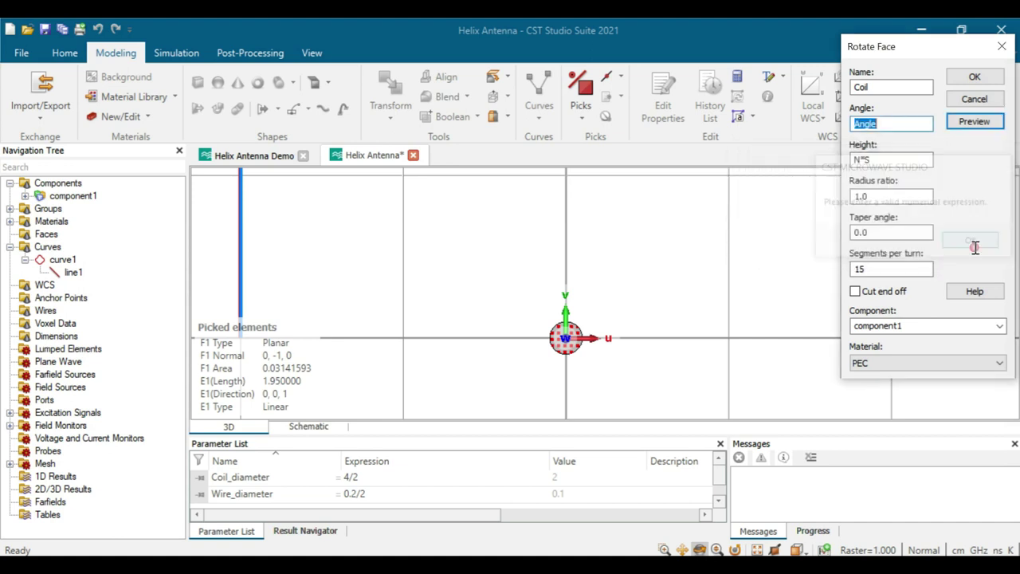
key(ctrl+v)
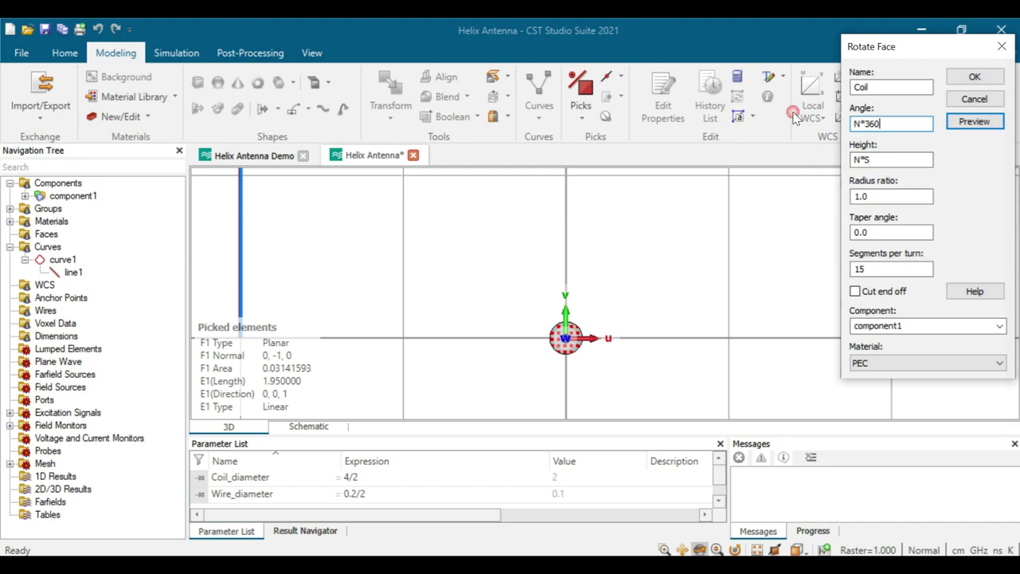
- Preview the Coil rotation, defining the missing parameters N as 5 and S as 3.05
click(986, 121)
click(844, 219)
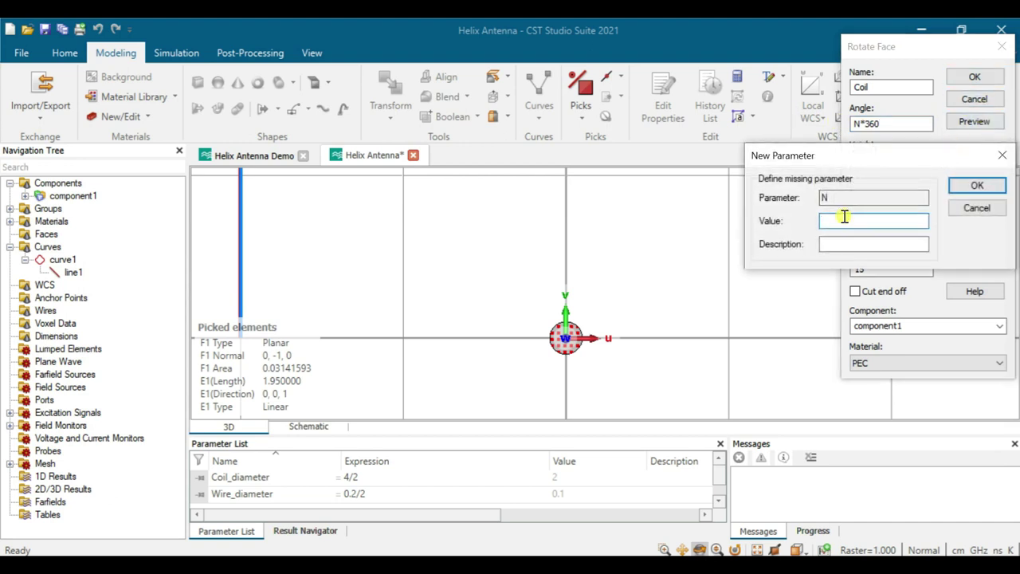
click(977, 185)
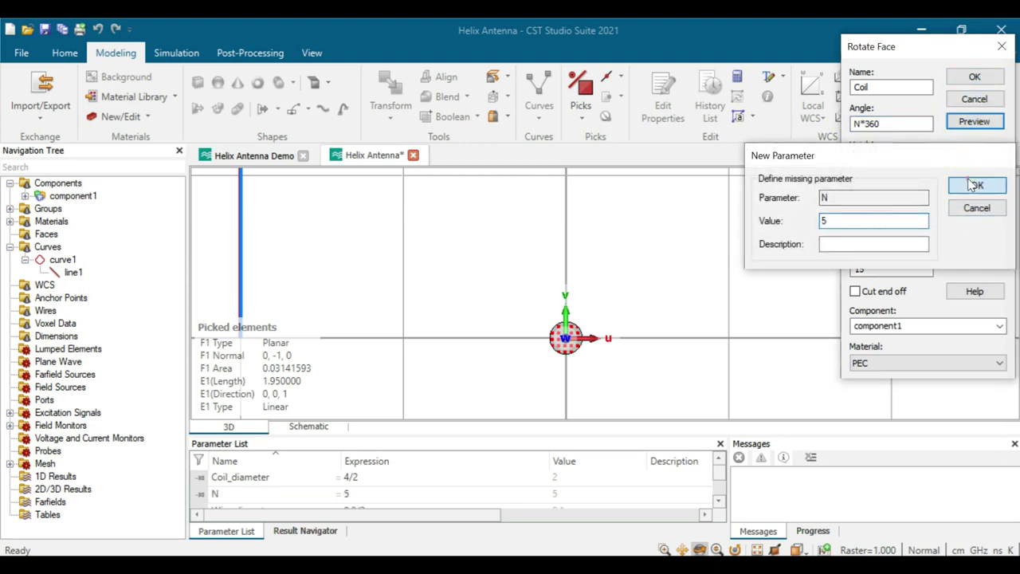
click(851, 220)
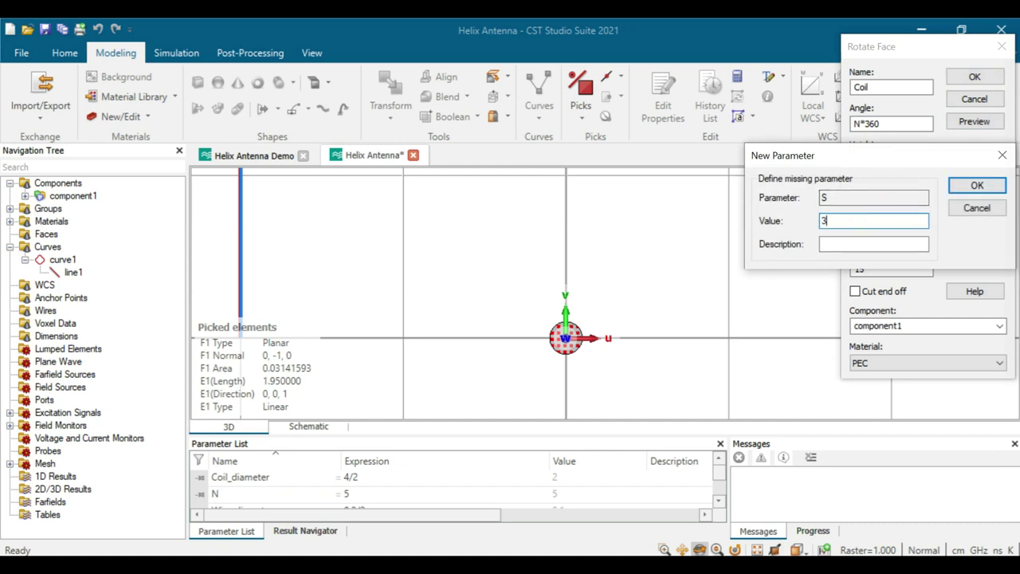
click(977, 185)
- Check the helix preview and create the PEC Coil in component1 with 15 segments per turn
scroll(552, 317, down, 3)
scroll(518, 228, down, 2)
scroll(502, 267, up, 3)
scroll(495, 275, down, 3)
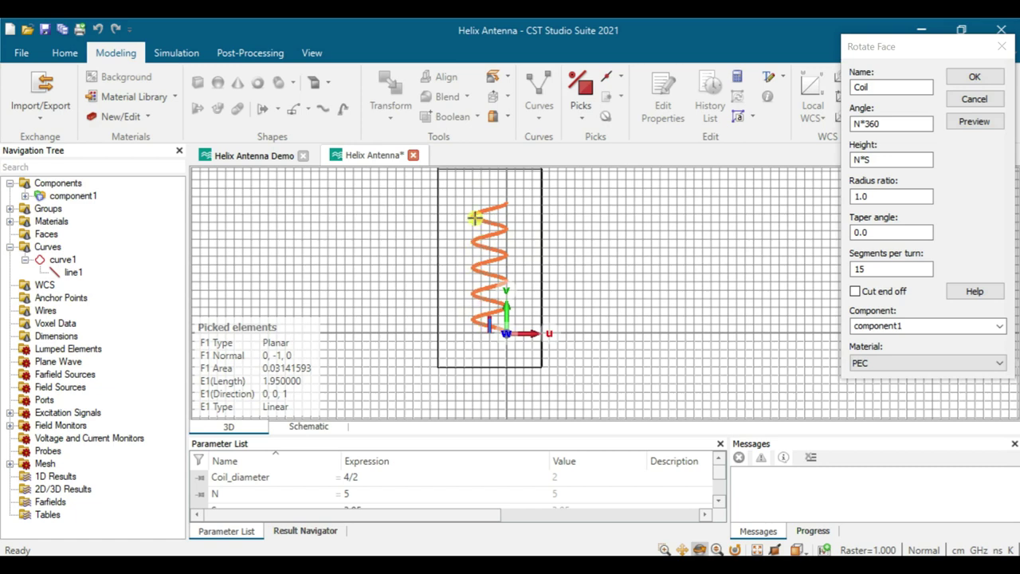
scroll(514, 343, up, 5)
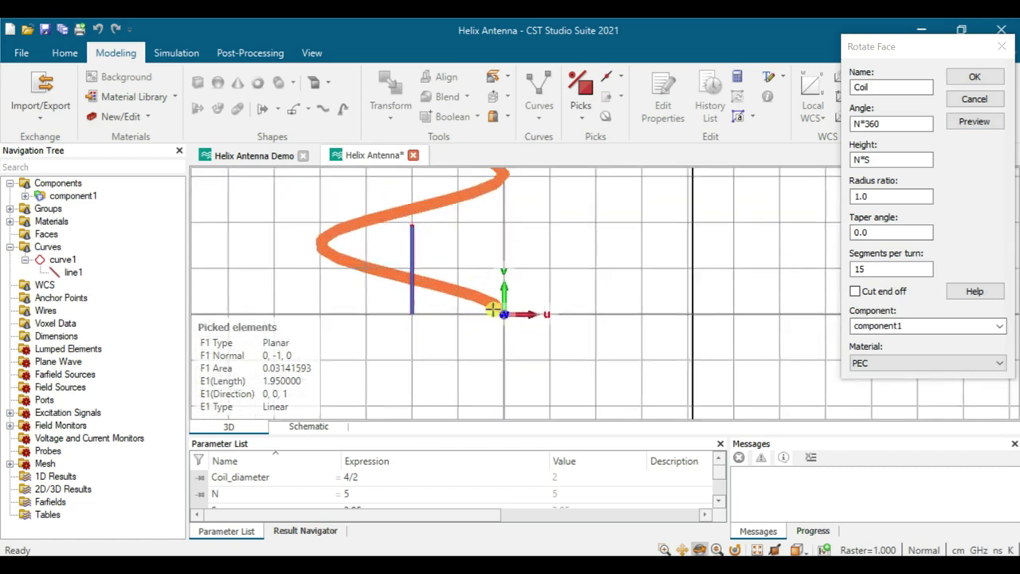
scroll(495, 313, down, 1)
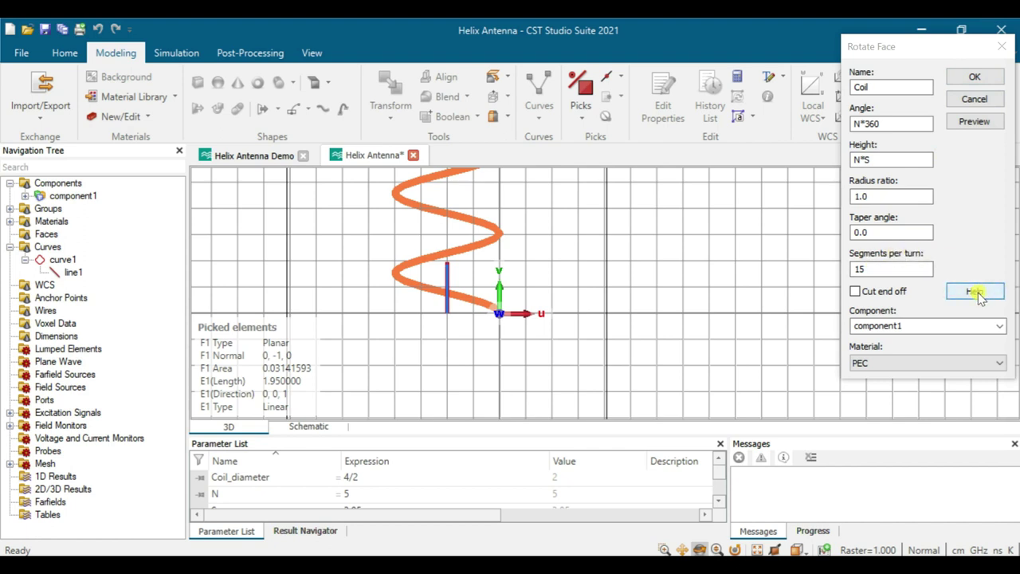
drag(877, 271, 836, 272)
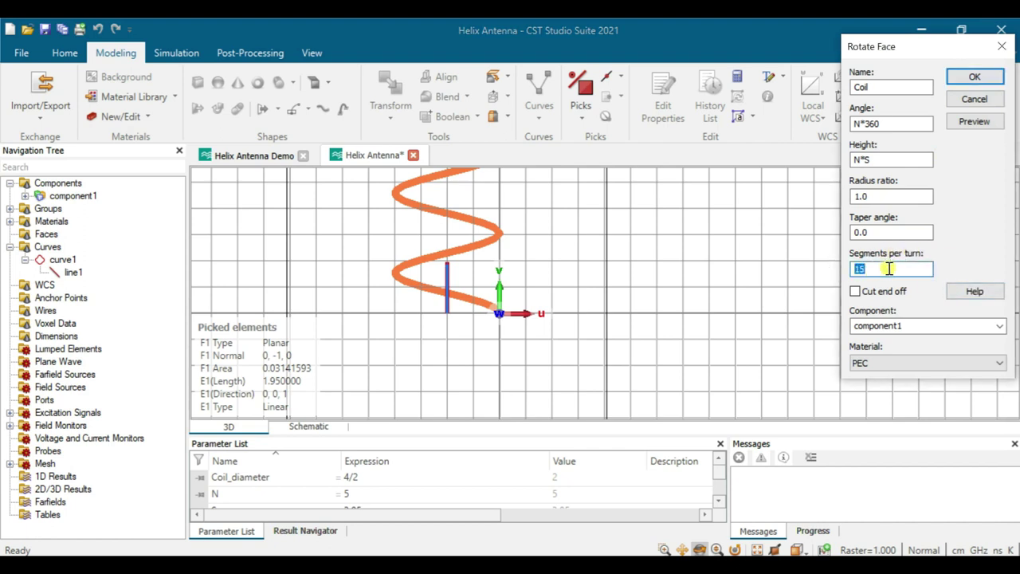
click(968, 79)
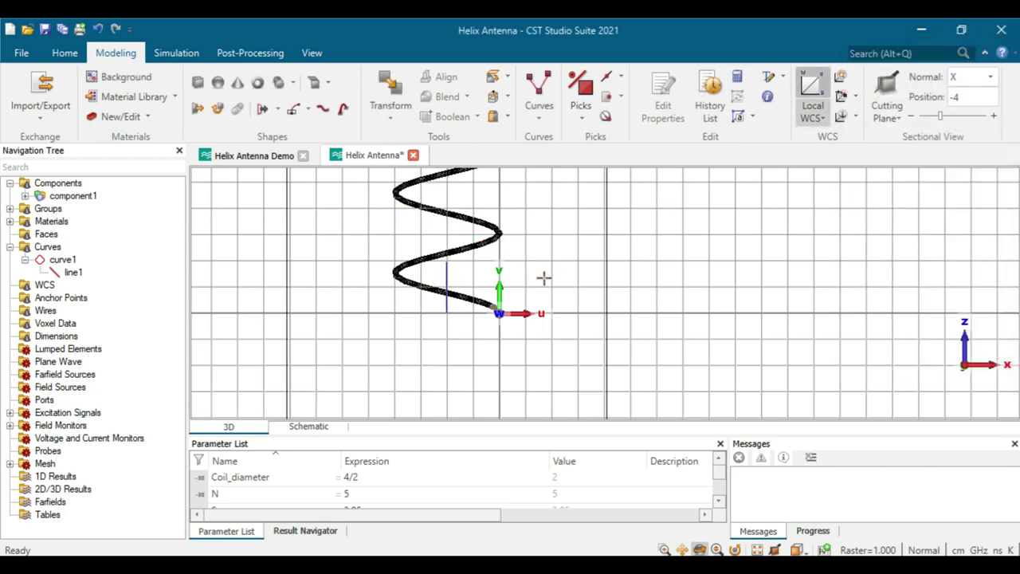
- Measure the coil radius by picking the lower end of line1 and the centre of the wire's circular end face
scroll(480, 284, up, 2)
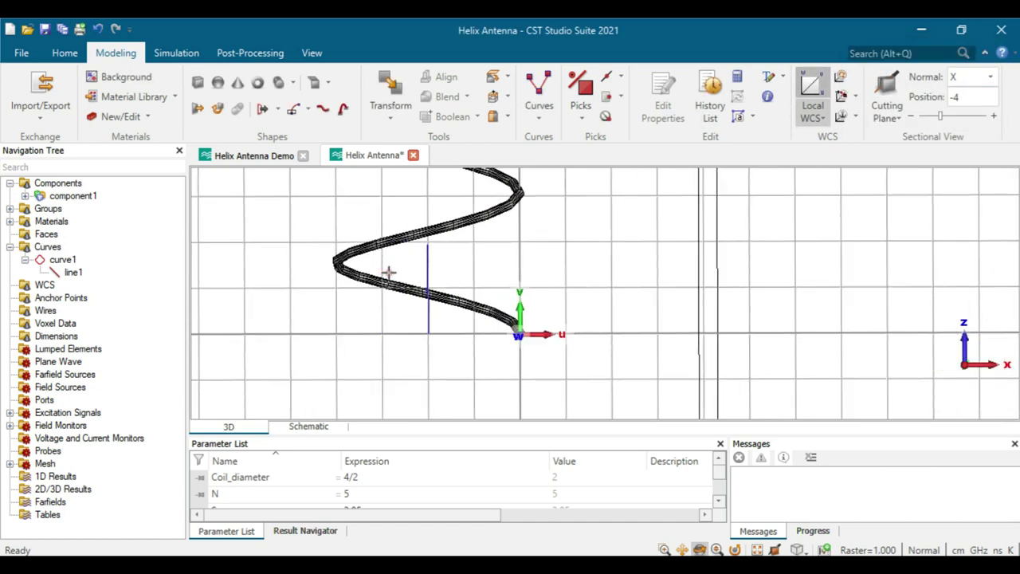
scroll(442, 279, up, 2)
key(s)
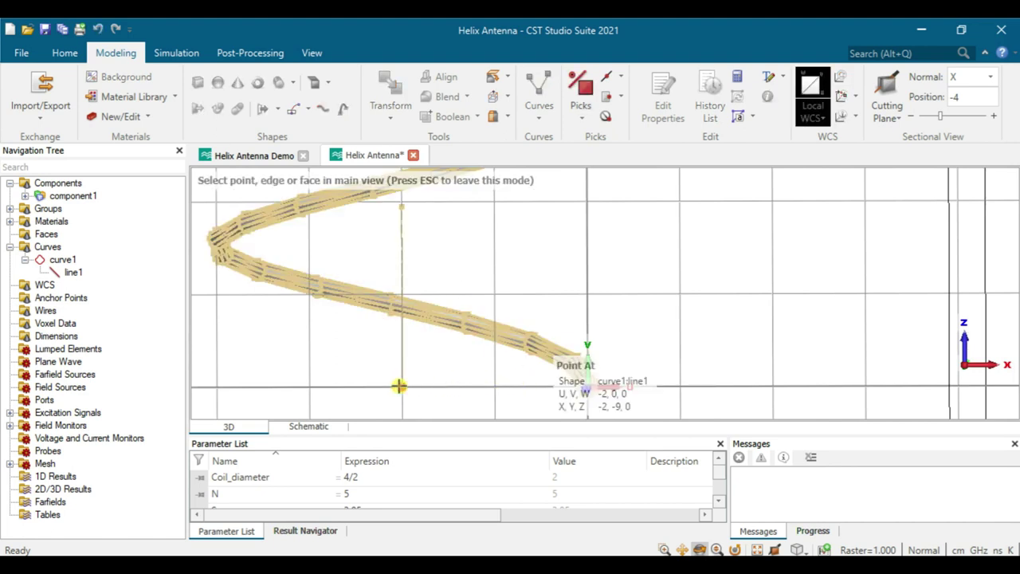
click(401, 386)
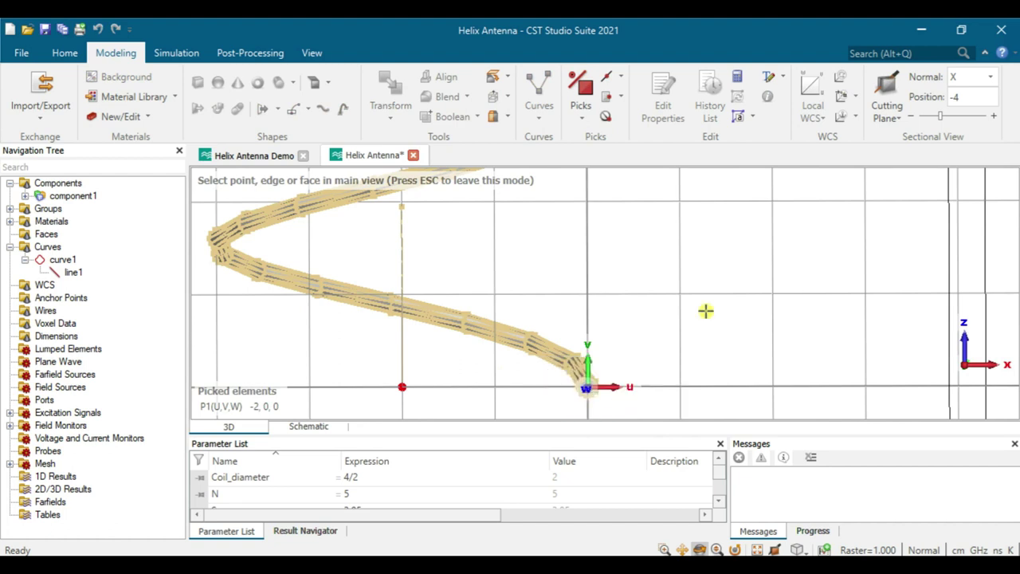
click(607, 78)
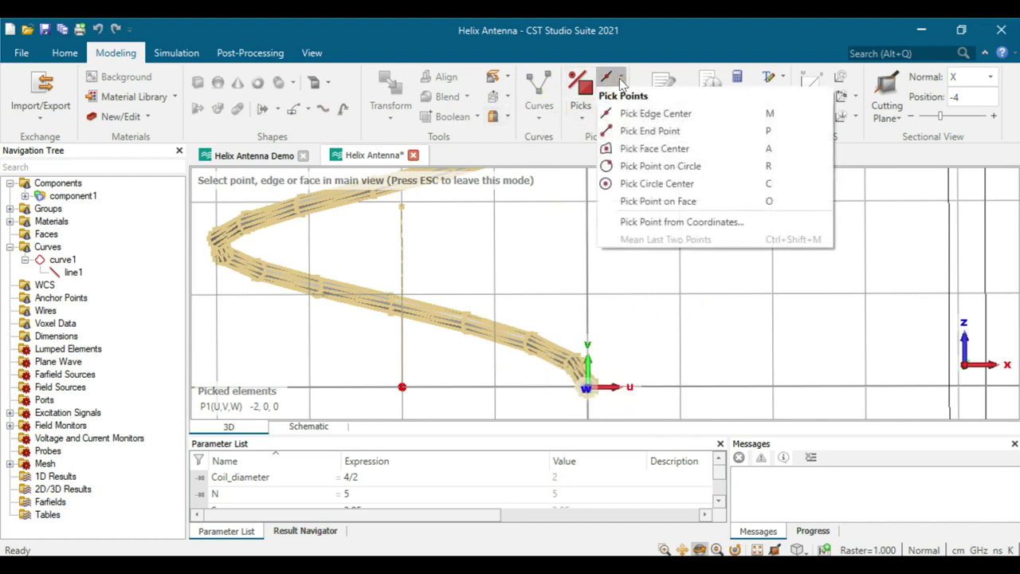
click(660, 182)
click(586, 387)
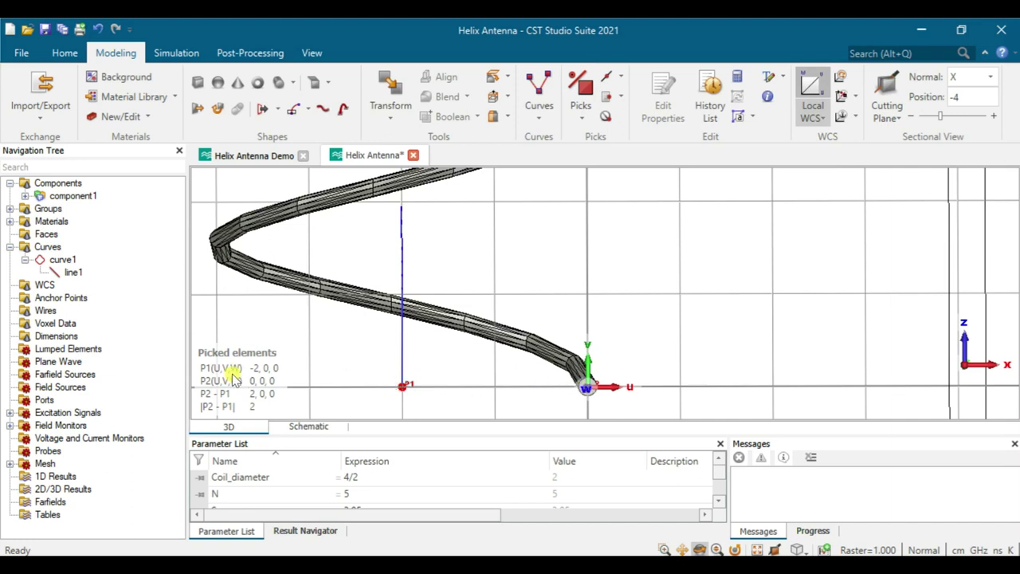
- Look up the helix diameter d2 in the changpuak.ch online calculator and return to CST Studio Suite
key(alt+Tab)
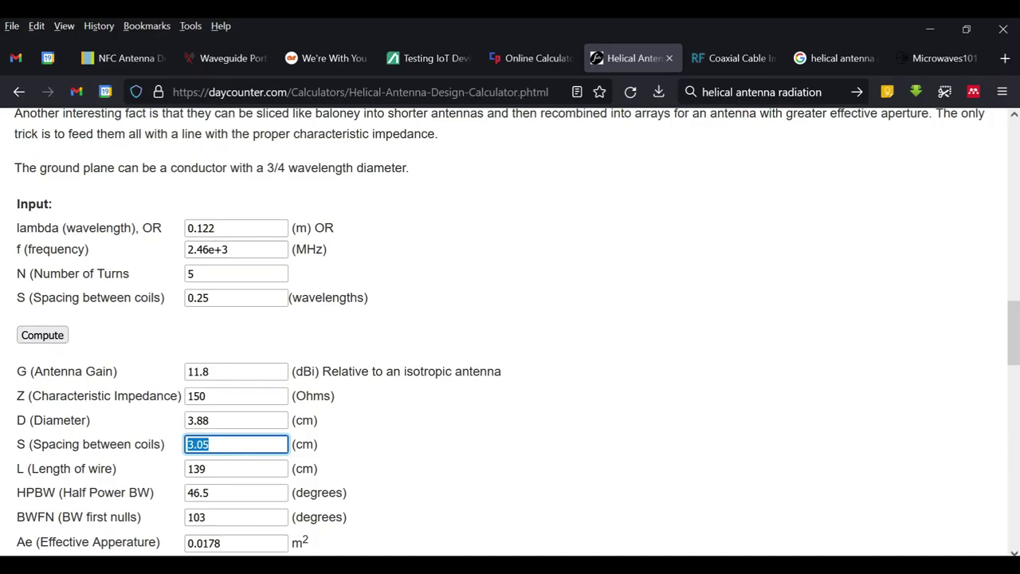
click(524, 55)
scroll(479, 237, up, 4)
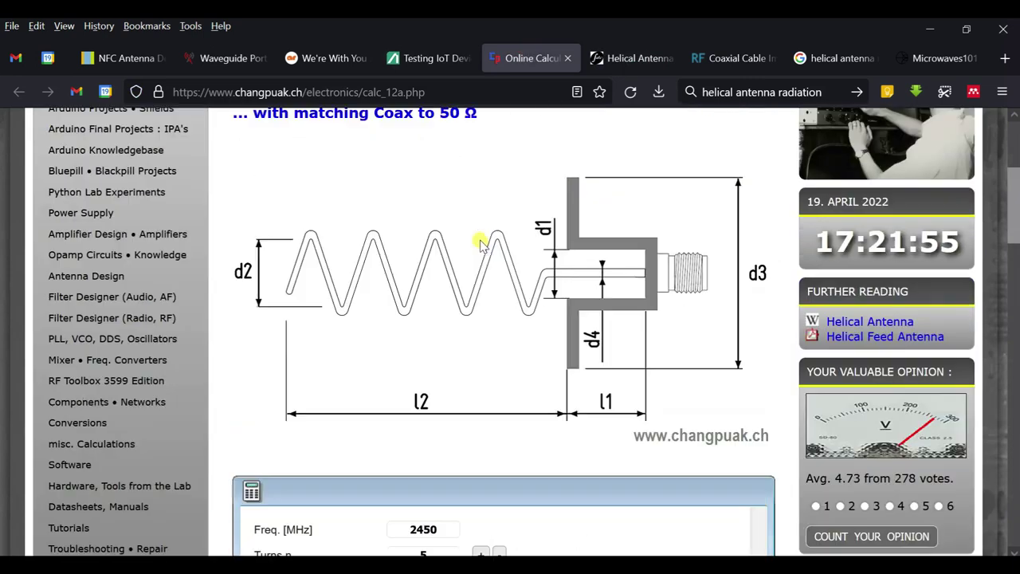
scroll(299, 254, down, 3)
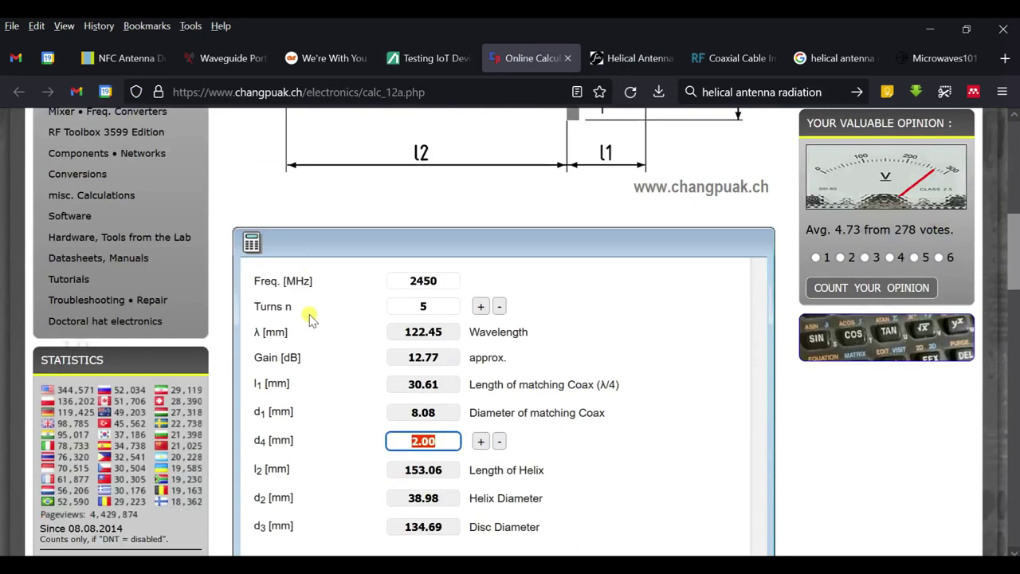
click(456, 499)
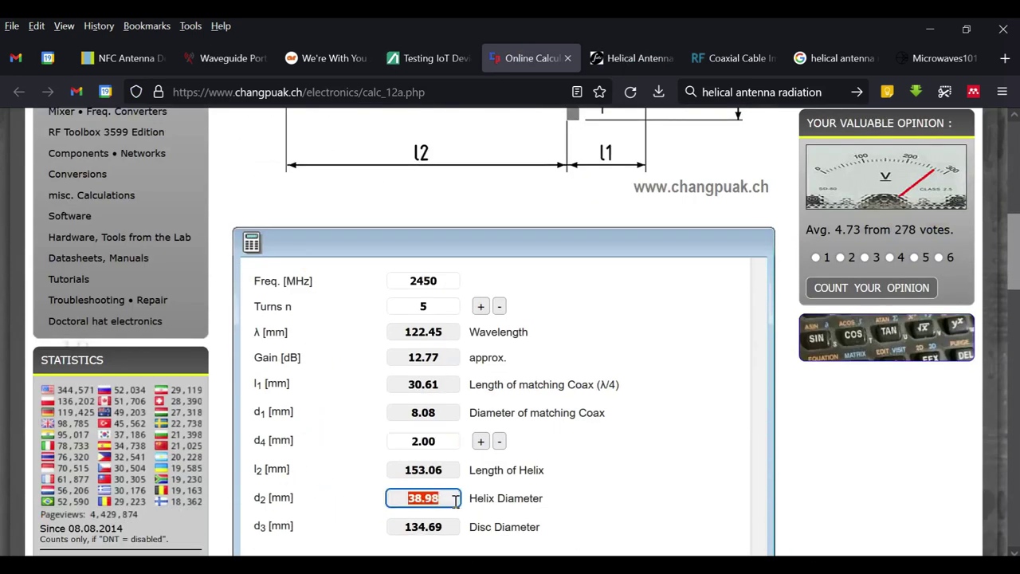
key(alt+Tab)
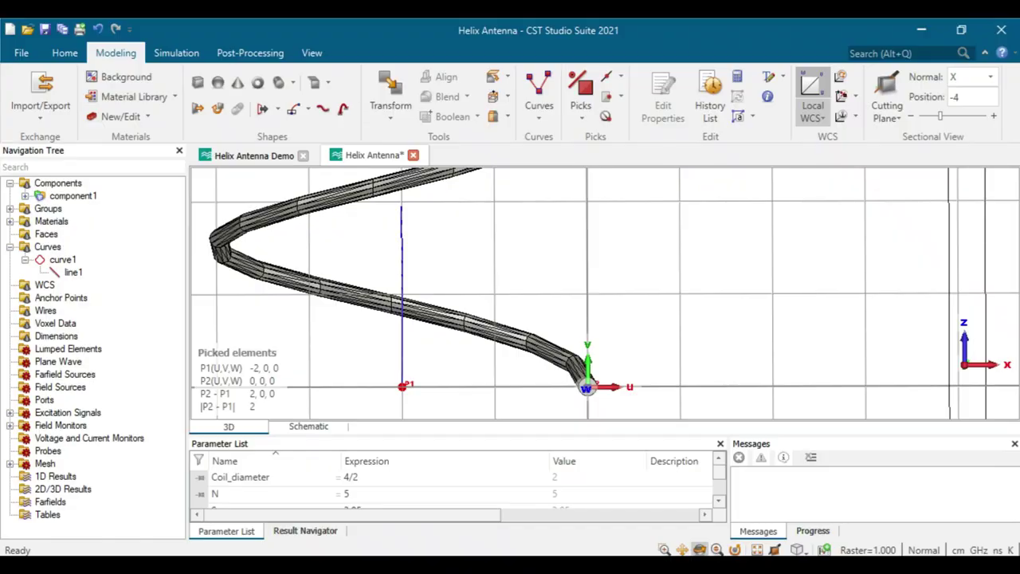
- Examine the feed cylinder solid2 below the coil in the Helix Antenna Demo project and return to the Helix Antenna project
drag(587, 388, 567, 302)
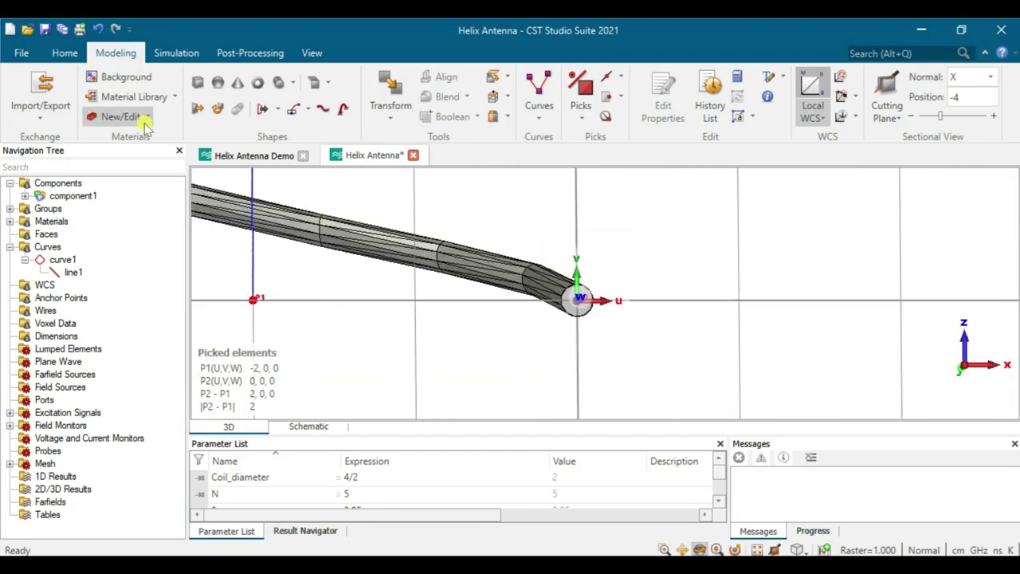
click(233, 157)
scroll(478, 319, up, 5)
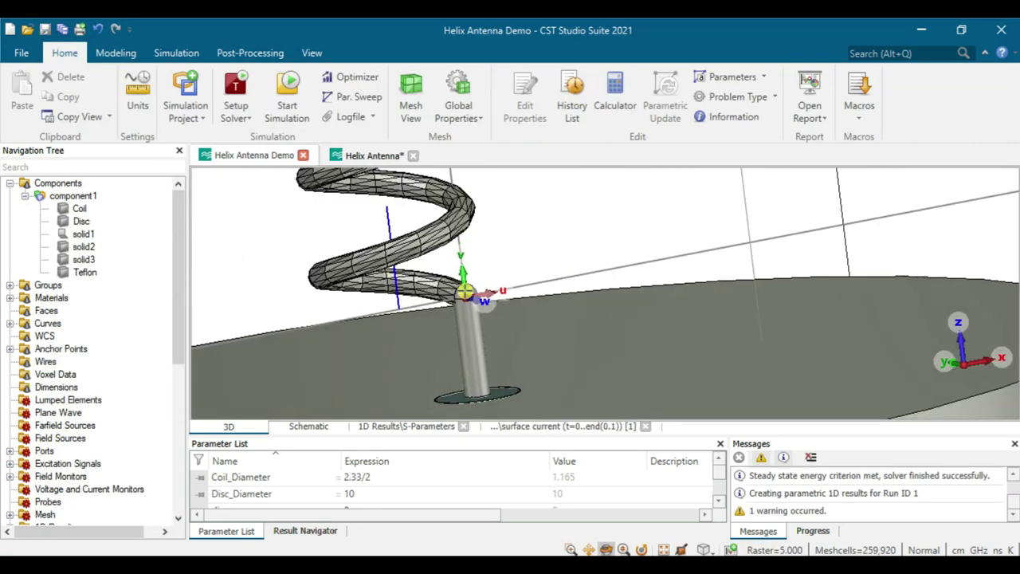
scroll(479, 314, up, 3)
click(464, 299)
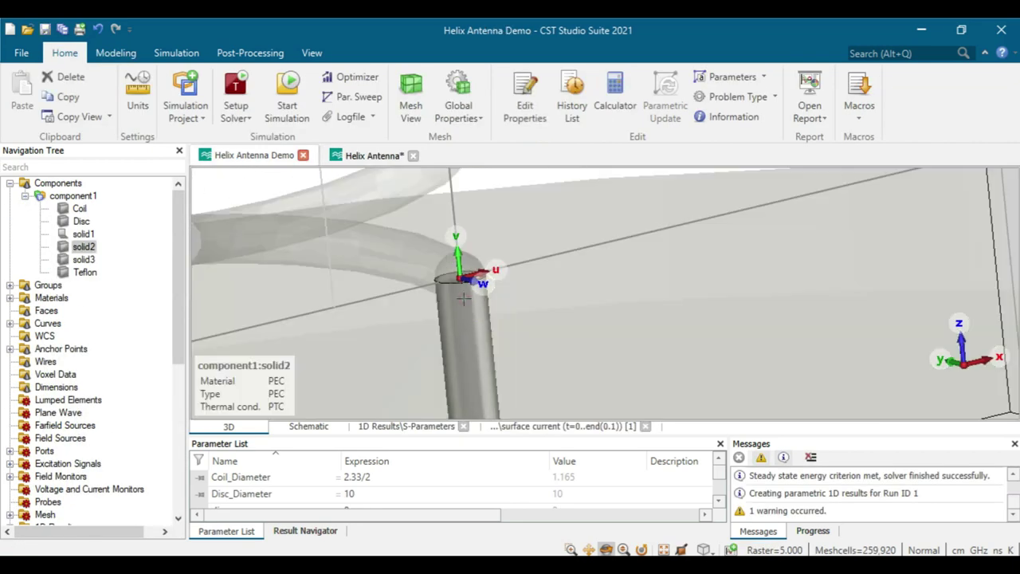
click(350, 159)
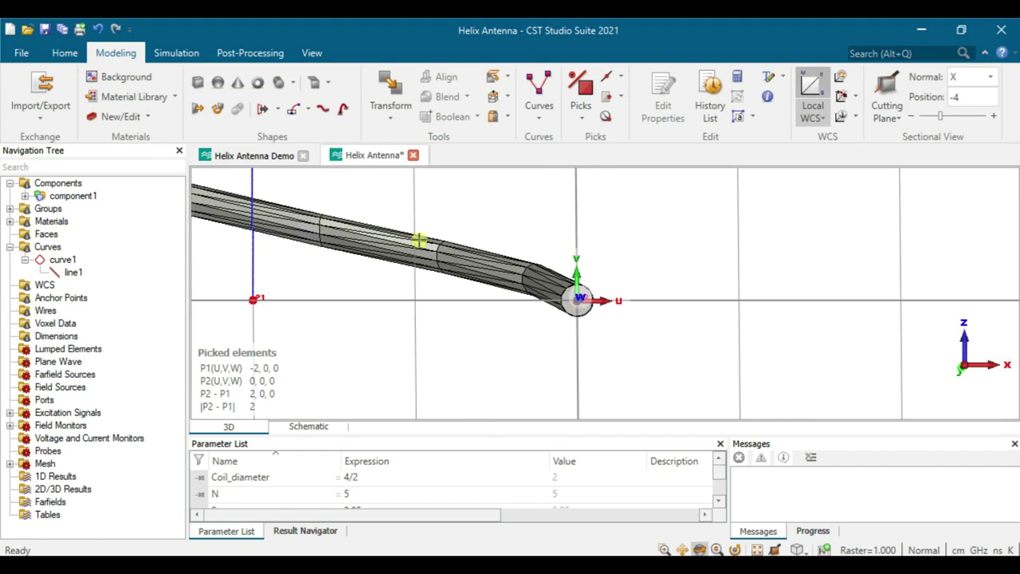
- Set up a PEC cylinder named Feed with orientation V, outer radius 0 and Ucenter 0
click(278, 83)
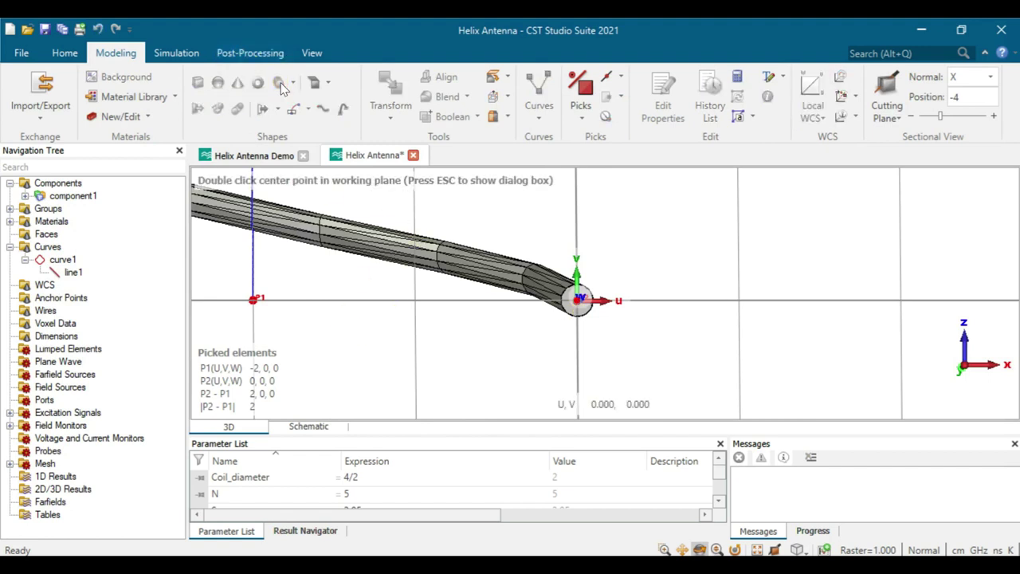
key(Escape)
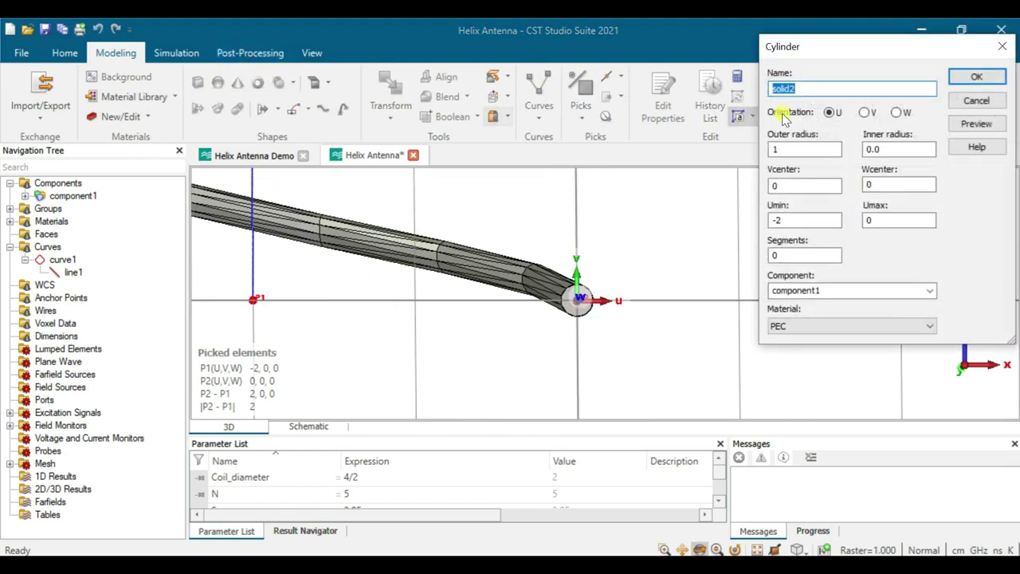
click(868, 112)
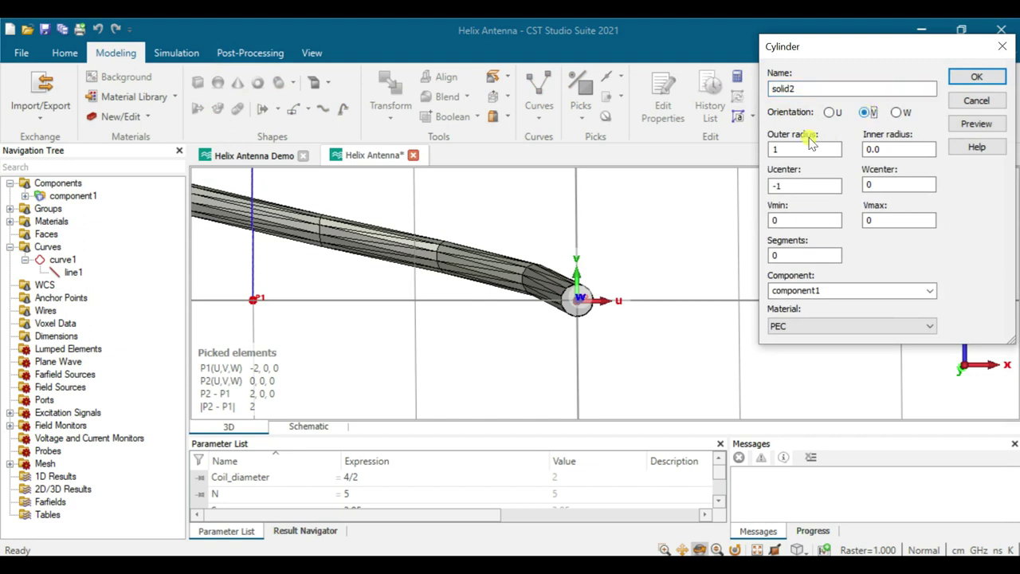
double_click(770, 151)
text(0)
key(Tab)
text(0)
double_click(783, 89)
text(Feed)
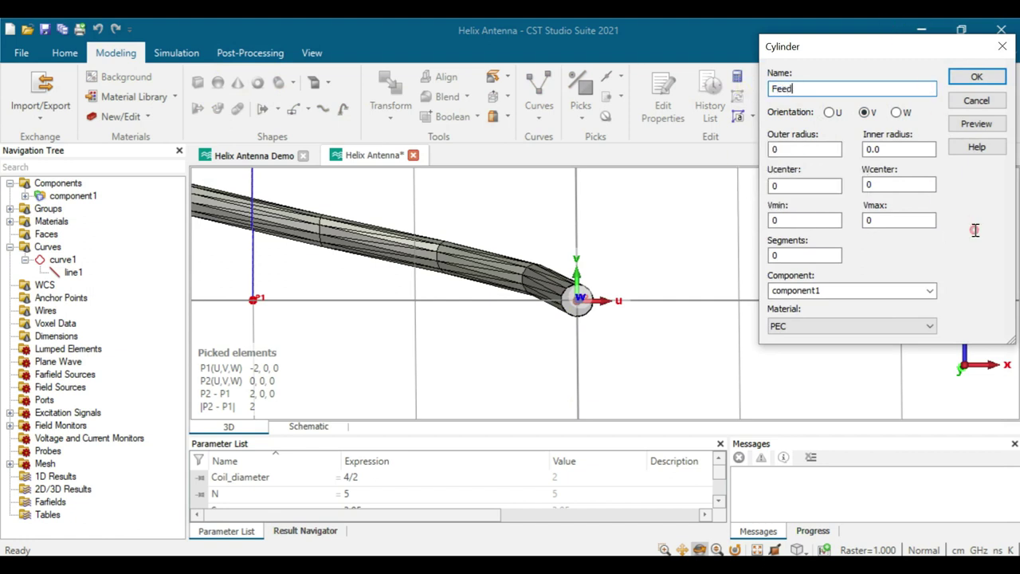
- Set the Feed cylinder's Vmax to -S and outer radius to Wire_diameter, preview it and create the solid
double_click(885, 220)
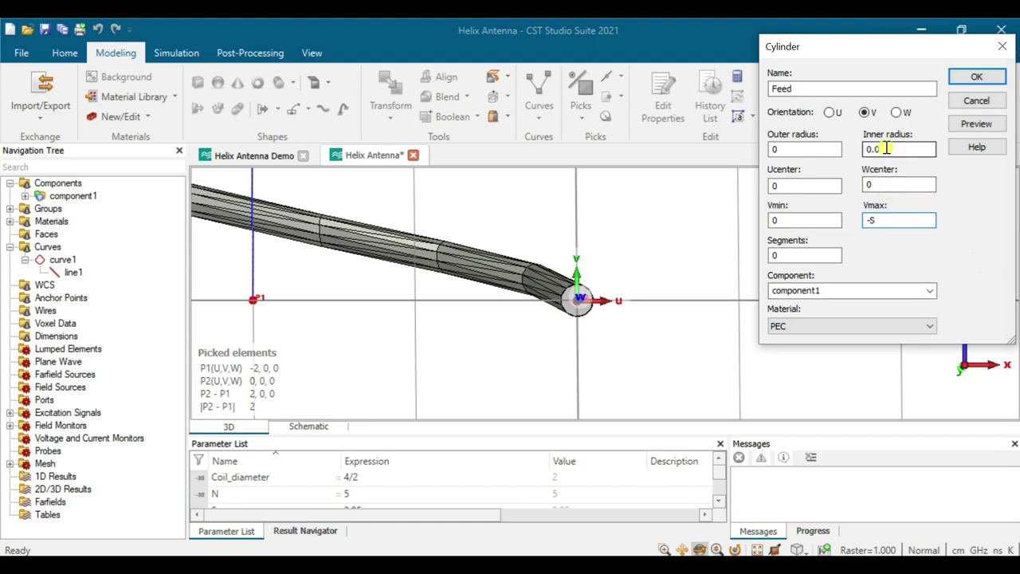
drag(884, 149, 849, 150)
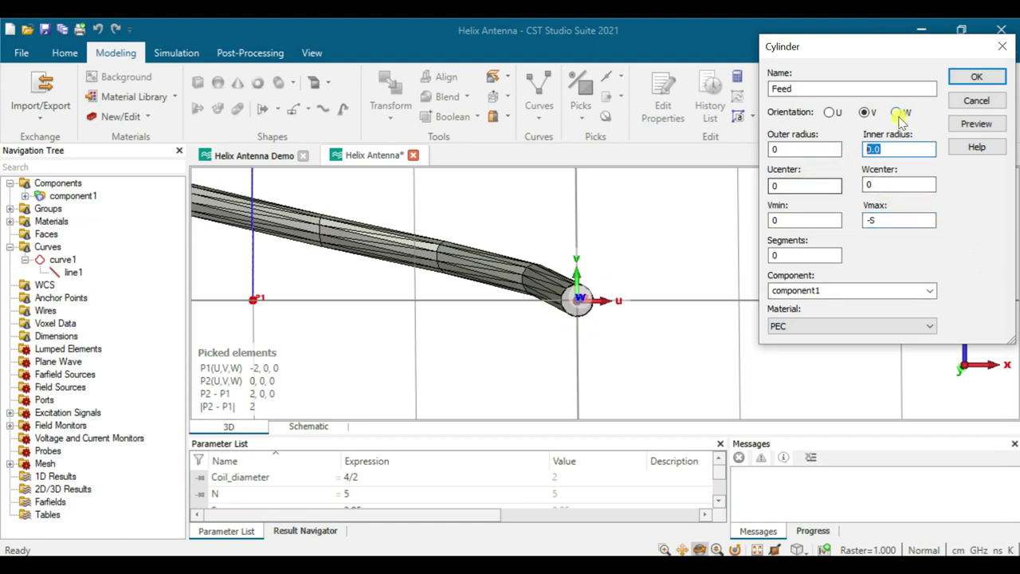
click(803, 150)
drag(802, 150, 669, 154)
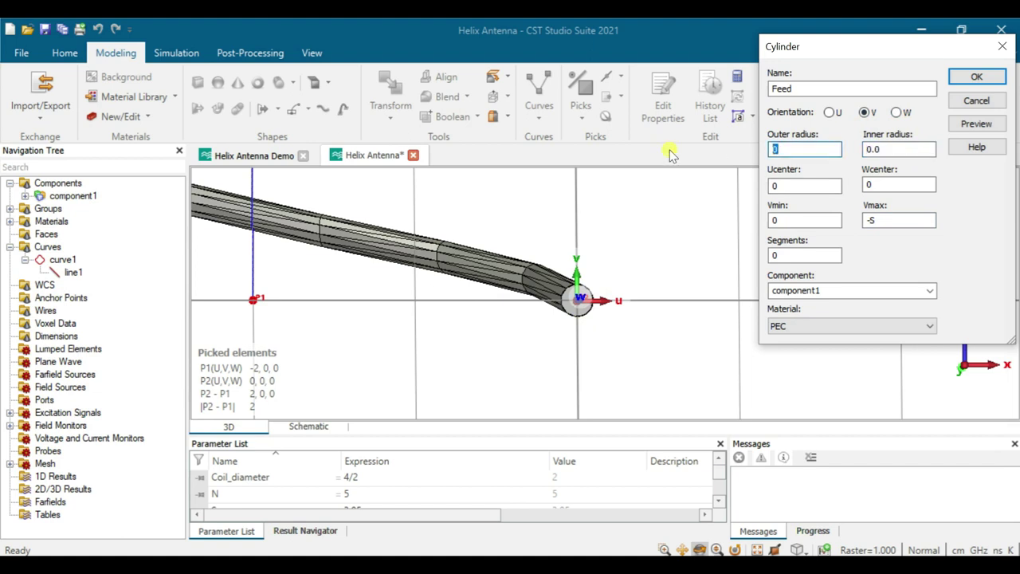
text(Wire_diameter)
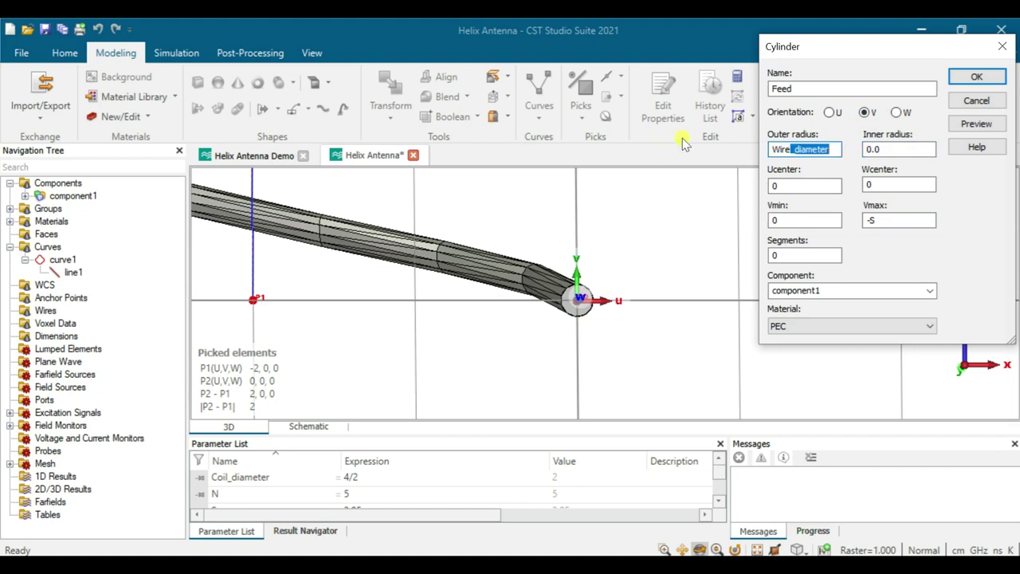
click(979, 125)
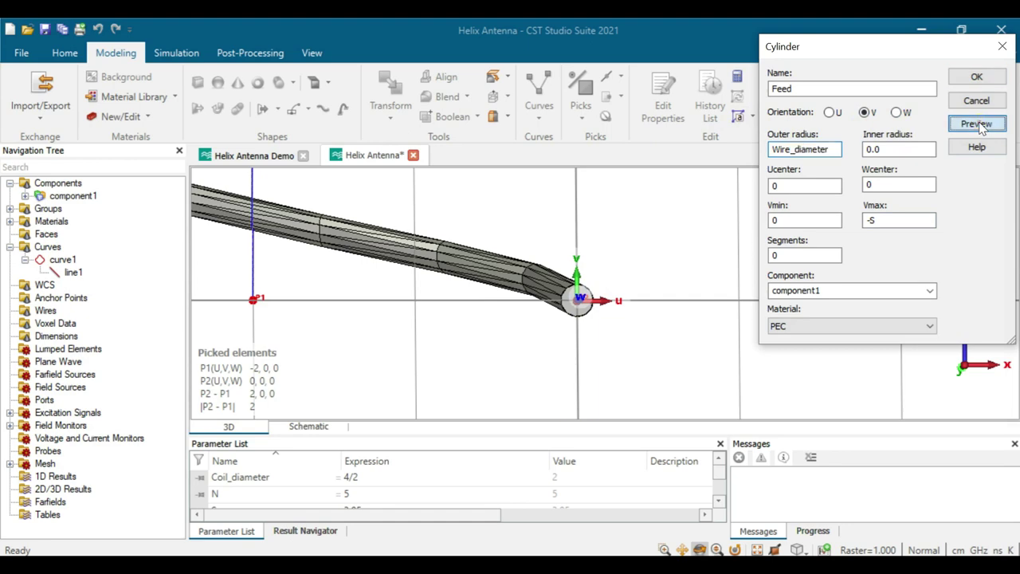
mouse_move(541, 323)
mouse_down()
mouse_move(558, 343)
mouse_move(519, 392)
mouse_move(595, 373)
mouse_move(521, 284)
mouse_move(549, 316)
mouse_up()
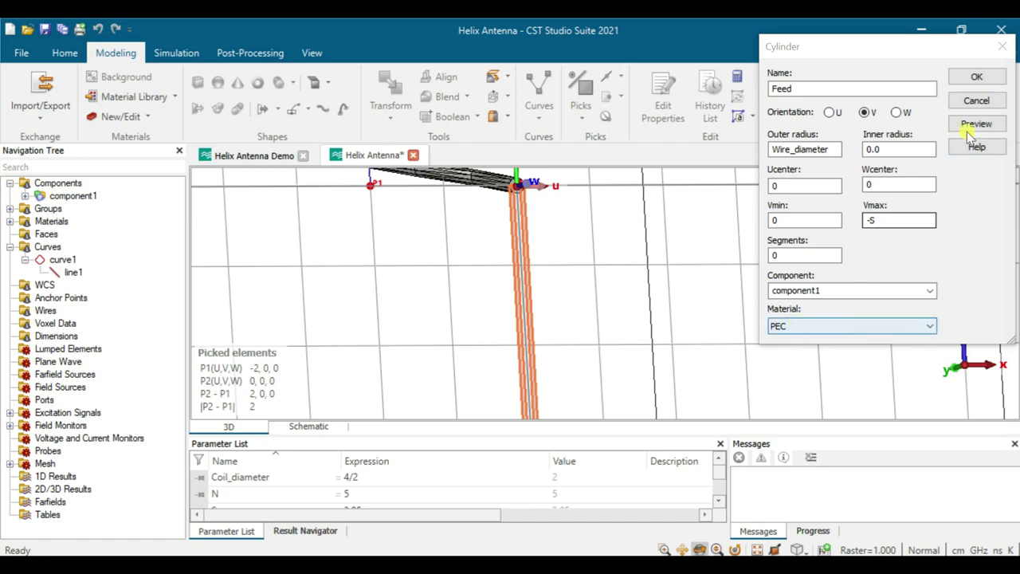
click(979, 77)
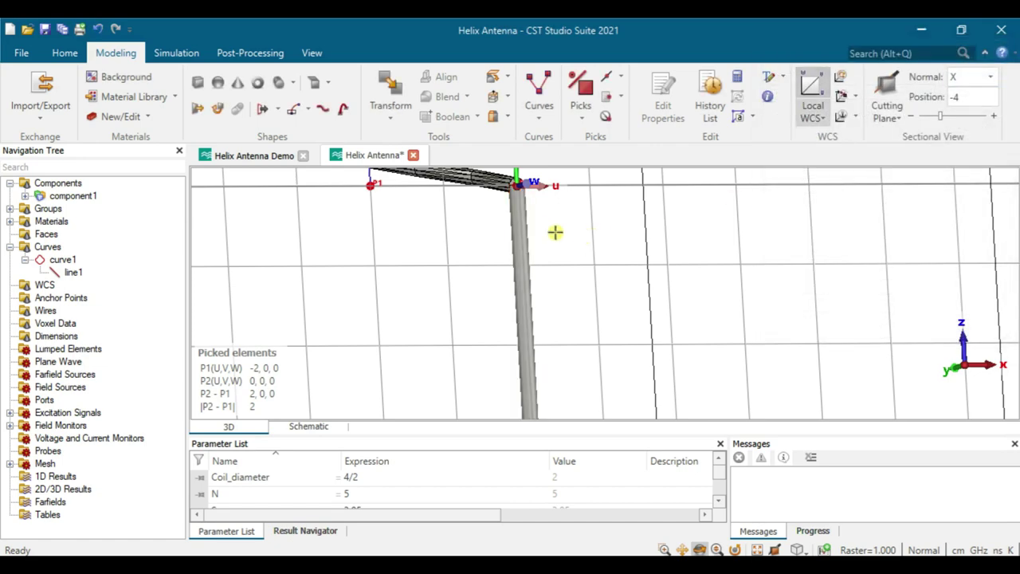
- Examine the coil-to-feed joint, compare it with sphere solid3 in the Helix Antenna Demo project, and return to the Helix Antenna project
scroll(561, 247, up, 3)
scroll(522, 247, up, 5)
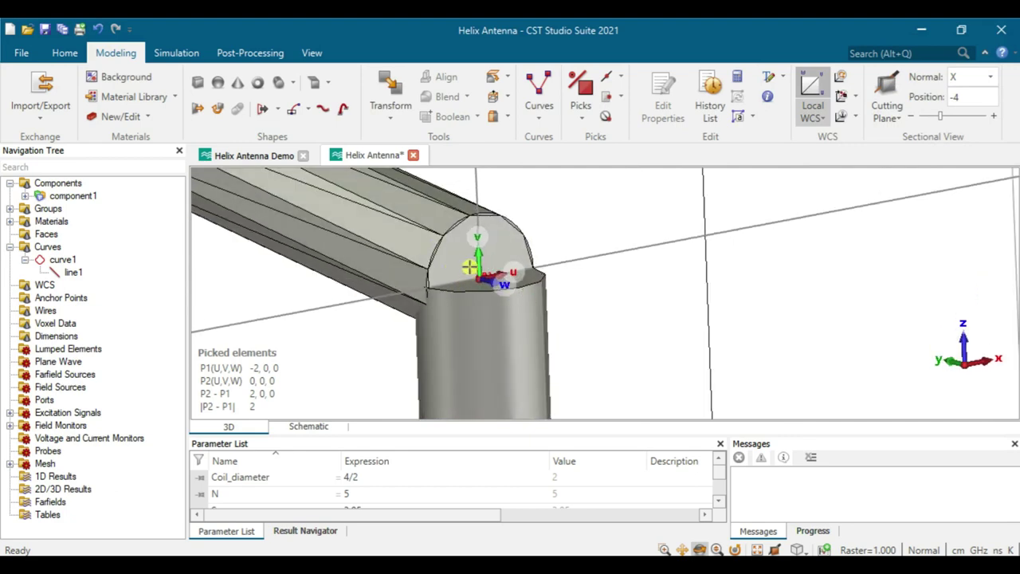
click(253, 156)
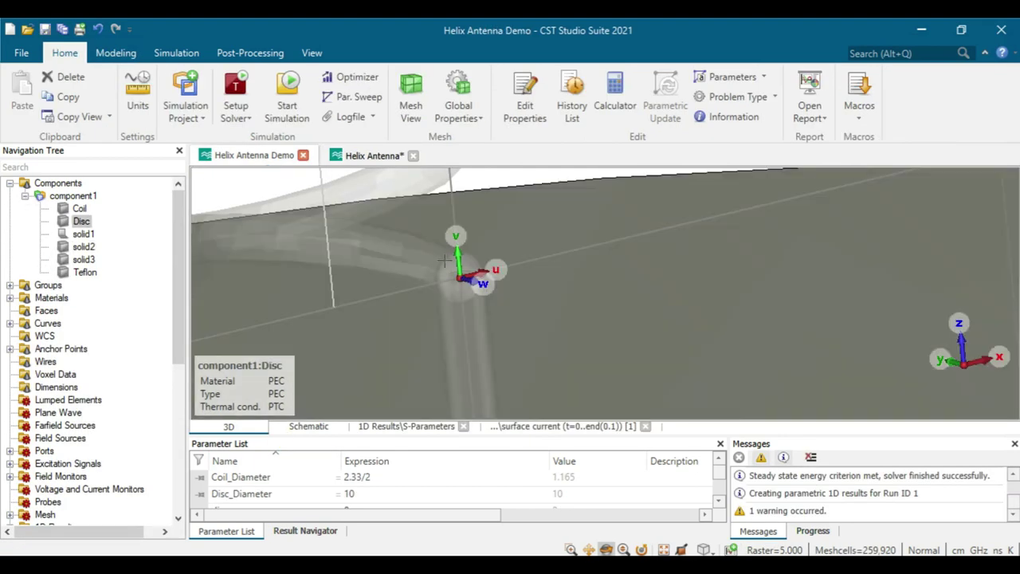
click(445, 260)
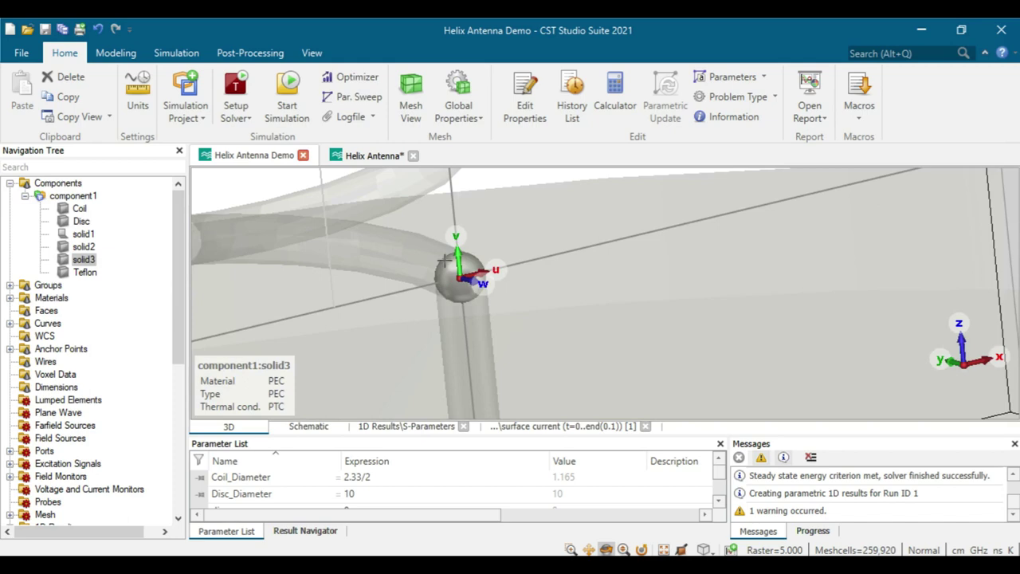
scroll(543, 230, down, 3)
scroll(510, 255, up, 10)
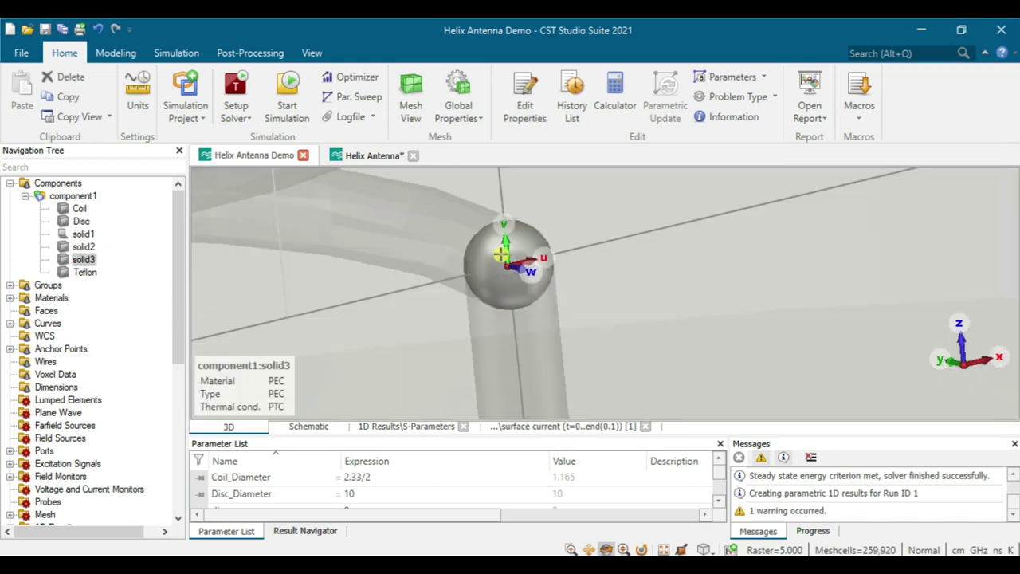
click(365, 156)
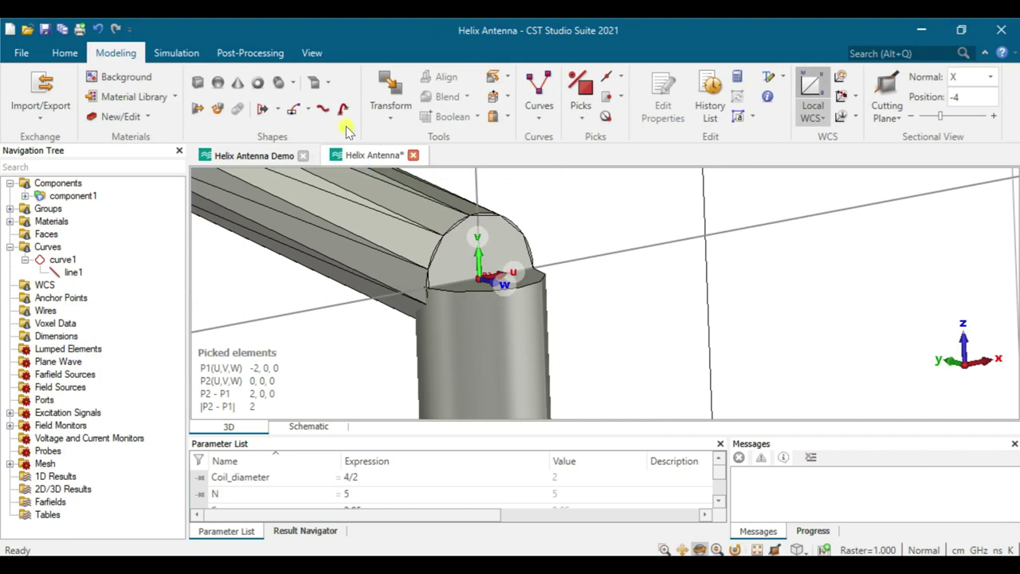
- Set up a sphere named Soldering with orientation W and center radius wire_diameter
click(219, 83)
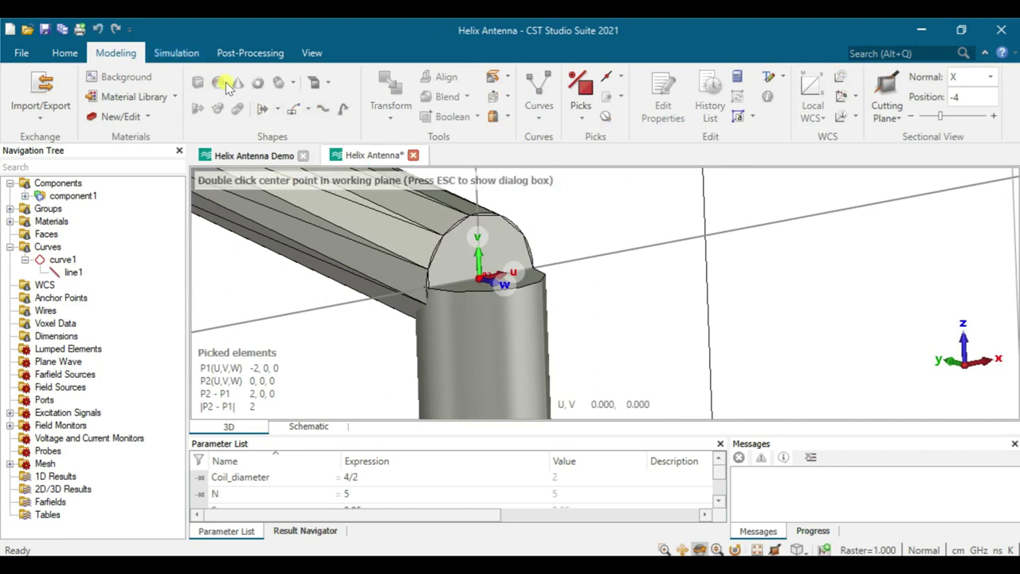
key(Escape)
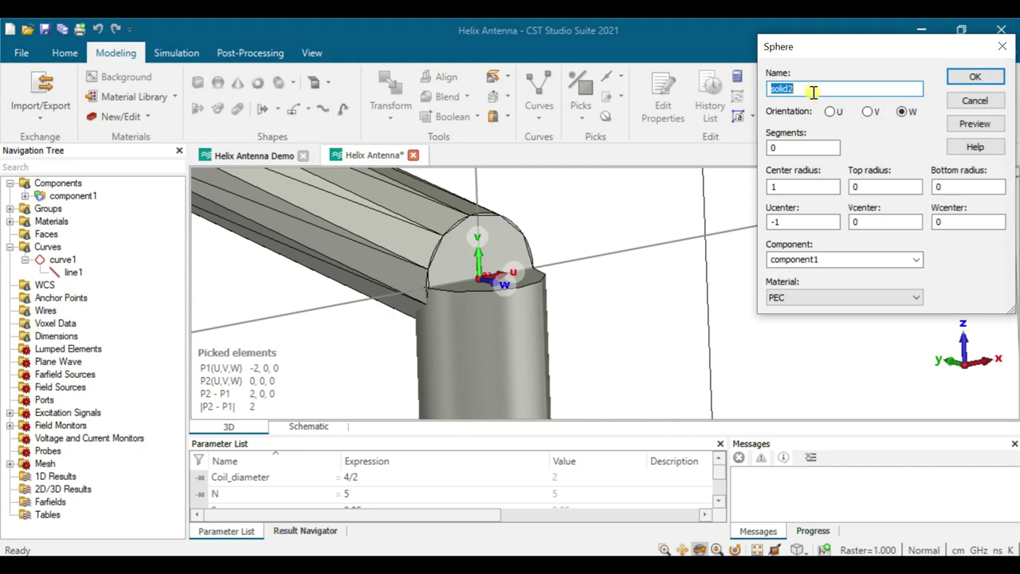
text(Sol)
key(Tab)
key(Tab)
key(Tab)
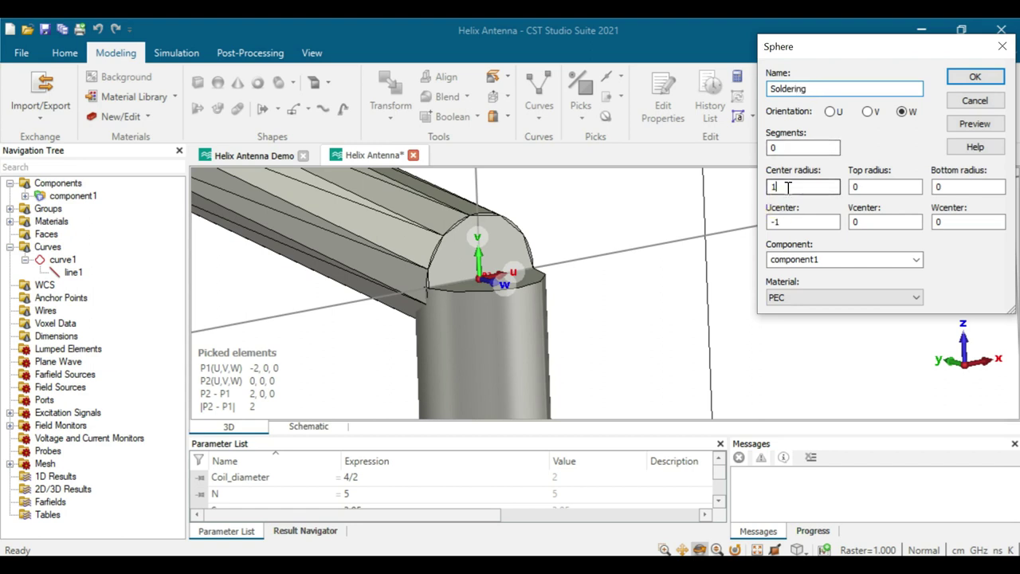
text(wire_diameter)
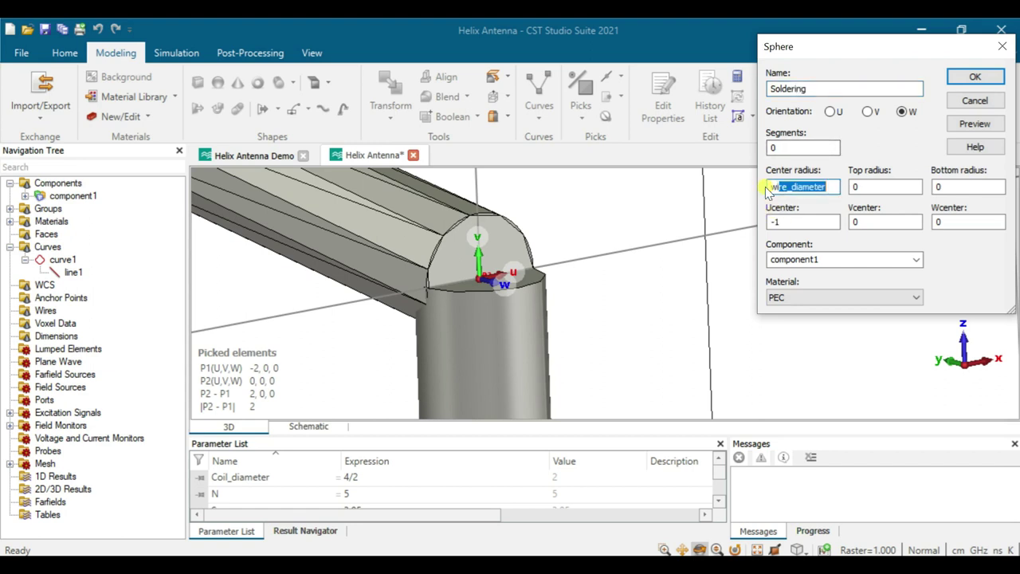
- Set the Soldering sphere's Ucenter to 0, preview it and create it in PEC at the joint between coil and feed
key(Tab)
text(0)
click(975, 124)
drag(534, 297, 568, 298)
click(975, 77)
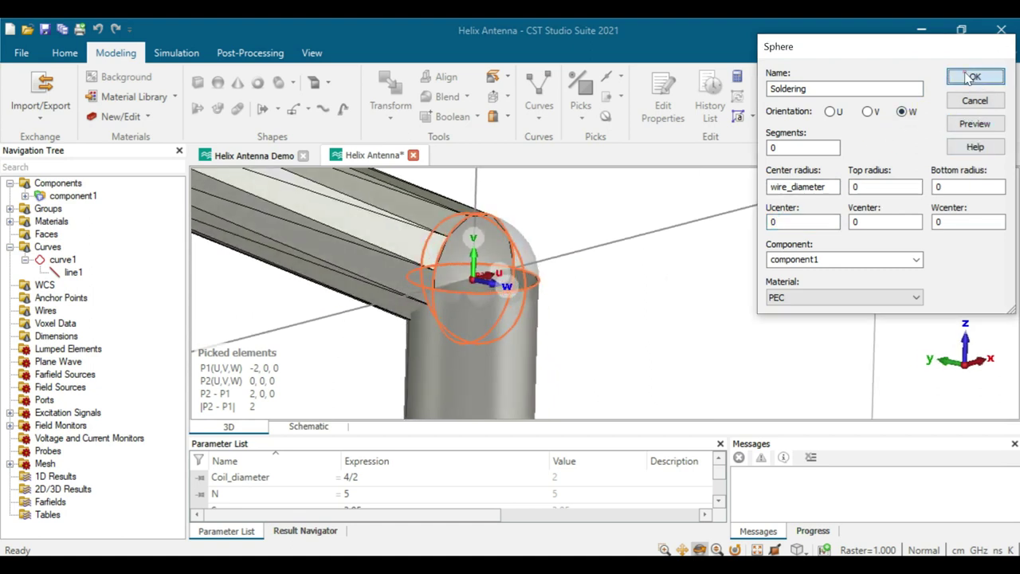
drag(587, 307, 629, 310)
scroll(638, 295, down, 5)
scroll(701, 307, up, 5)
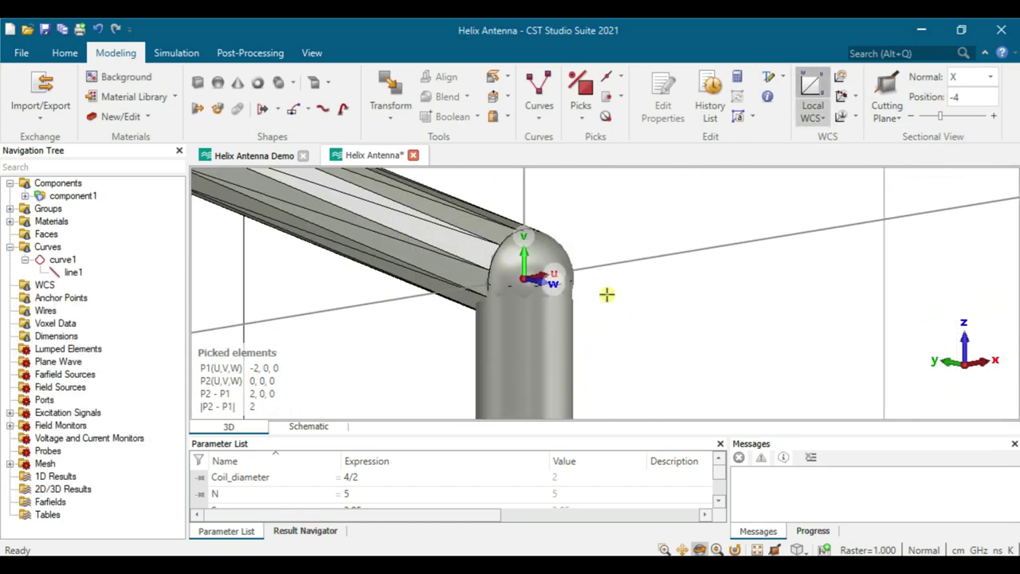
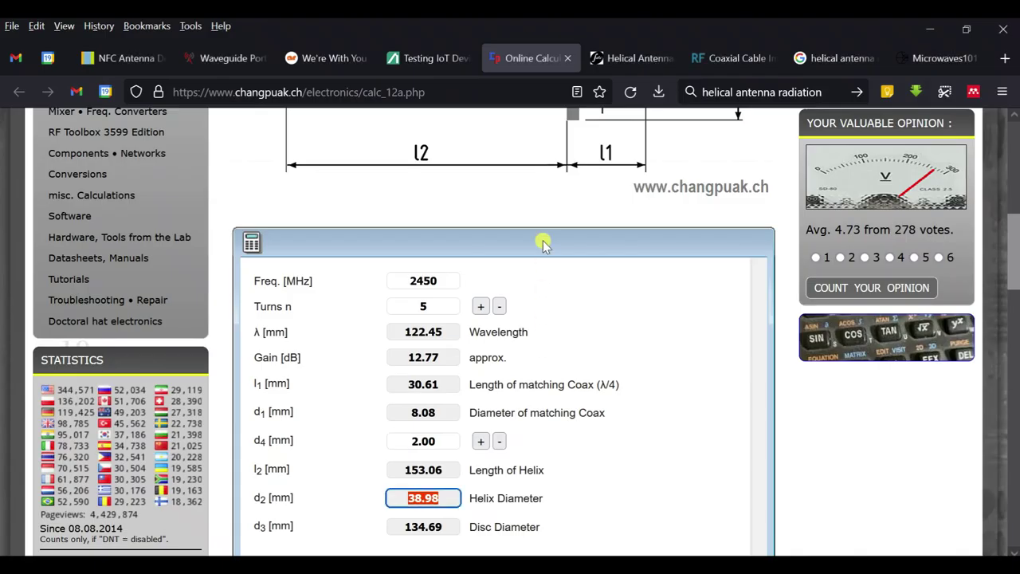
- Check the matching coax section in the changpuak.ch helix antenna diagram, and return to the Helix Antenna project in CST Studio Suite
scroll(566, 287, up, 7)
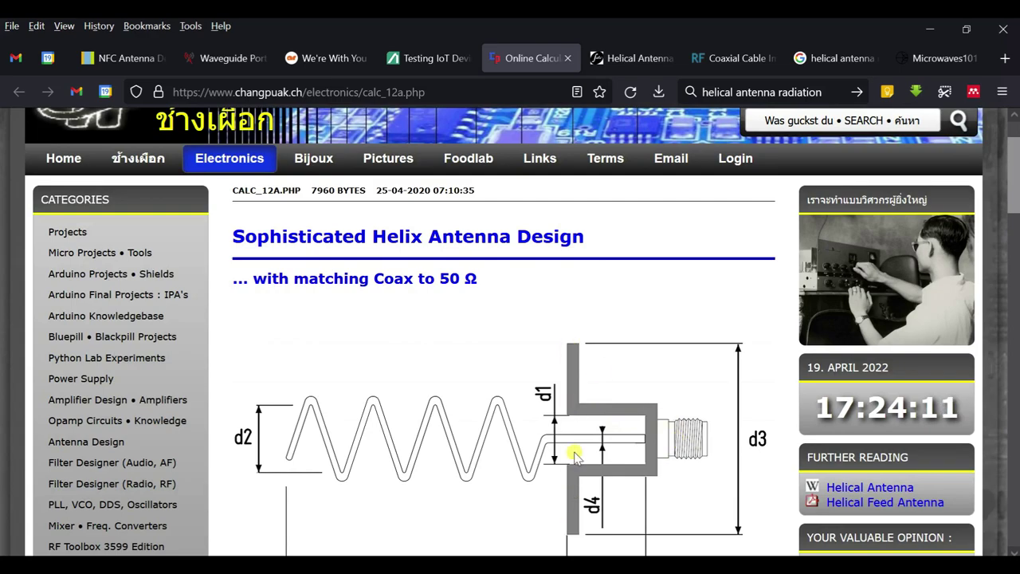
key(alt+Tab)
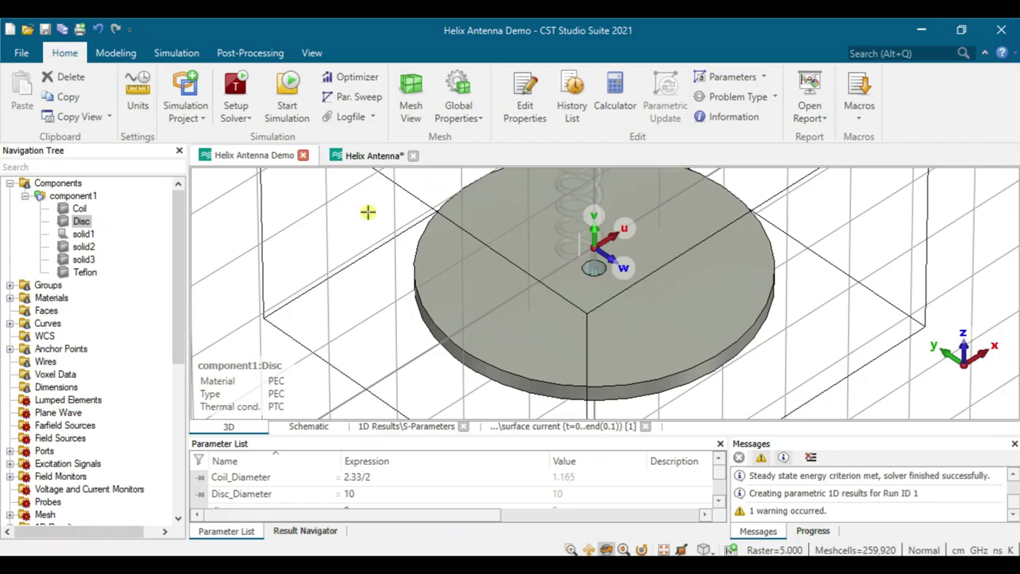
click(355, 159)
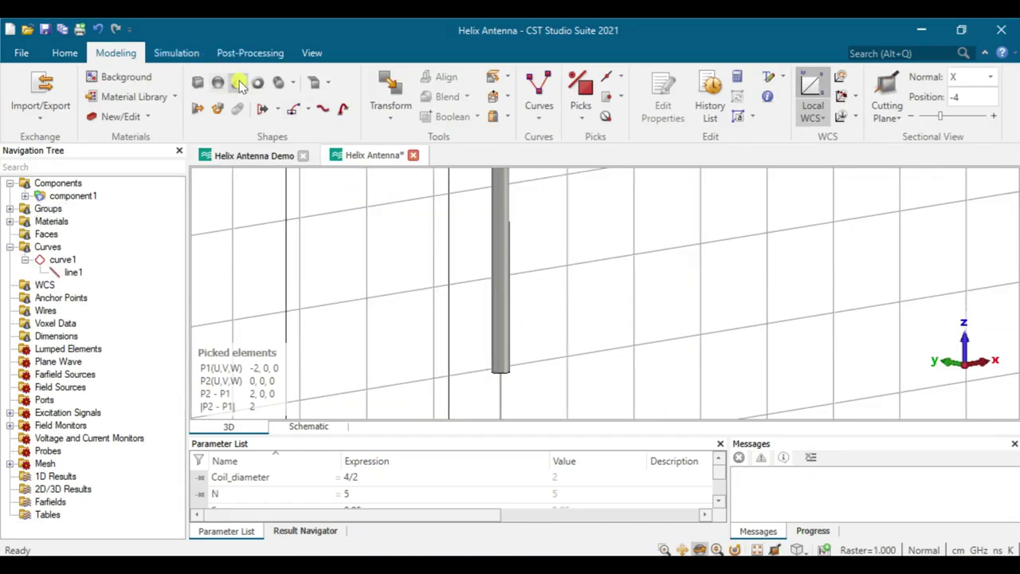
- Set up a cylinder named Teflon with orientation V, outer radius Teflon_Diameter, Ucenter 0, Vmin -S and Vmax -S-SMA_pin
click(278, 82)
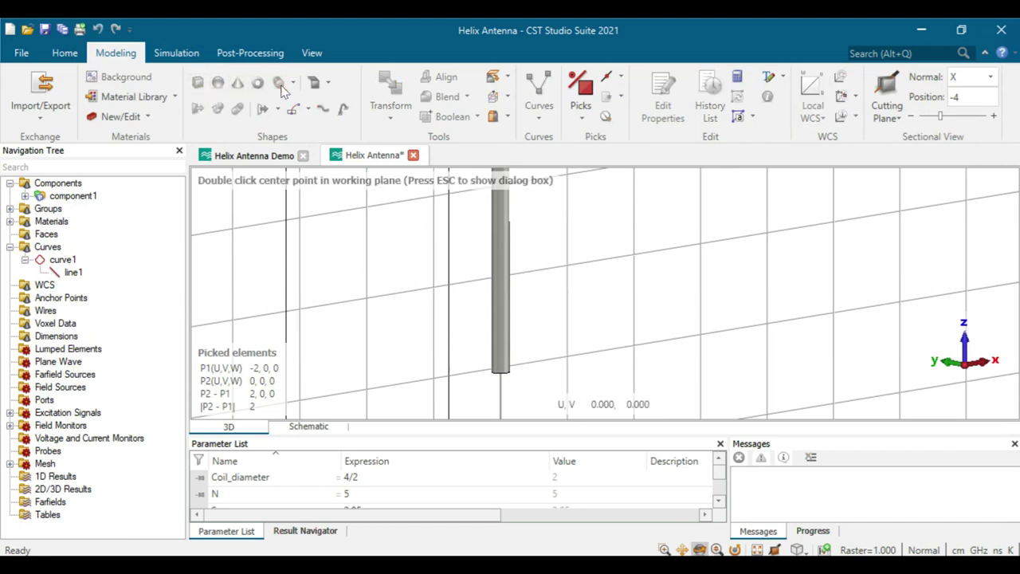
key(Escape)
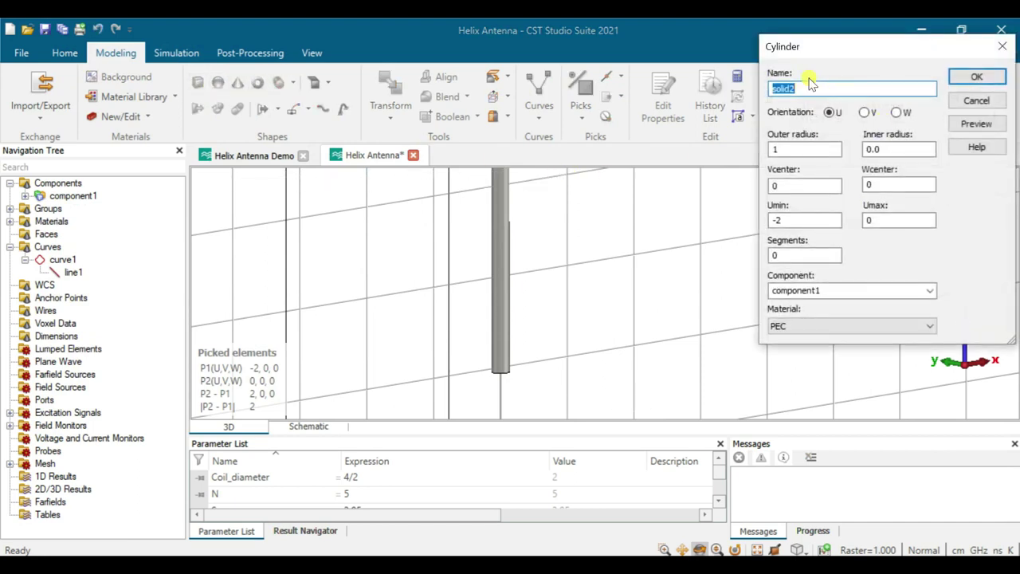
text(Teflon)
key(Tab)
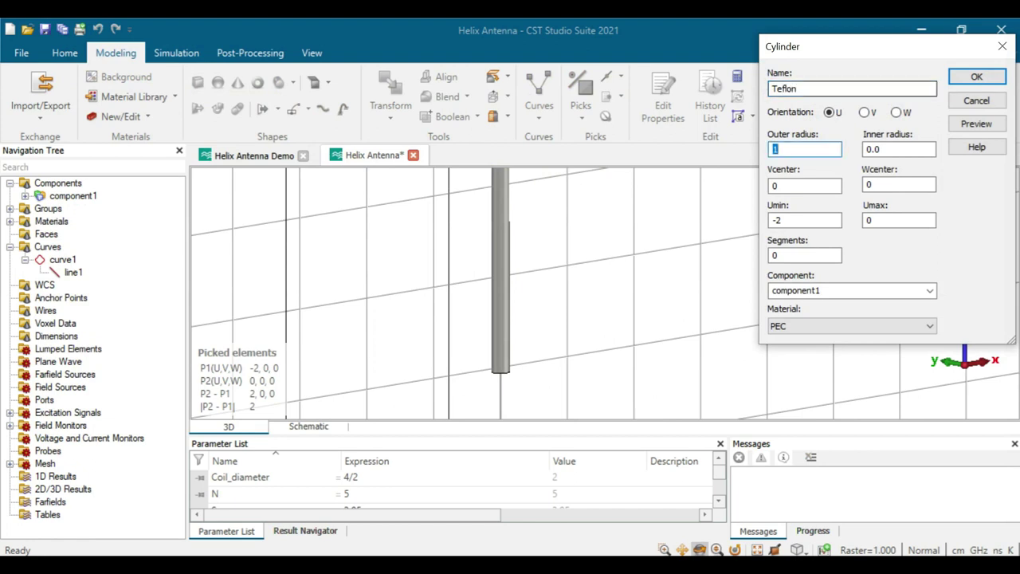
click(865, 113)
click(774, 149)
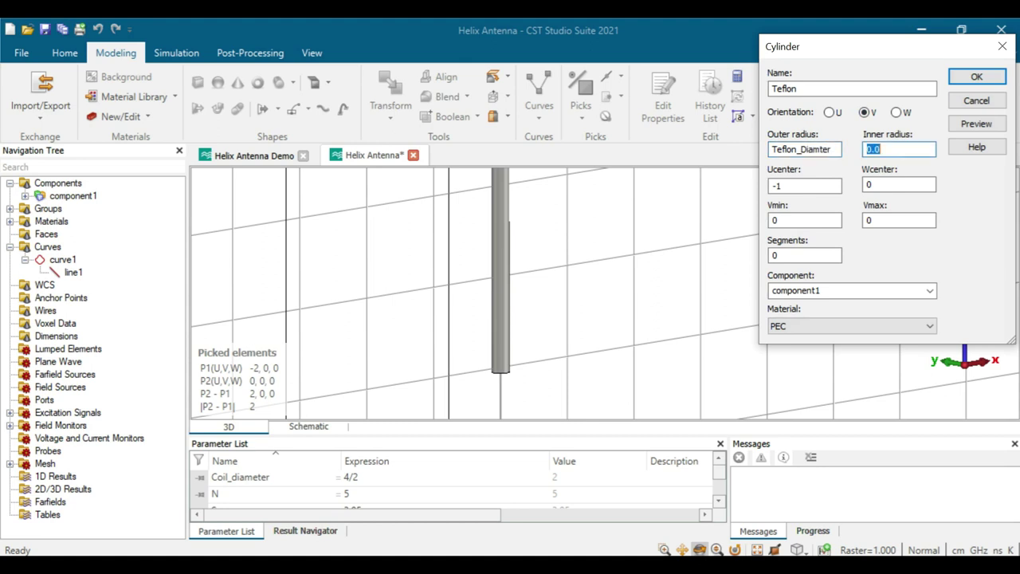
key(Tab)
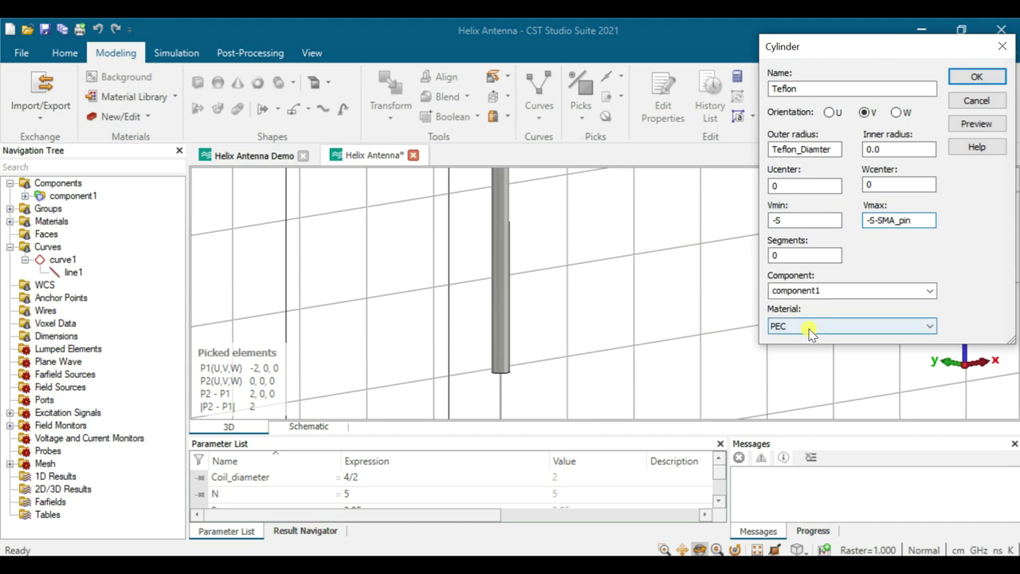
click(826, 149)
text(e)
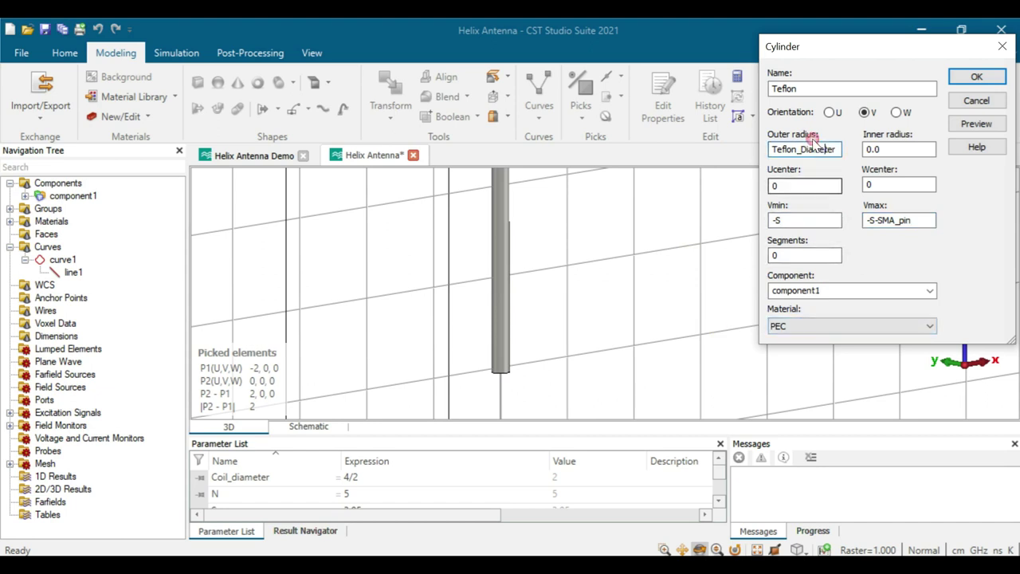
- Define a new Normal material named Teflon with epsilon 2.1 for the Teflon cylinder
click(833, 331)
click(835, 338)
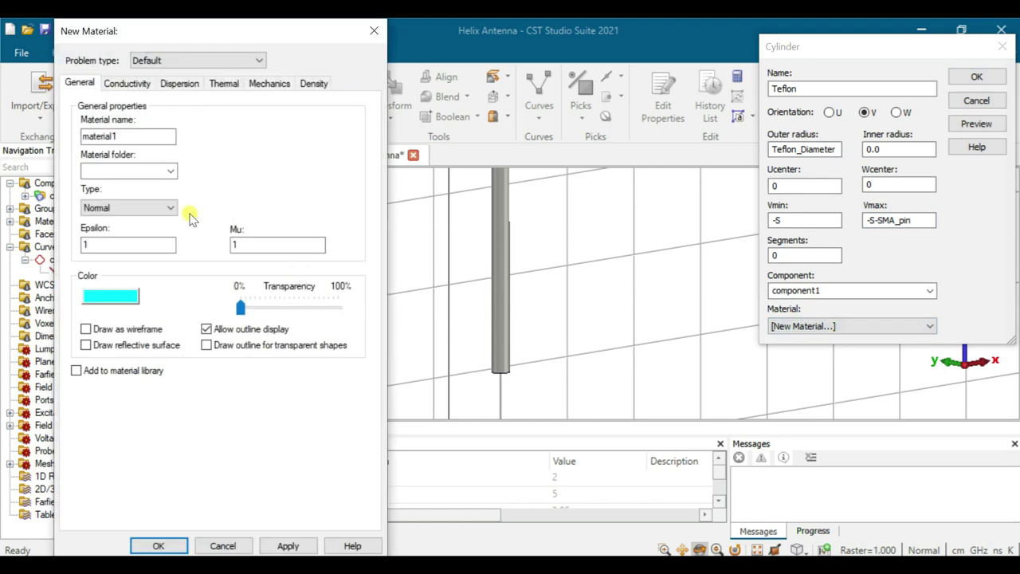
drag(142, 136, 8, 128)
text(Teflon)
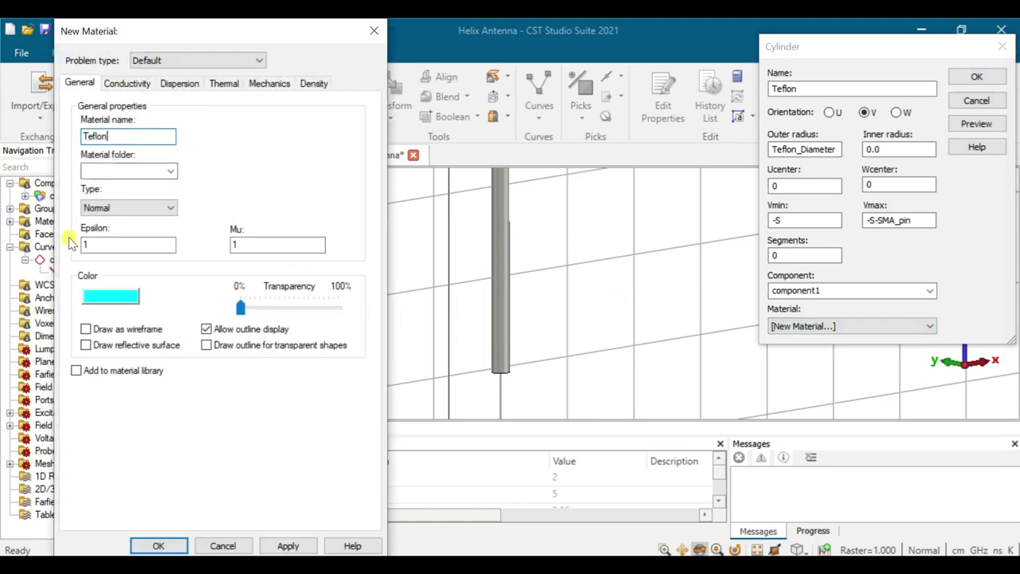
drag(99, 245, 44, 239)
text(2.1)
click(289, 546)
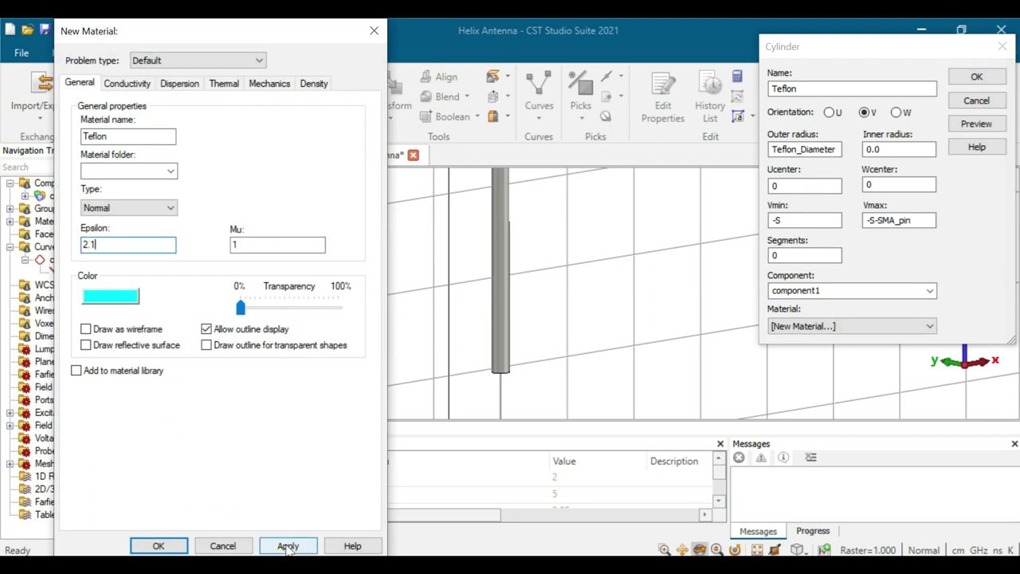
click(160, 546)
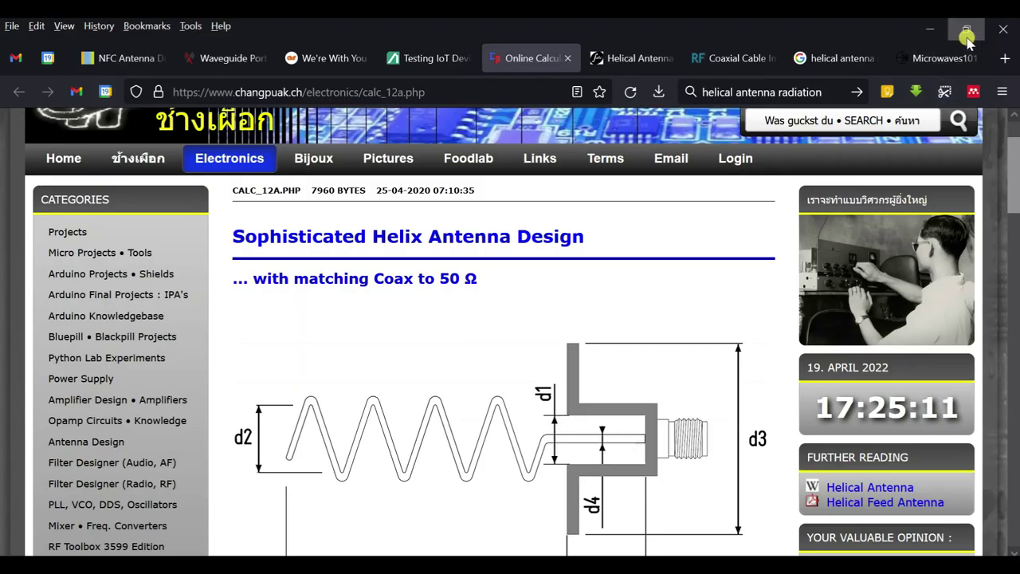
- Look up the outer diameter D in everythingRF's coaxial cable impedance calculator in the browser and enlarge its cable diagram
click(737, 57)
scroll(255, 208, up, 2)
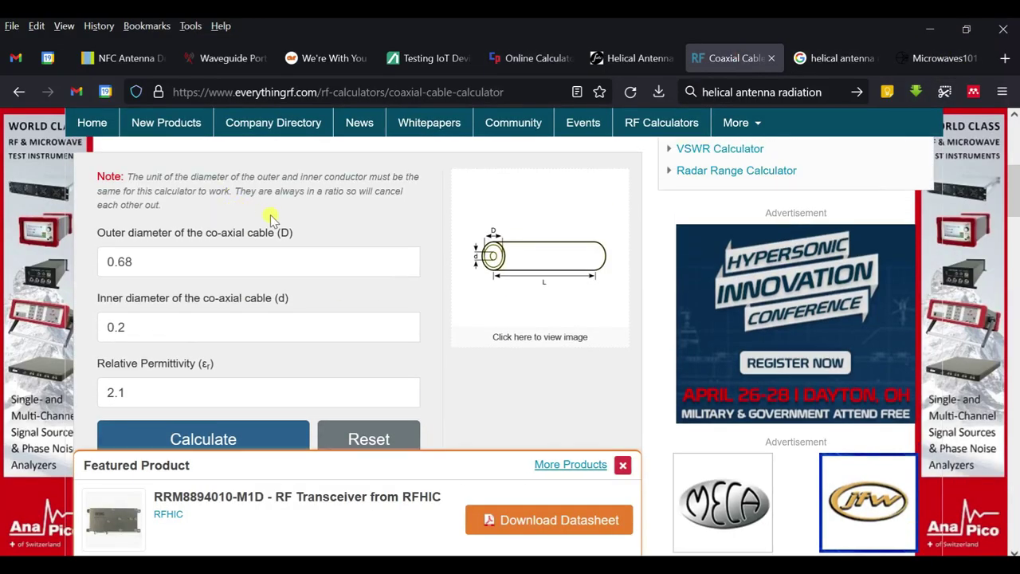
click(177, 269)
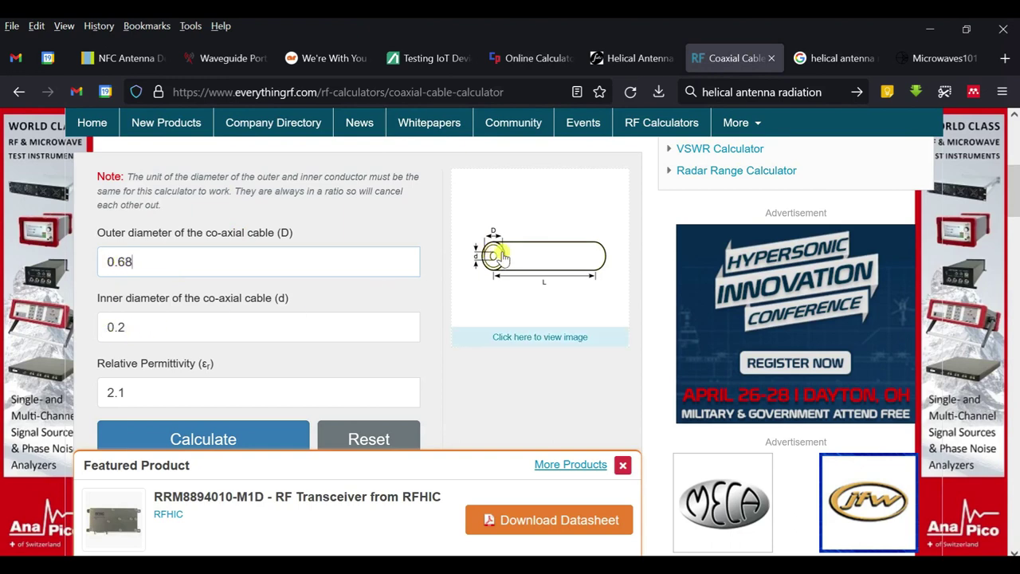
click(515, 343)
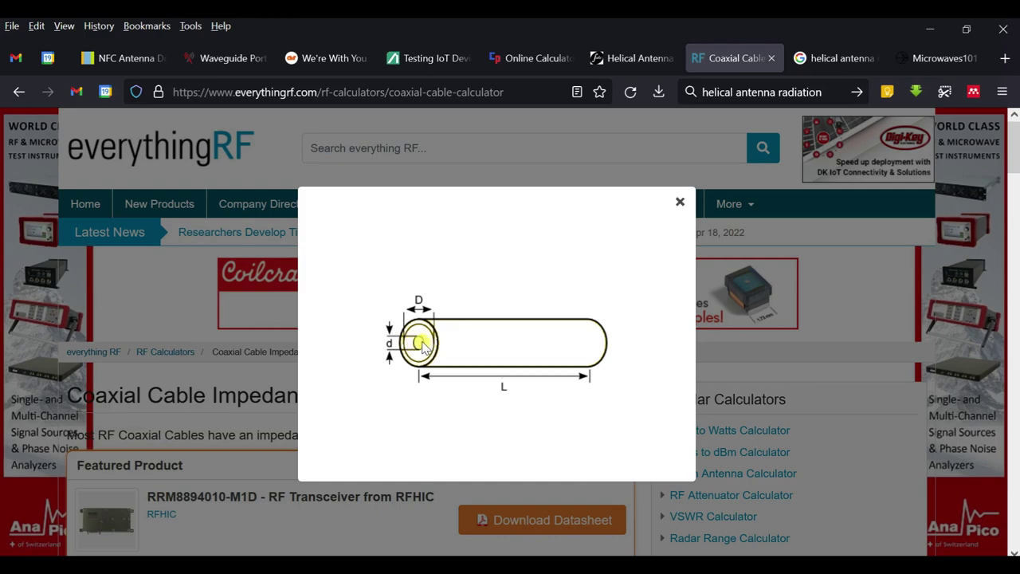
- Calculate the coaxial cable impedance on everythingRF for outer diameter 0.68, inner diameter 0.2 and relative permittivity 2.1
key(alt+Tab)
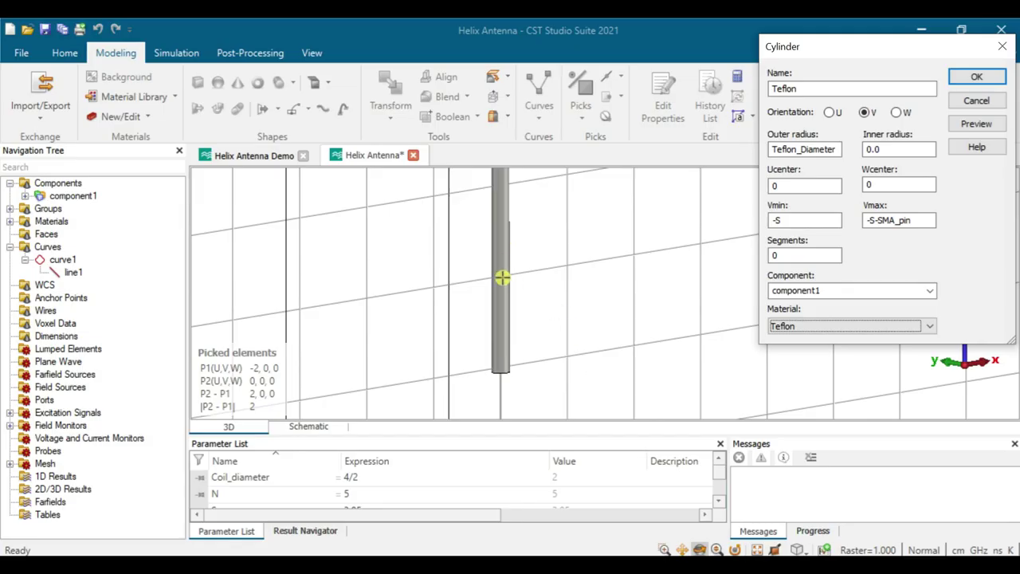
key(alt+Tab)
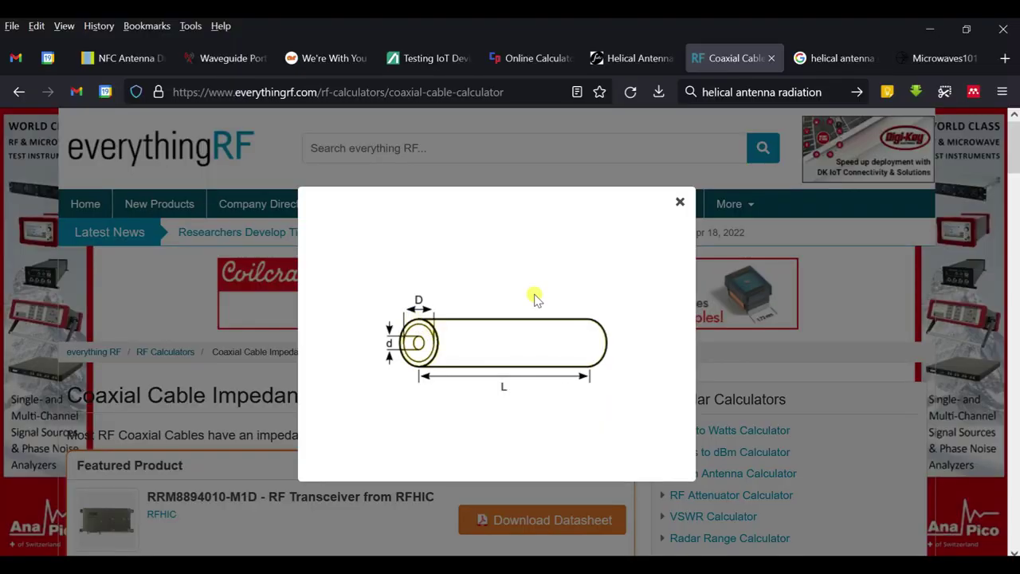
click(680, 201)
scroll(233, 295, down, 5)
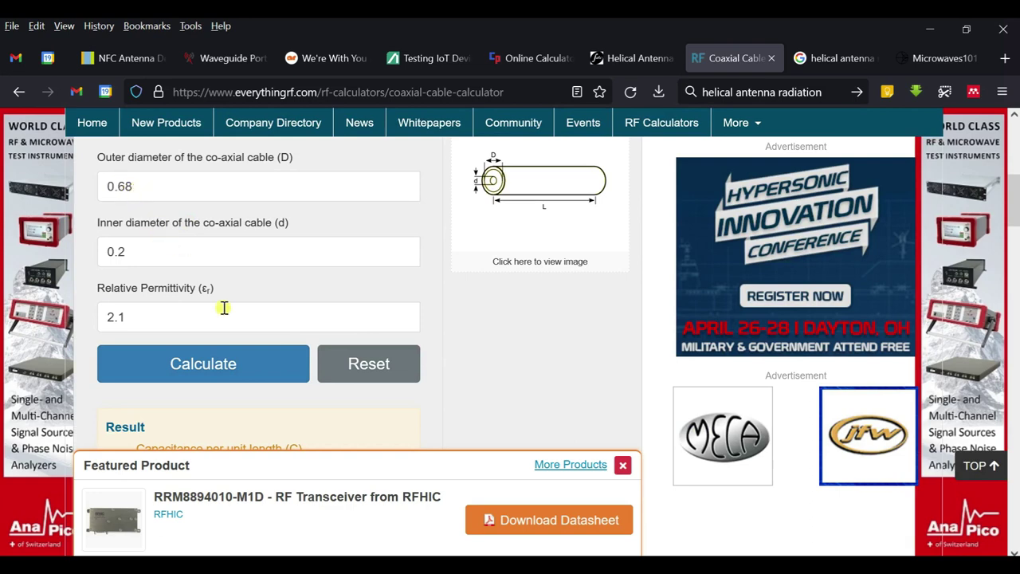
click(260, 365)
scroll(144, 187, down, 3)
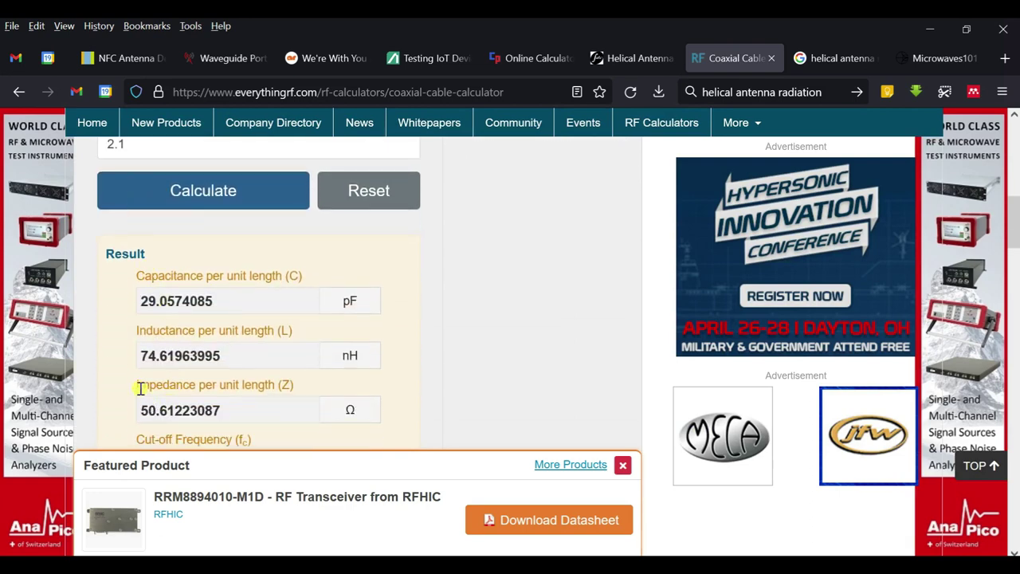
drag(140, 388, 193, 397)
scroll(163, 410, up, 5)
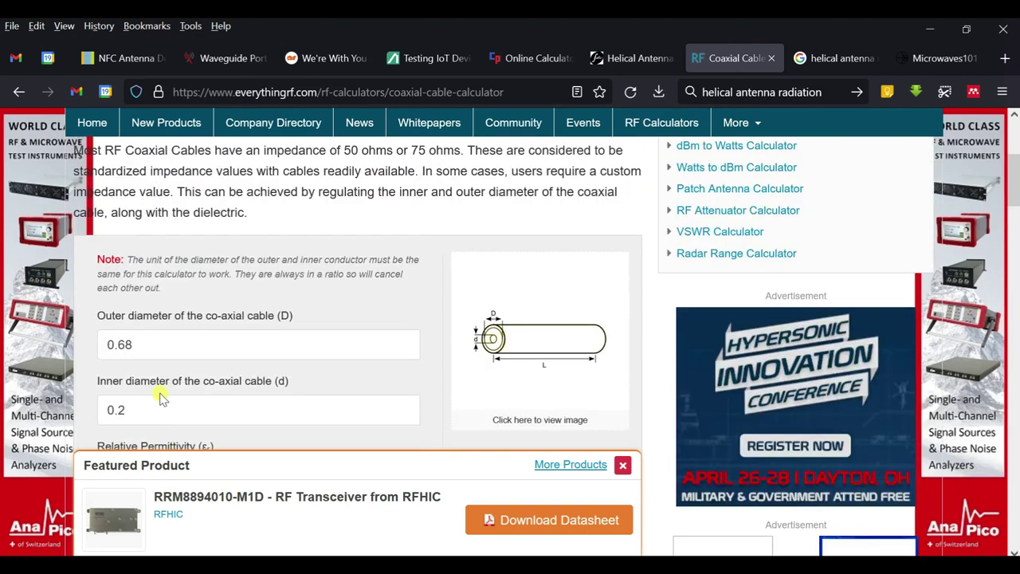
- Recalculate the cable impedance with a different outer diameter to compare its effect
drag(132, 344, 106, 344)
text(-2)
key(BackSpace)
key(BackSpace)
text(0)
scroll(155, 278, down, 3)
click(155, 275)
scroll(158, 271, down, 1)
scroll(171, 384, down, 1)
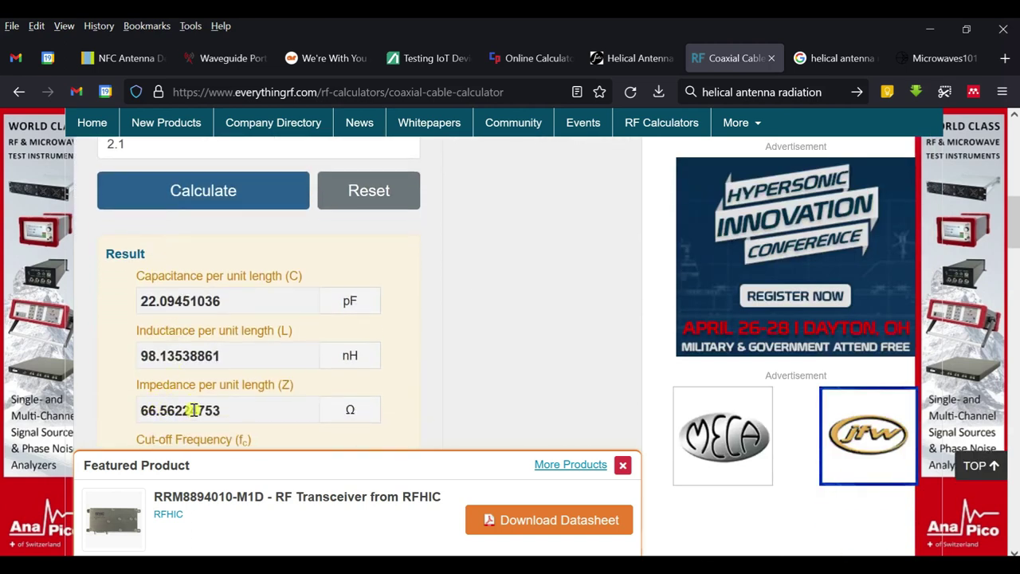
- Restore the outer diameter D to 0.68, keeping permittivity 2.1, and recalculate the cable impedance
scroll(163, 267, up, 2)
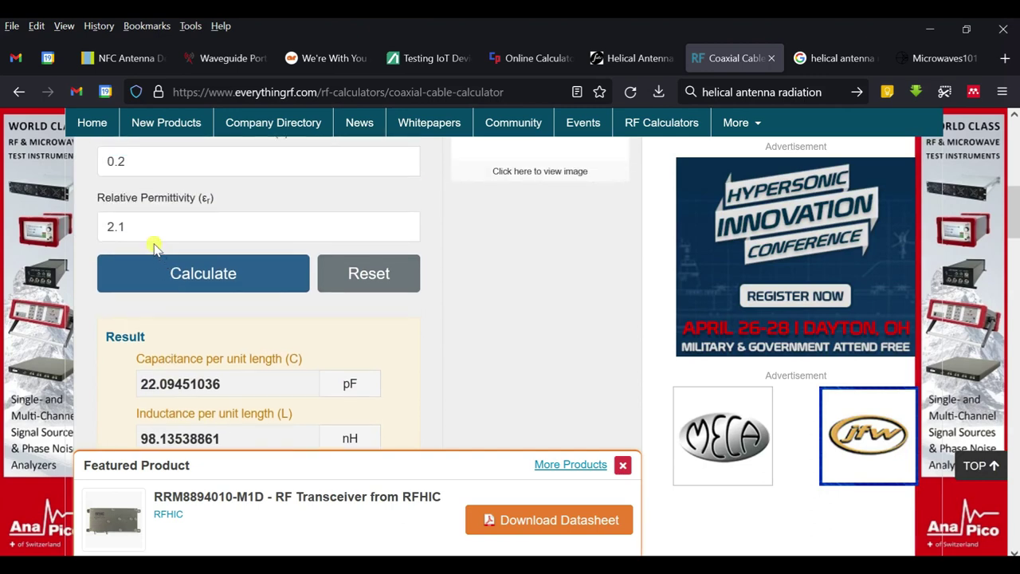
drag(134, 228, 98, 226)
text(42)
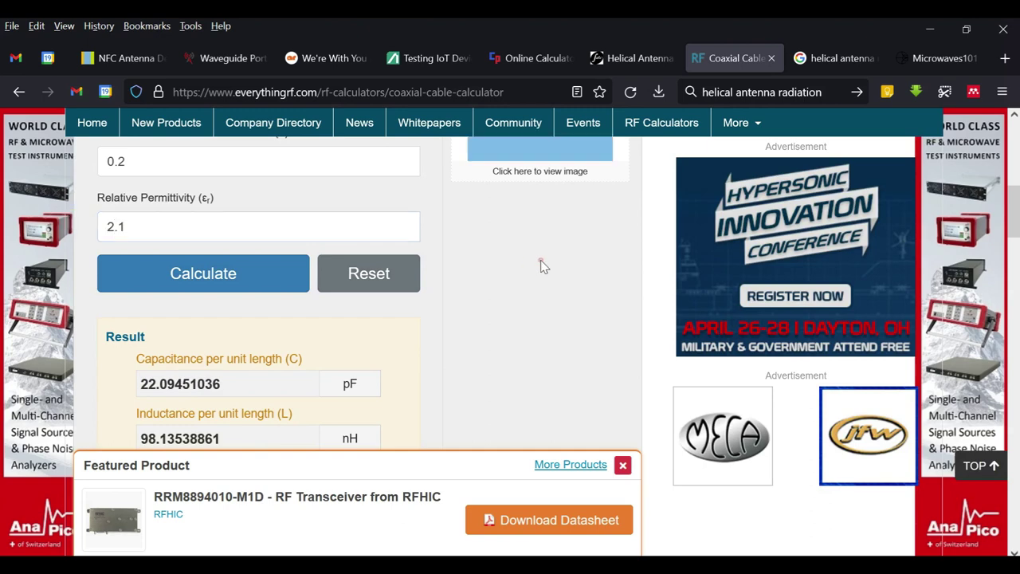
scroll(539, 266, up, 2)
drag(113, 177, 69, 173)
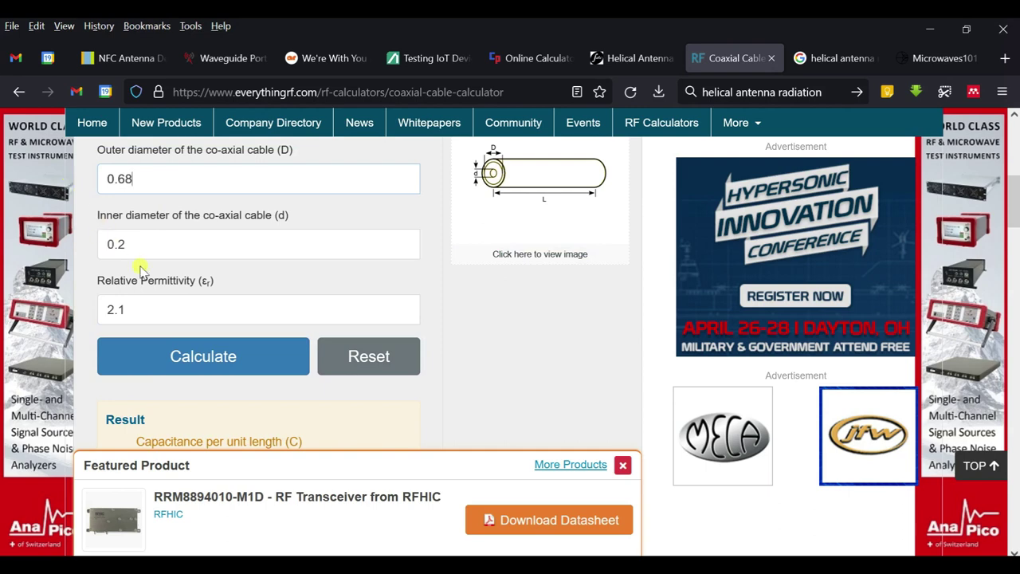
click(175, 358)
scroll(176, 357, down, 4)
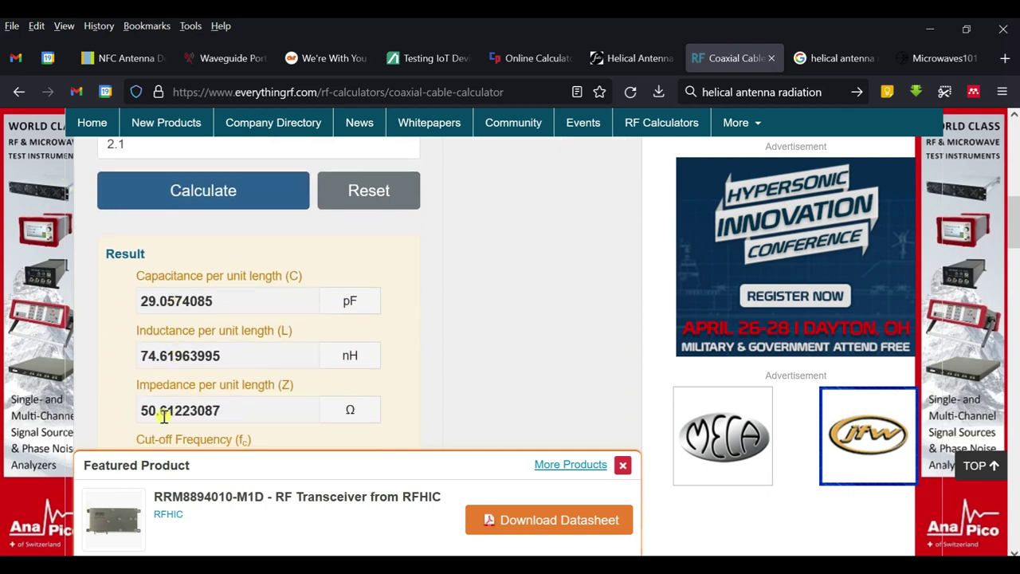
- Back in CST Studio Suite, preview the Teflon cylinder, defining Teflon_Diameter from the calculator's outer diameter and SMA_pin as 1
key(alt+Tab)
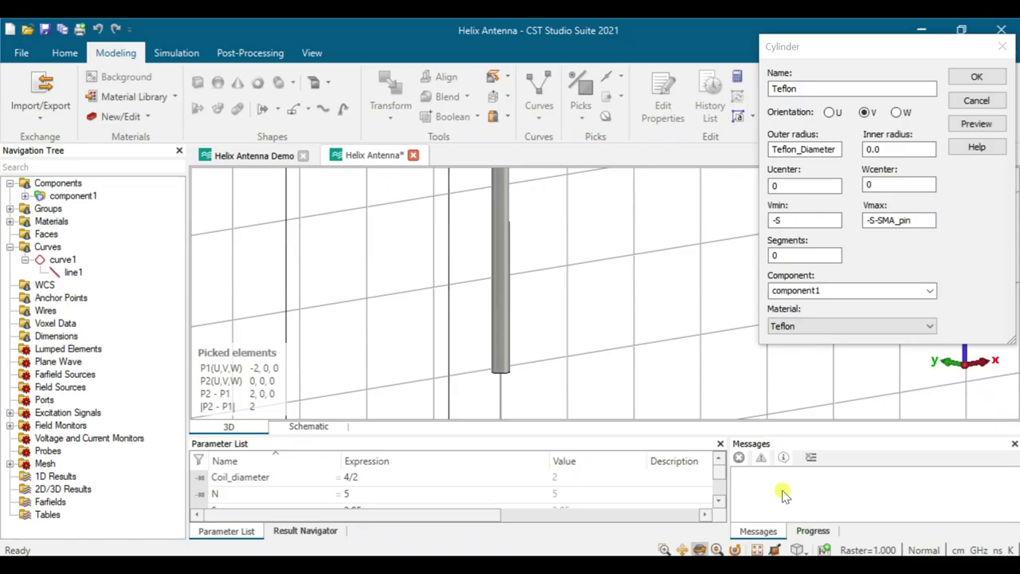
click(976, 124)
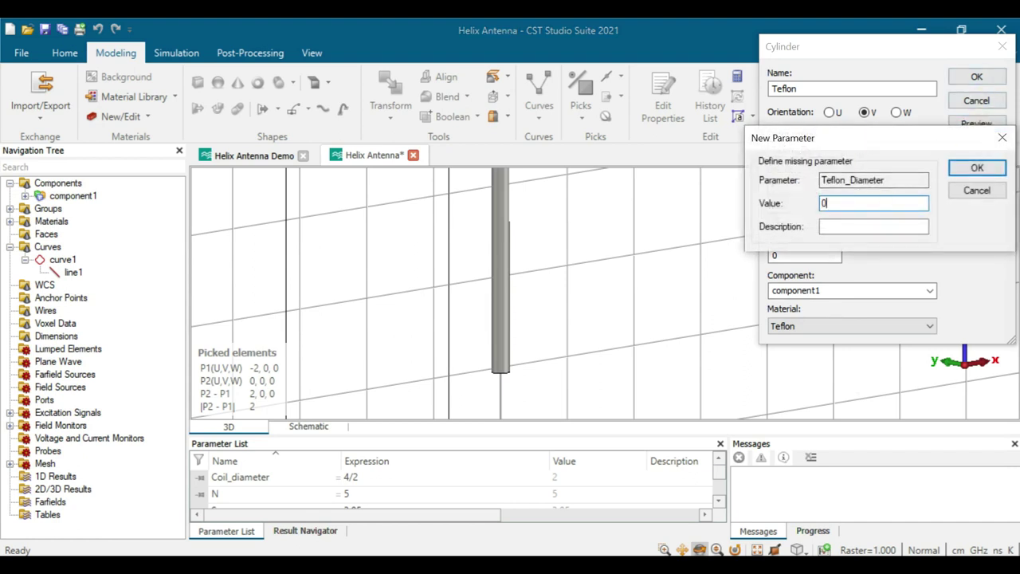
click(976, 167)
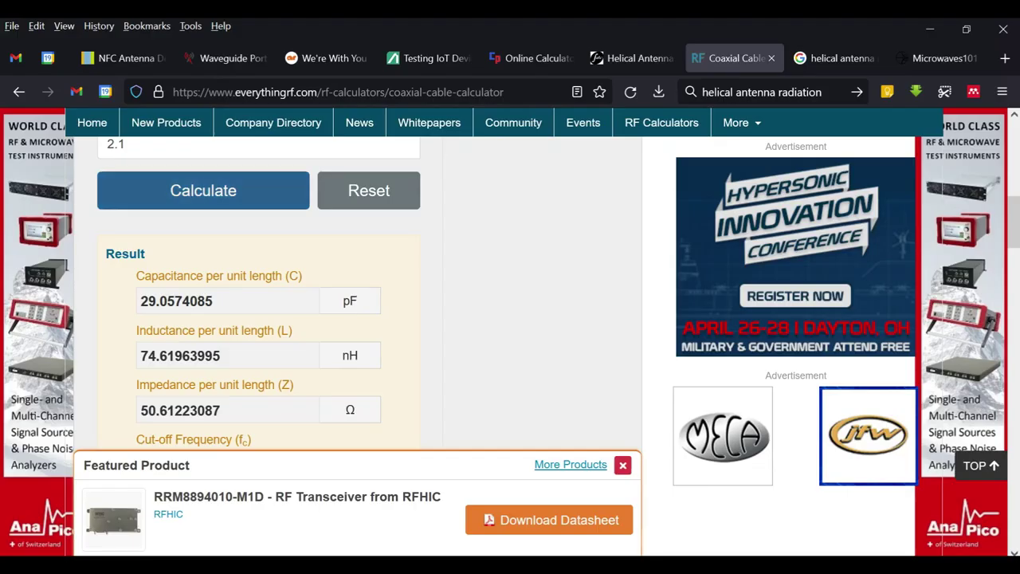
key(alt+Tab)
click(527, 58)
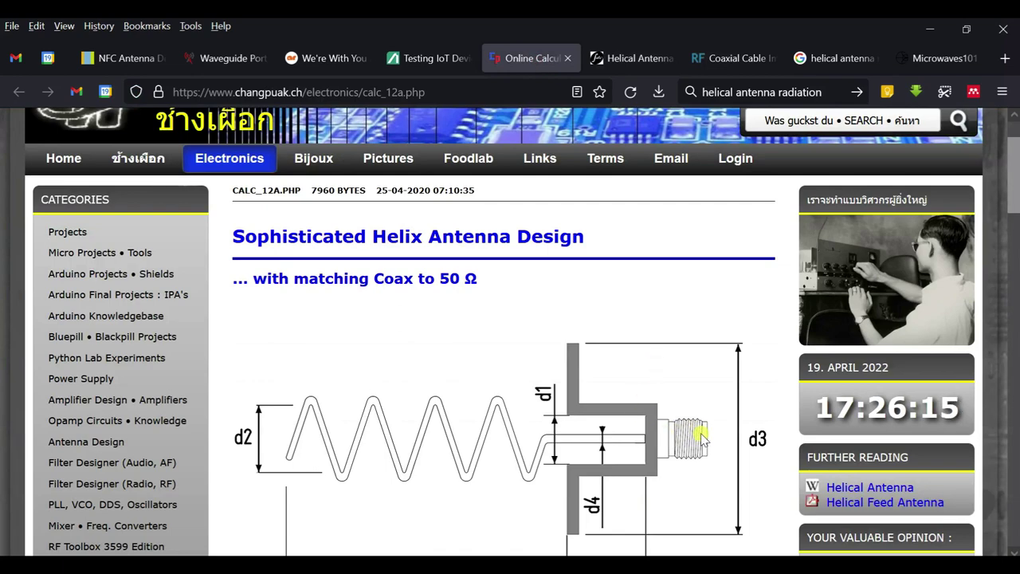
key(alt+Tab)
text(5)
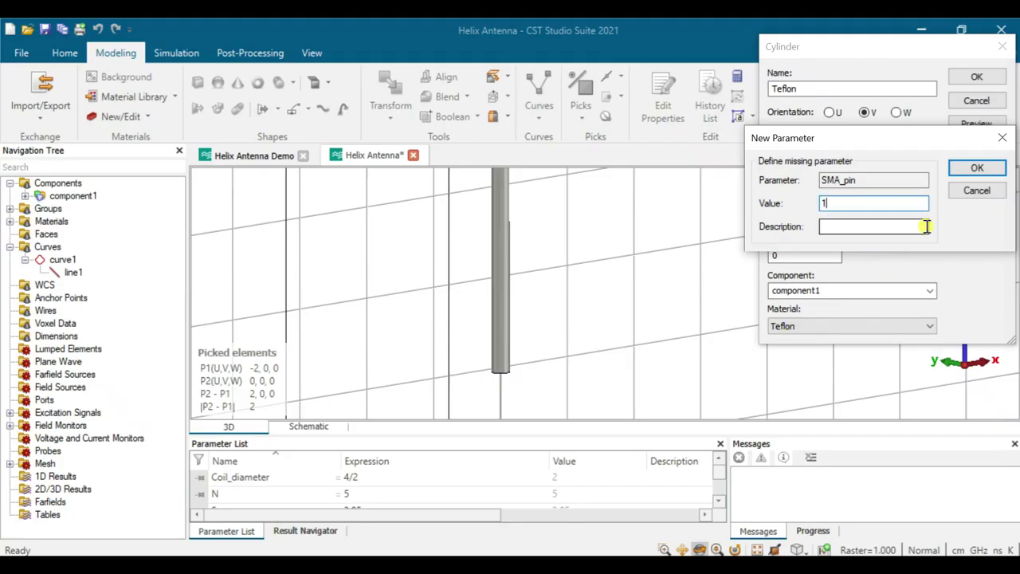
click(987, 170)
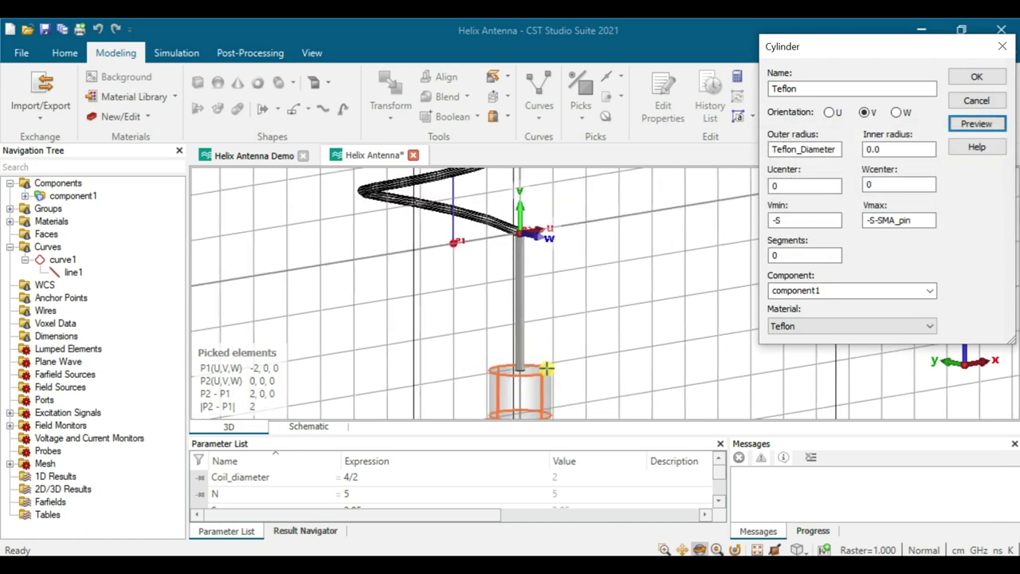
- Set the Teflon cylinder's inner radius to wire_diameter and create the cylinder around the feed axis
scroll(526, 269, down, 2)
click(877, 149)
text(wire_diameter)
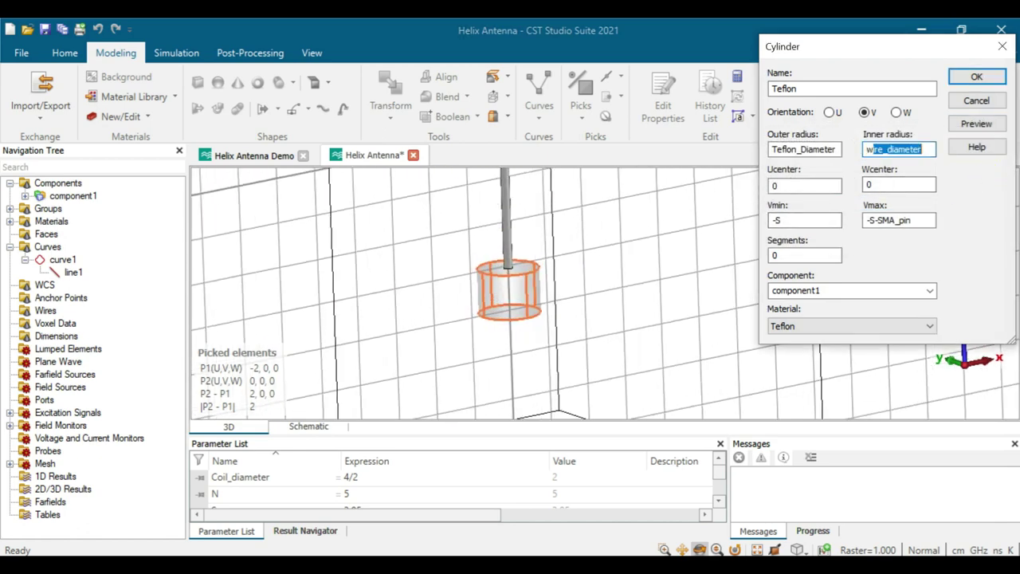
key(Return)
scroll(519, 302, up, 3)
scroll(519, 218, up, 1)
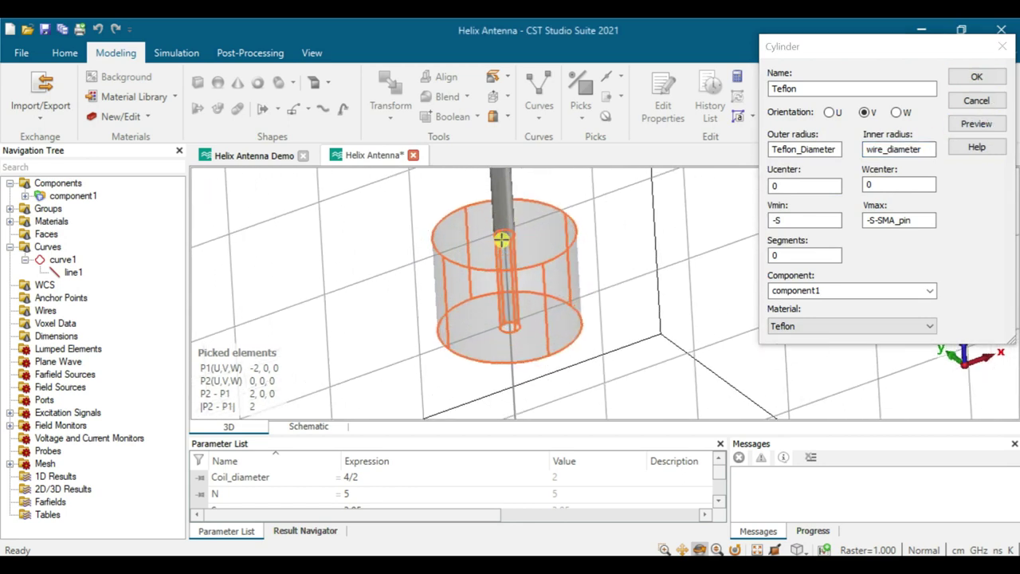
click(976, 77)
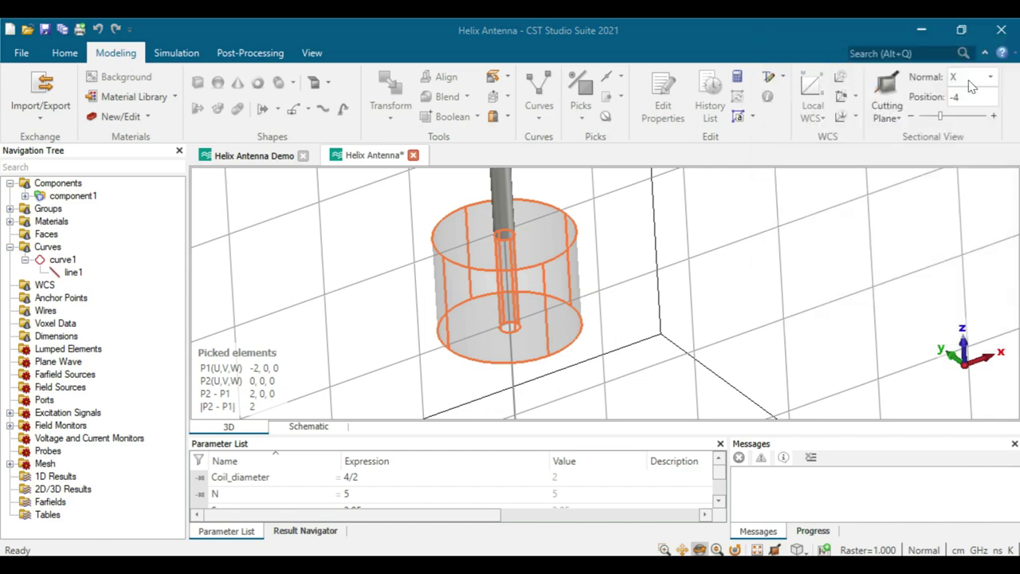
- Edit the Feed cylinder's definition so that its Vmax is -S-SMA_pin, extending it through the Teflon
mouse_move(499, 291)
mouse_down()
mouse_move(544, 292)
mouse_move(536, 226)
mouse_move(541, 320)
mouse_move(513, 292)
mouse_move(531, 326)
mouse_move(515, 247)
mouse_move(553, 335)
mouse_move(497, 303)
mouse_up()
click(83, 223)
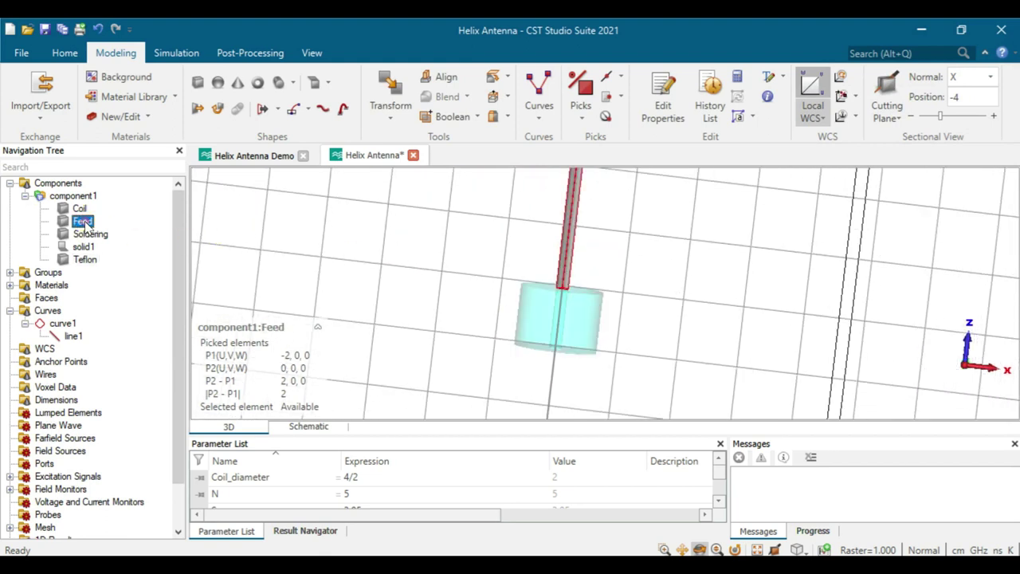
double_click(83, 222)
double_click(849, 90)
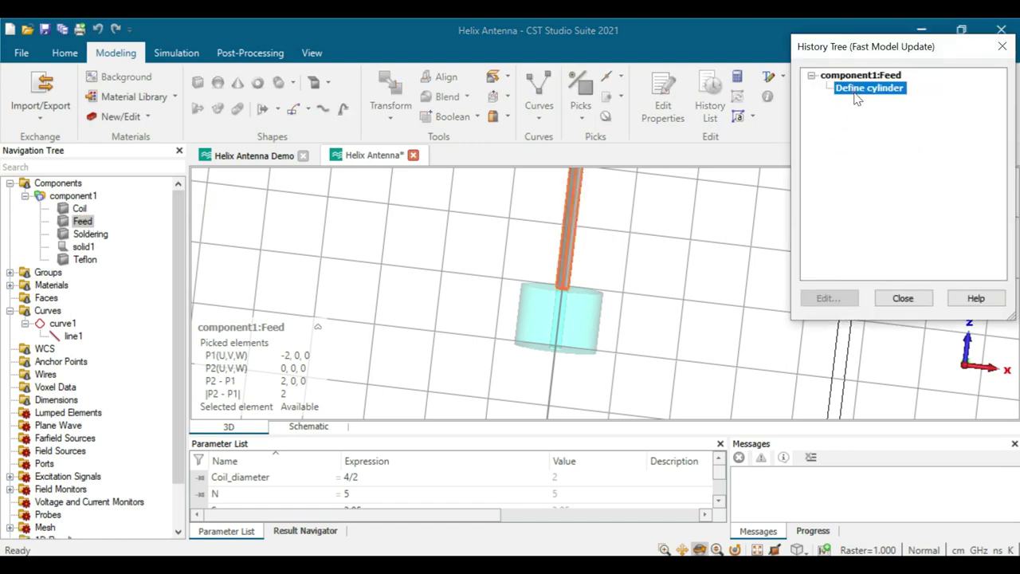
click(912, 220)
text(-SMA)
click(977, 124)
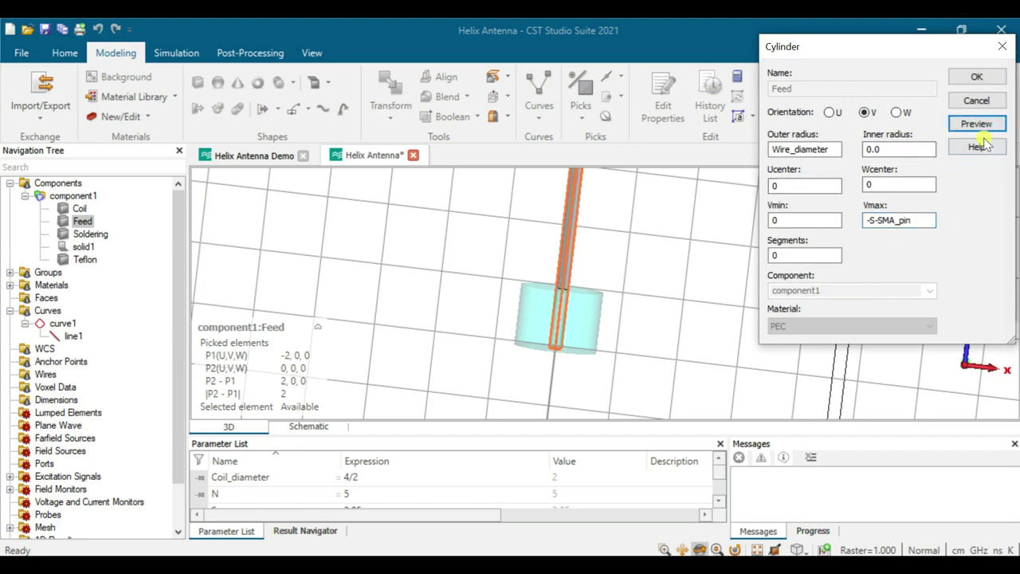
click(976, 76)
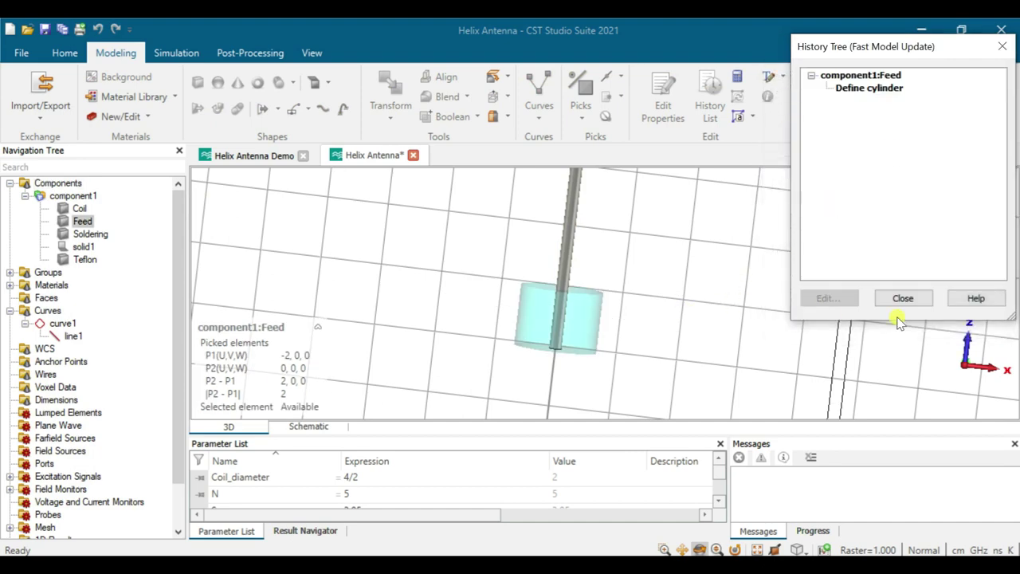
click(900, 300)
- Examine the ground disc in the Helix Antenna Demo project and the changpuak.ch diagram, and return to the Helix Antenna project
drag(916, 314, 603, 383)
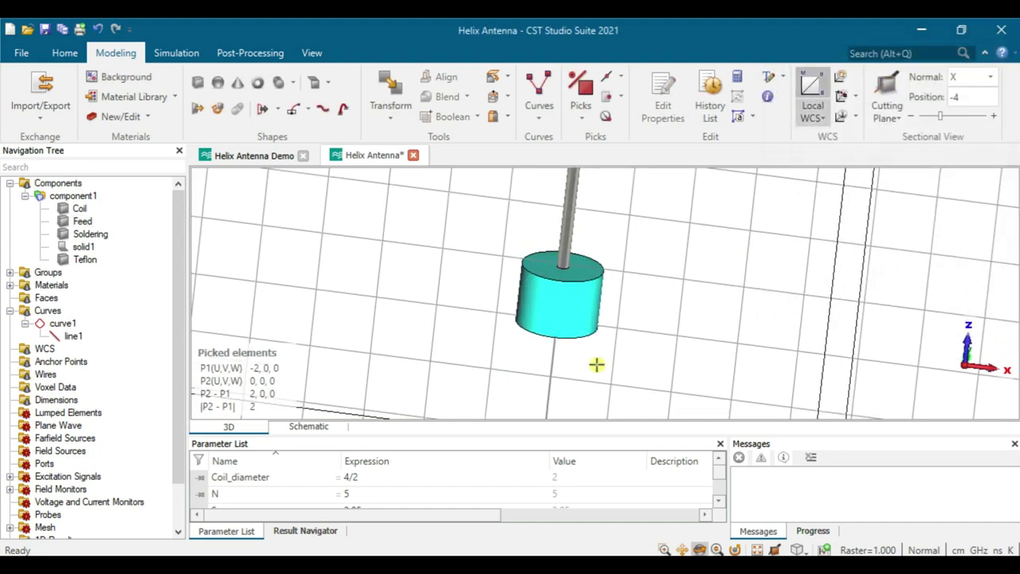
click(254, 156)
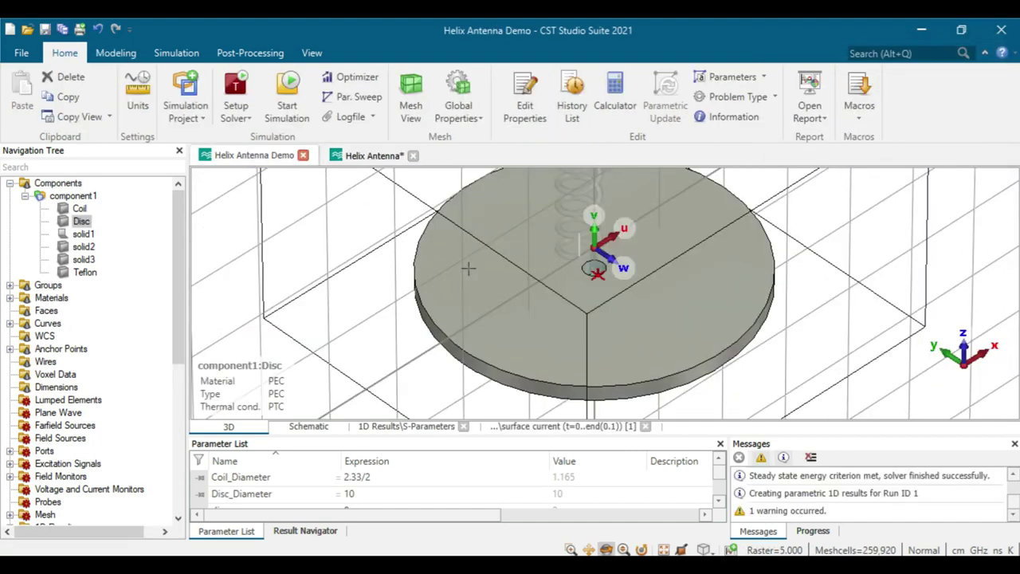
scroll(446, 303, down, 3)
drag(532, 315, 636, 245)
key(alt+Tab)
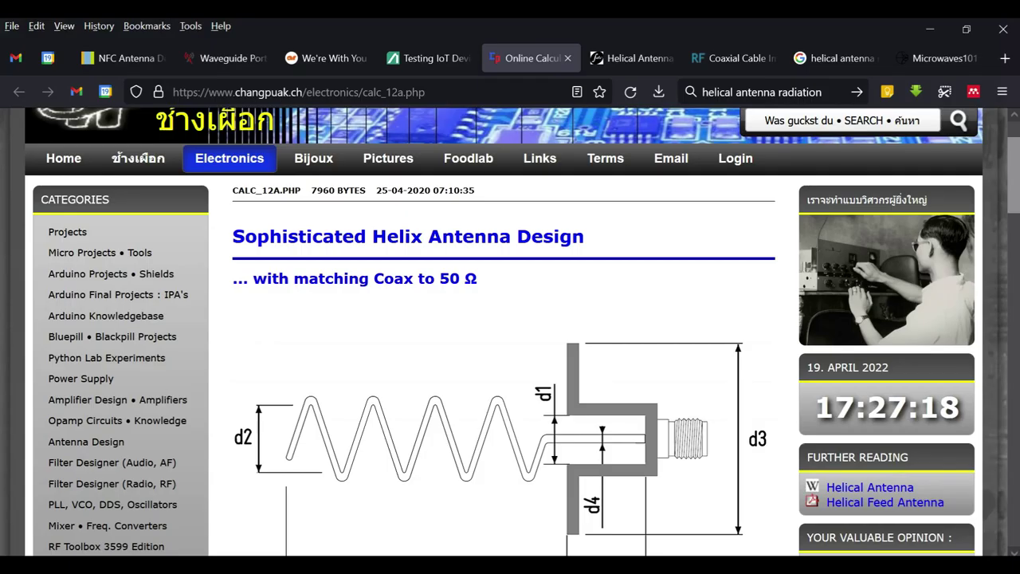
scroll(526, 359, down, 3)
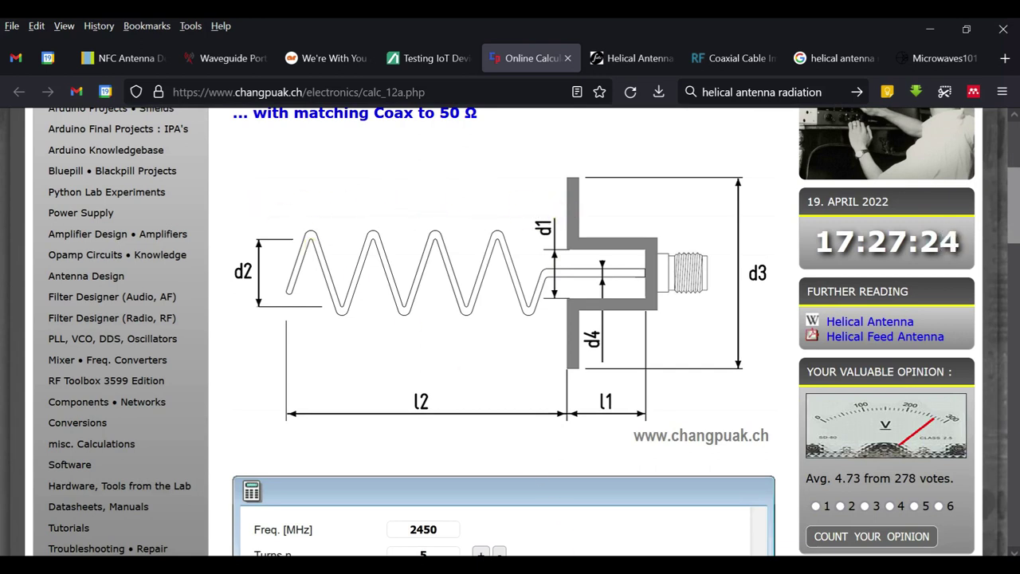
key(alt+Tab)
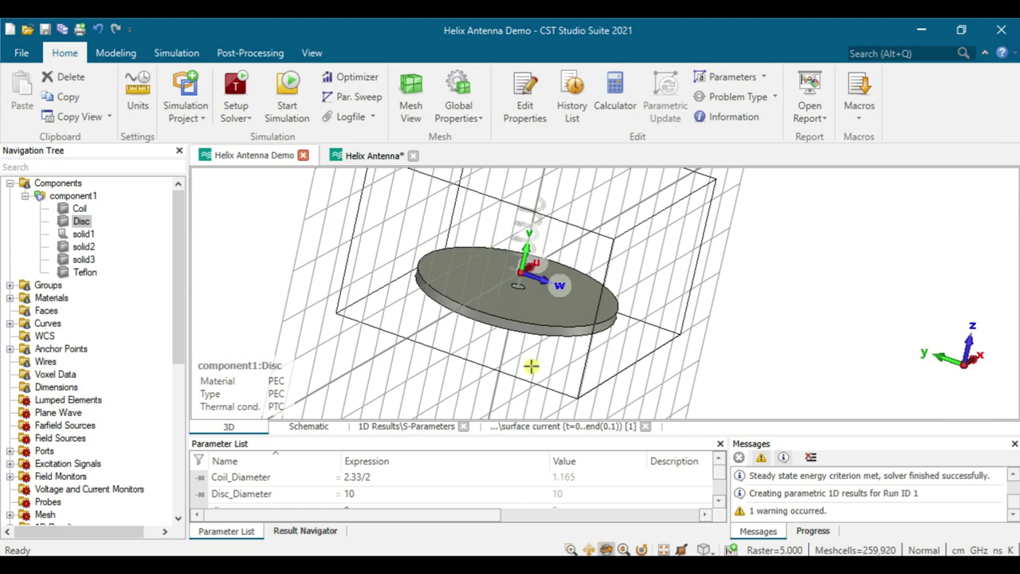
click(355, 157)
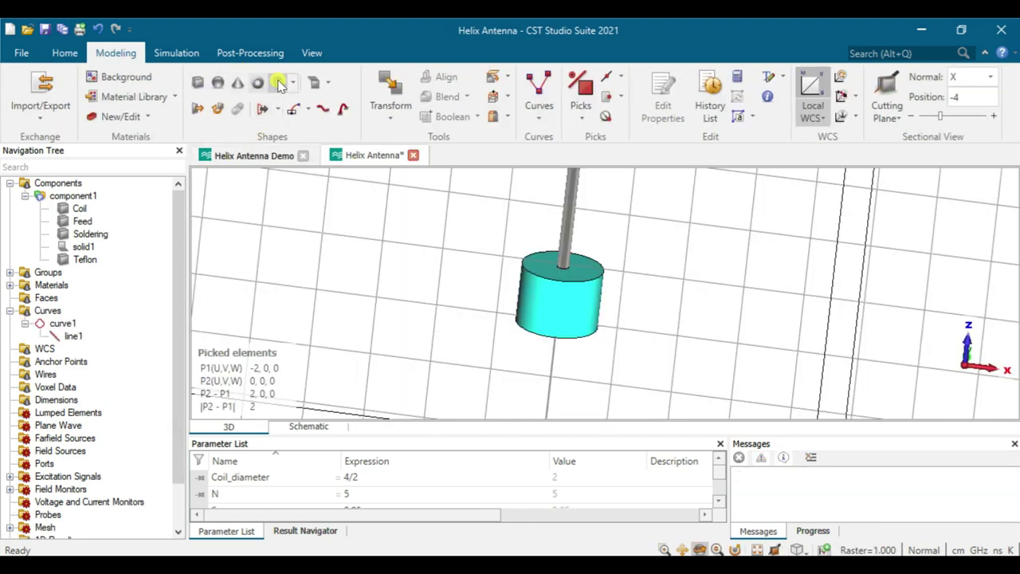
- Define a V-oriented PEC cylinder named Disc with outer radius Disc_Diameter, Ucenter 0, Vmin -S and Vmax -S-Sma_pin
click(279, 84)
key(Escape)
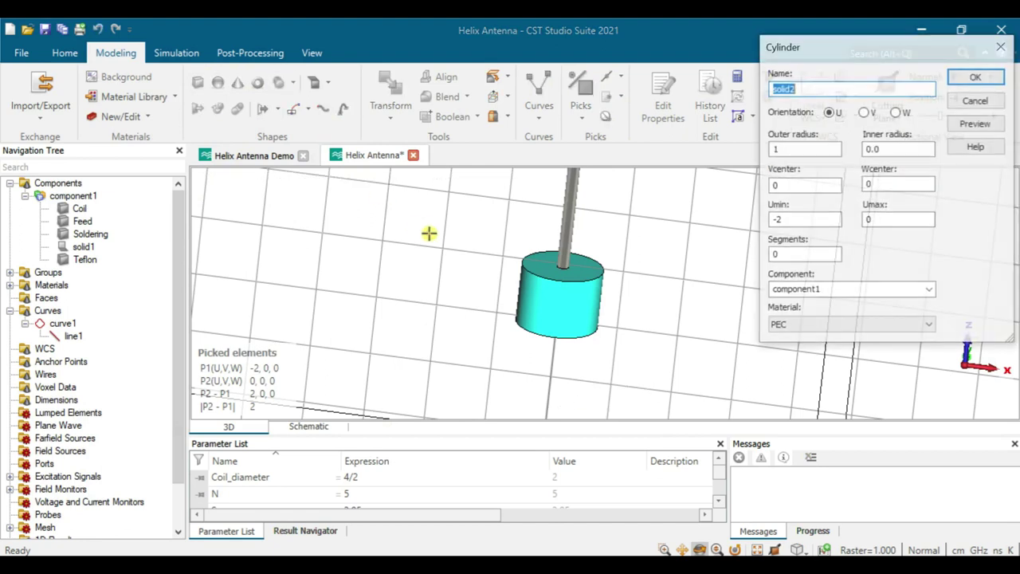
text(Disc)
click(869, 112)
double_click(813, 149)
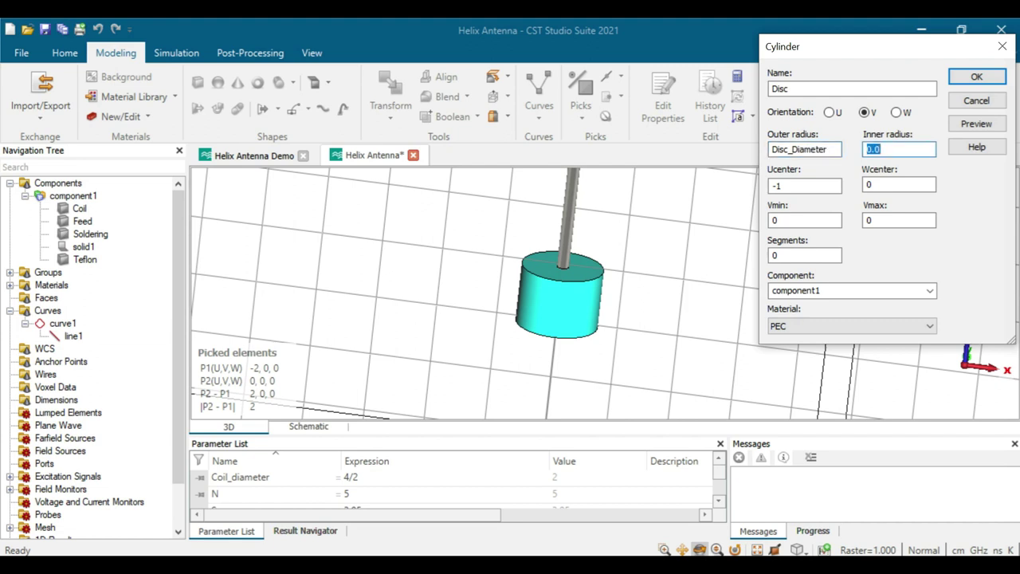
key(Tab)
key(shift+Tab)
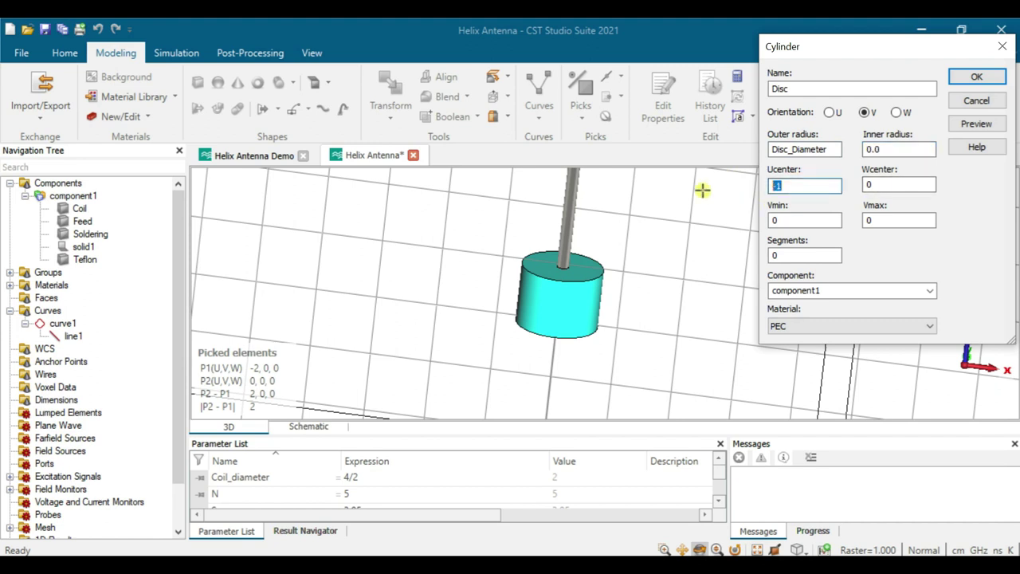
text(0)
double_click(866, 222)
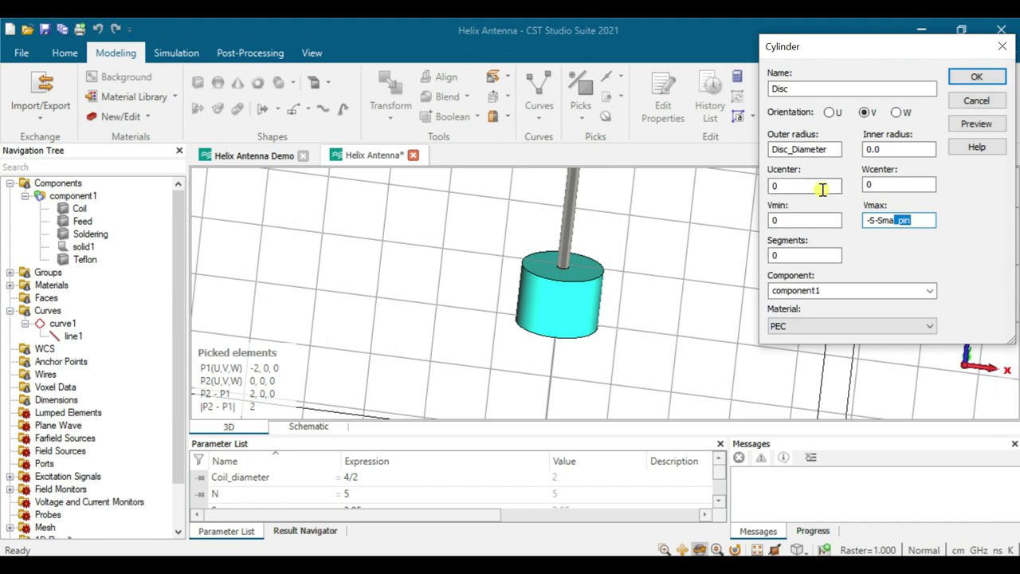
key(shift+Tab)
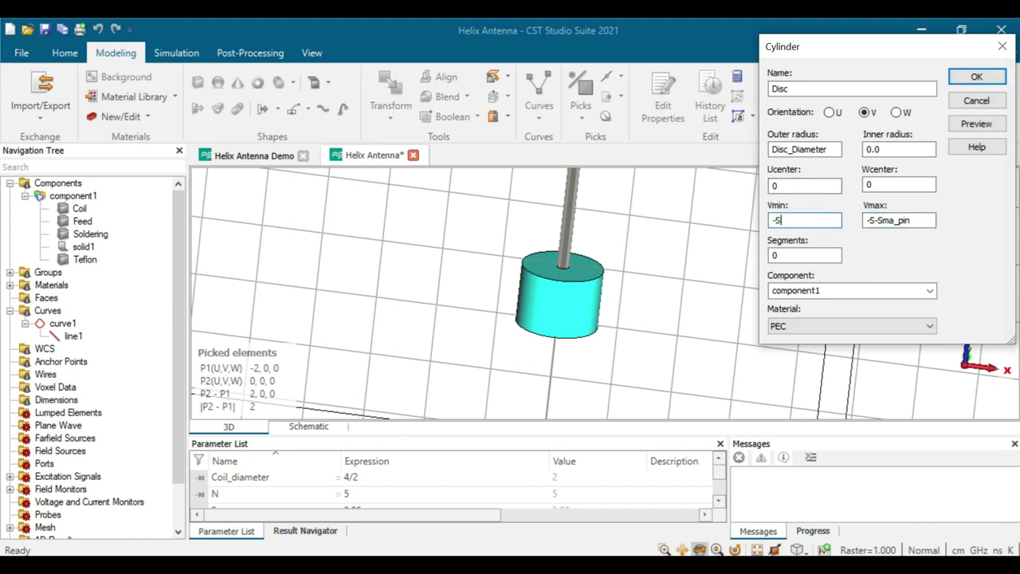
- Preview the Disc cylinder, defining the missing parameter Disc_Diameter as 10, and create the disc below the coil
click(975, 126)
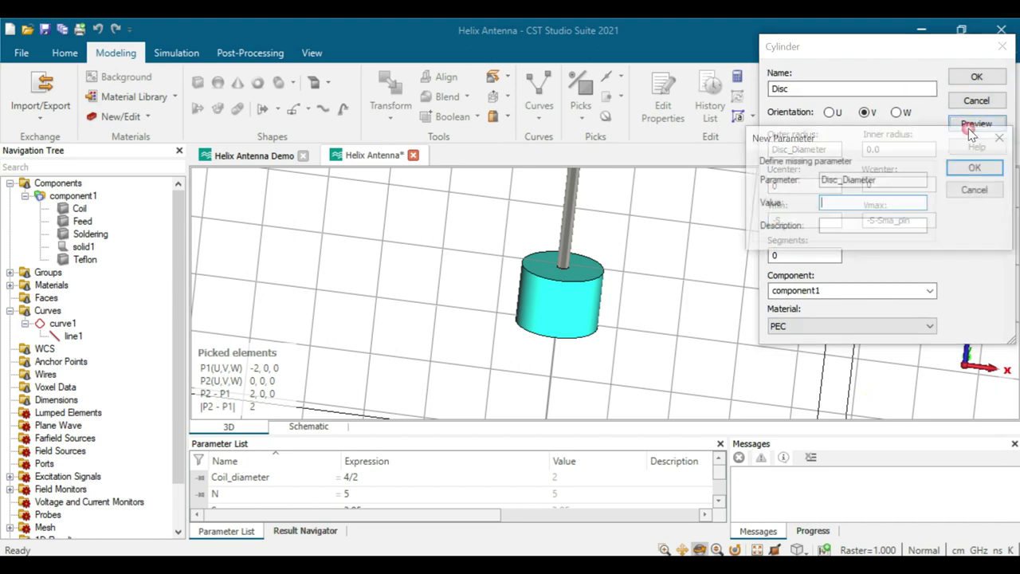
click(883, 201)
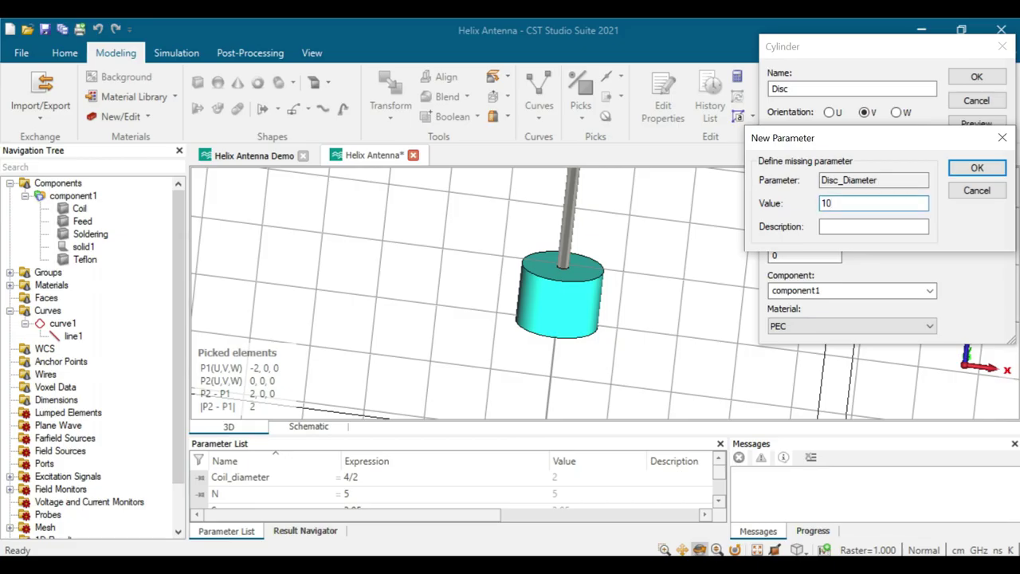
click(977, 167)
drag(666, 245, 660, 211)
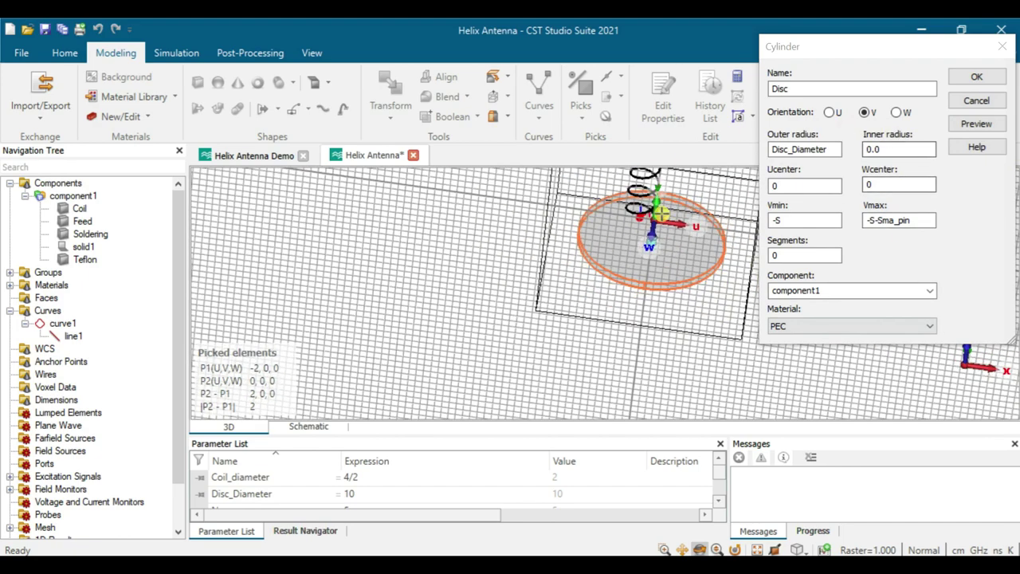
click(976, 77)
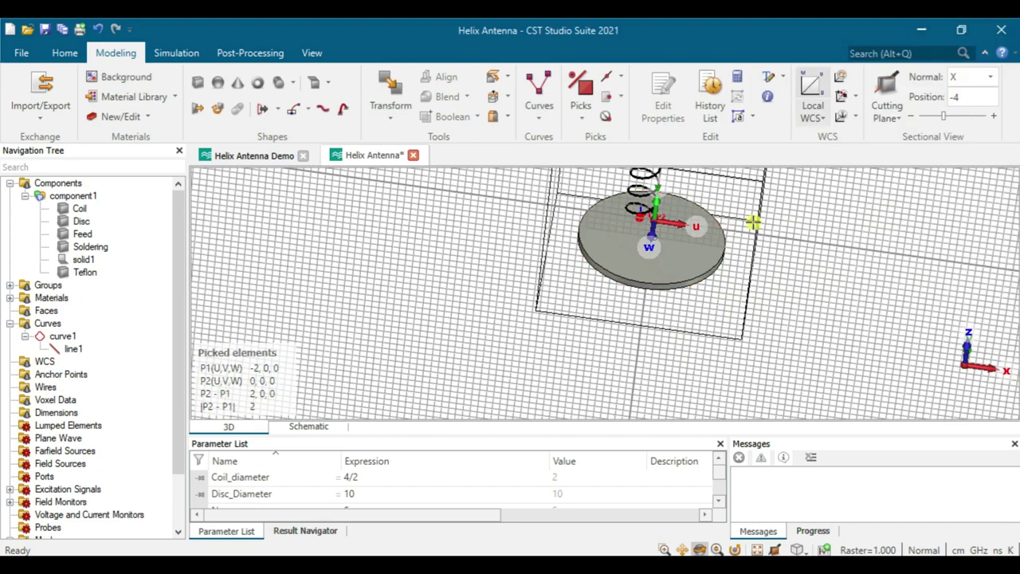
drag(774, 222, 663, 307)
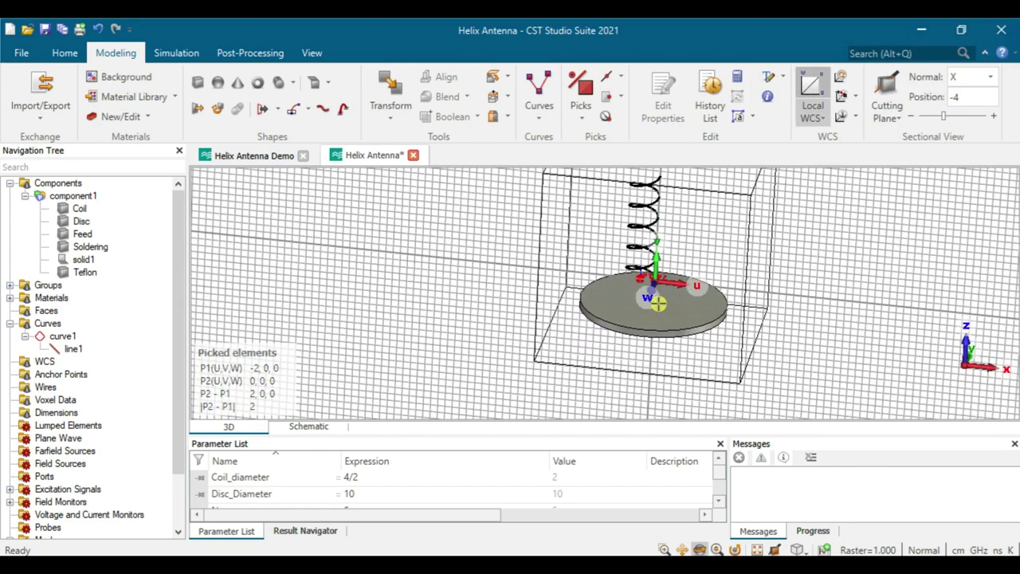
scroll(664, 307, up, 5)
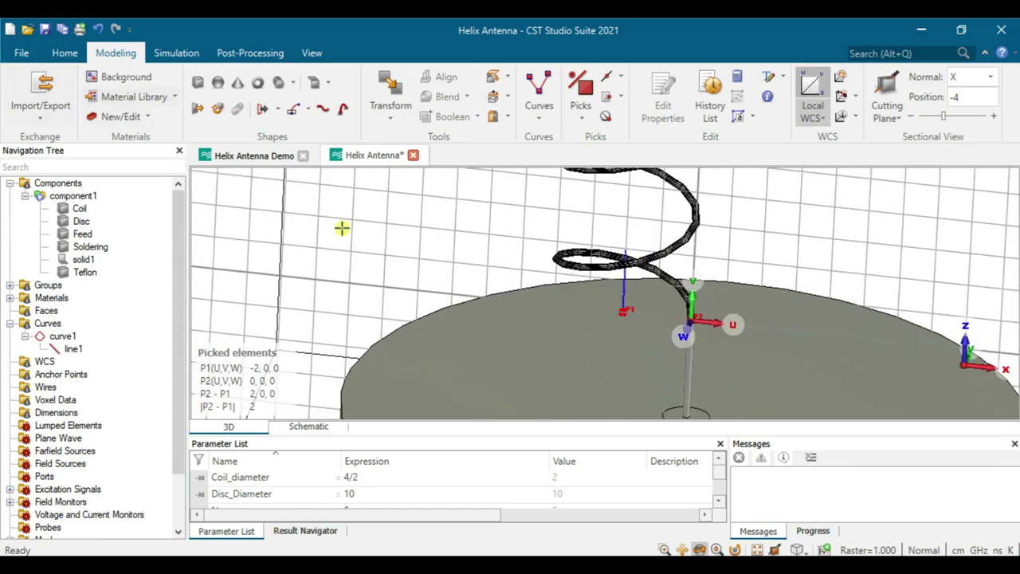
- Save the project to the Desktop under the new name Helix Antenna_2
key(ctrl+s)
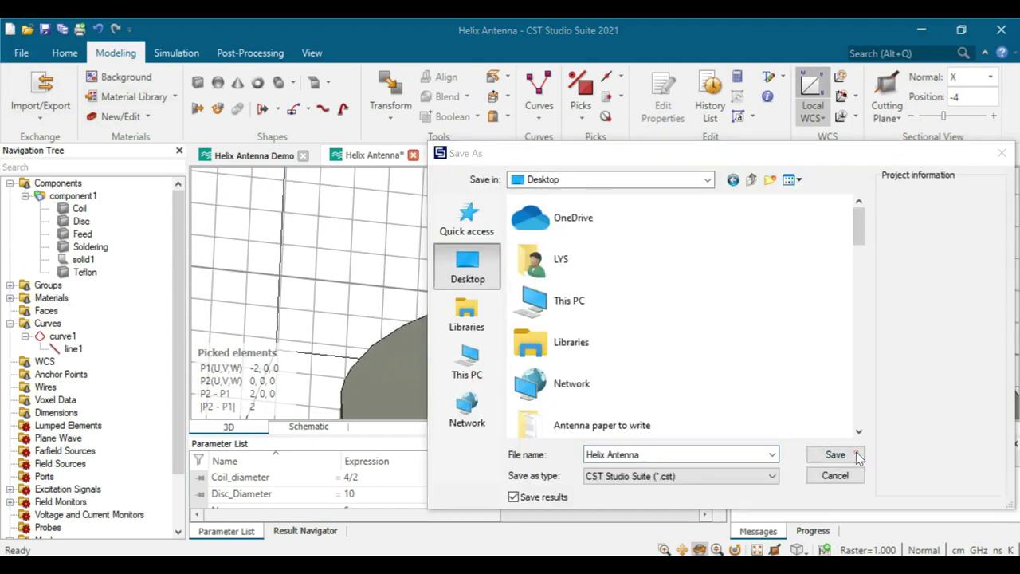
click(860, 452)
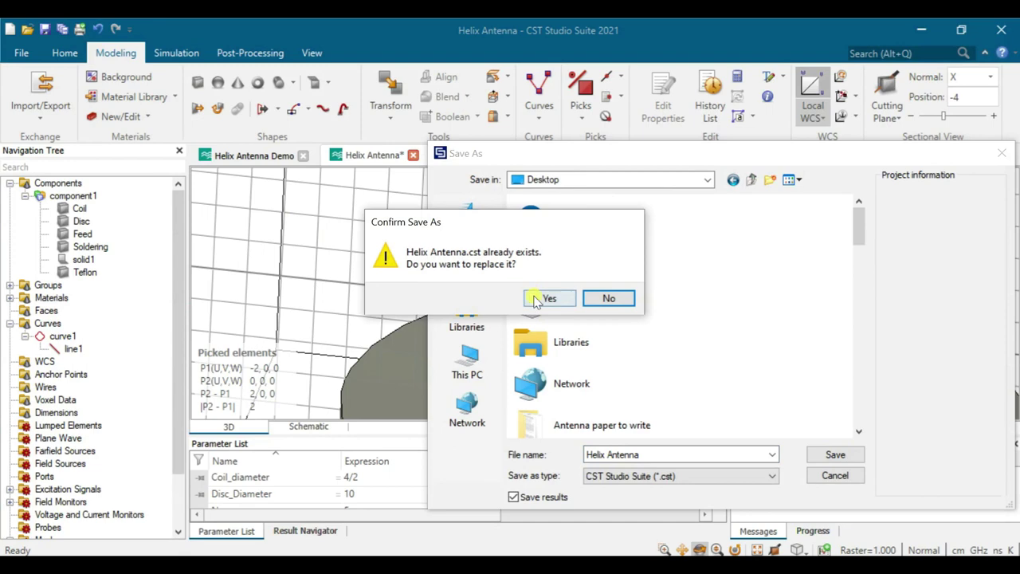
click(608, 299)
click(653, 453)
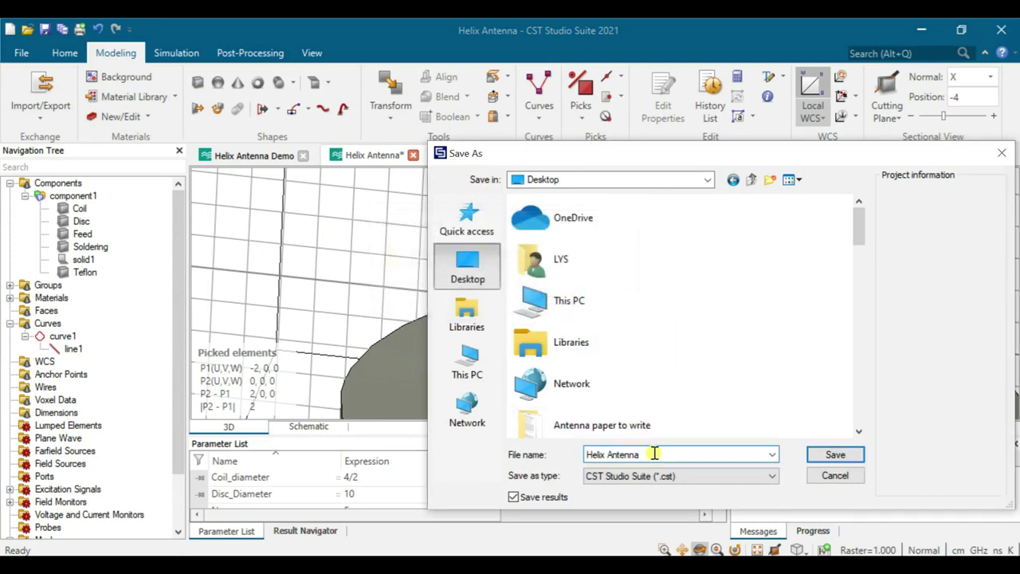
key(Return)
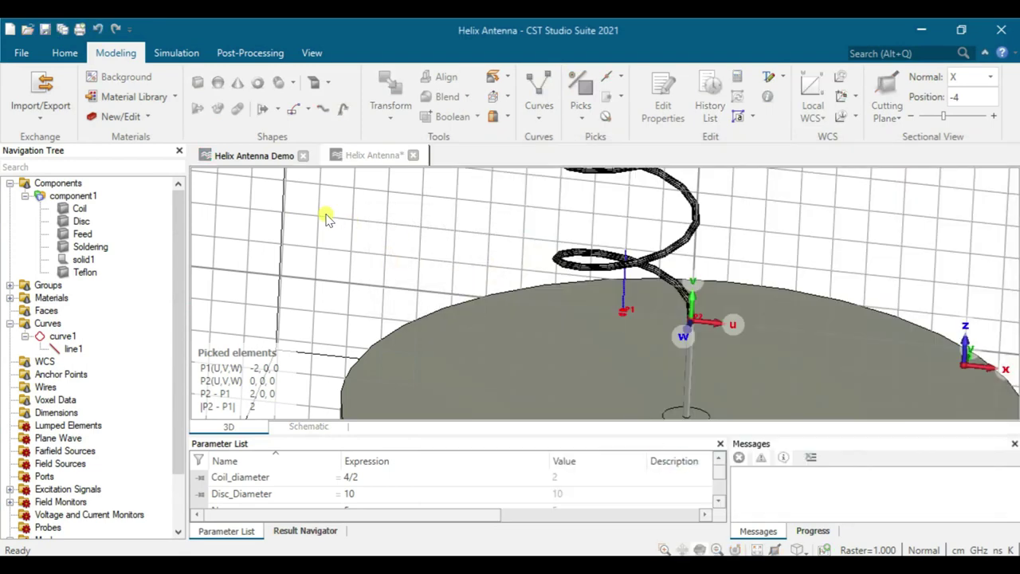
- Insert the Feed and Teflon solids into Disc with a Boolean Insert operation
double_click(80, 221)
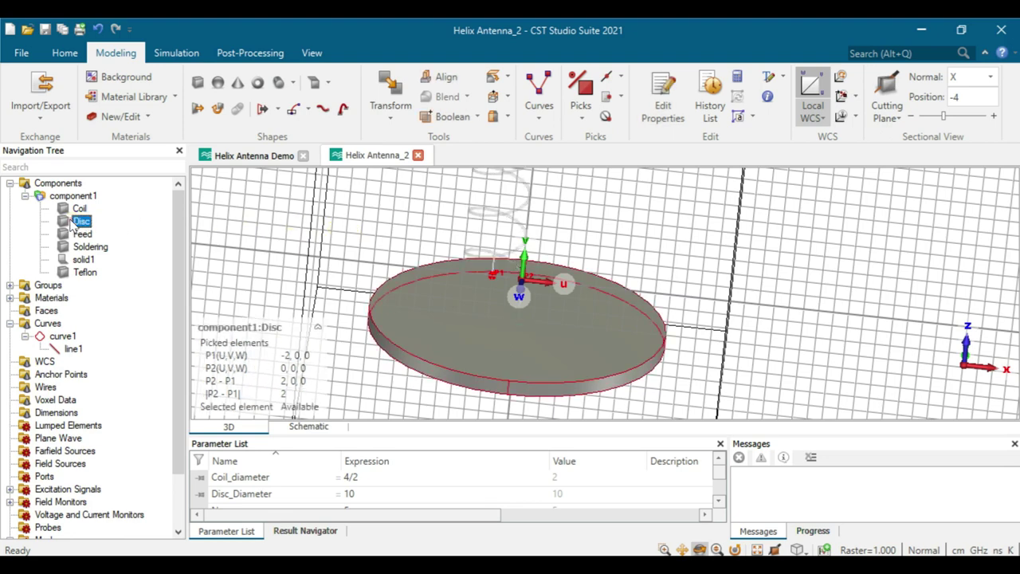
click(921, 304)
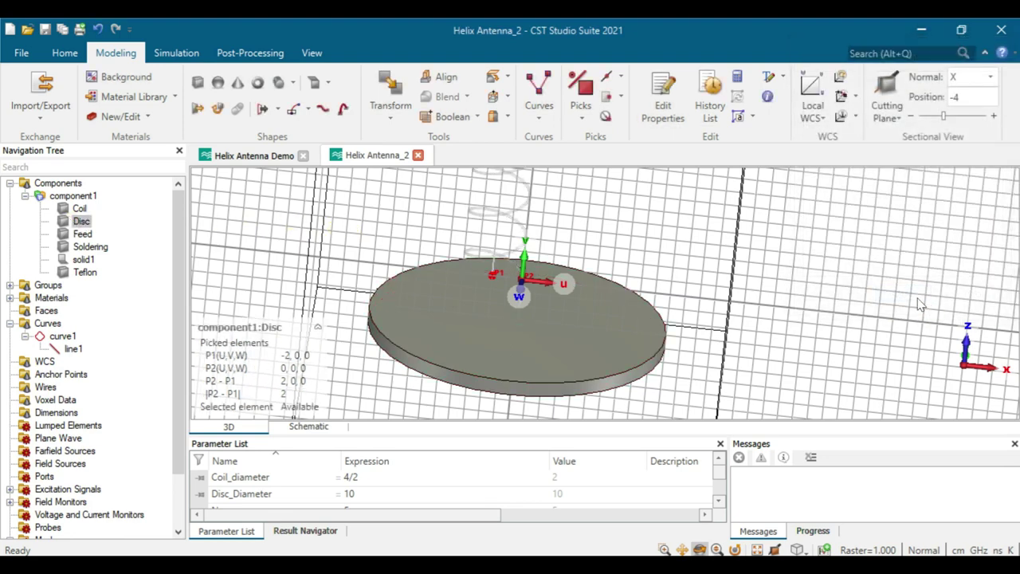
click(478, 118)
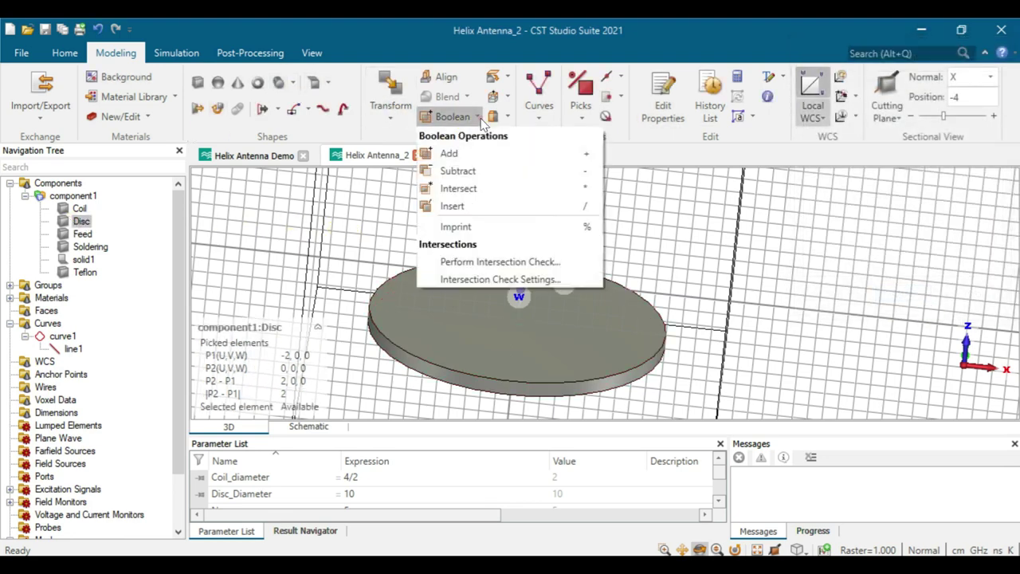
click(453, 203)
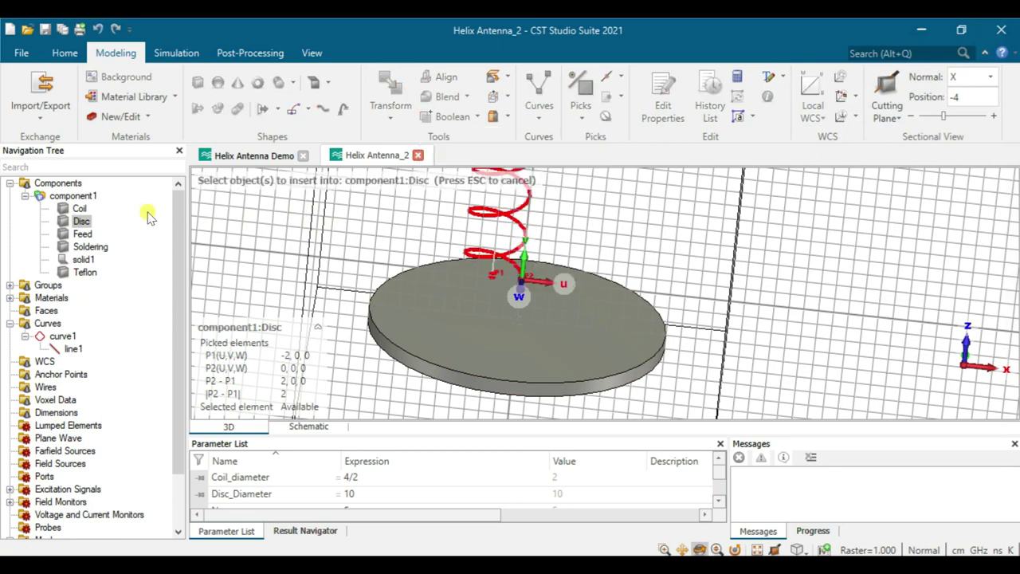
click(82, 234)
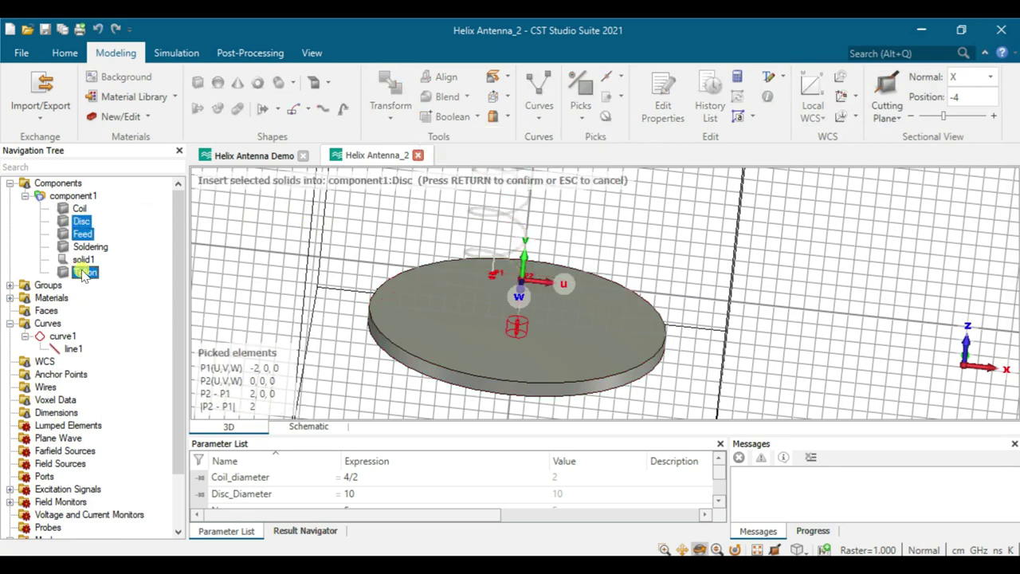
key(Return)
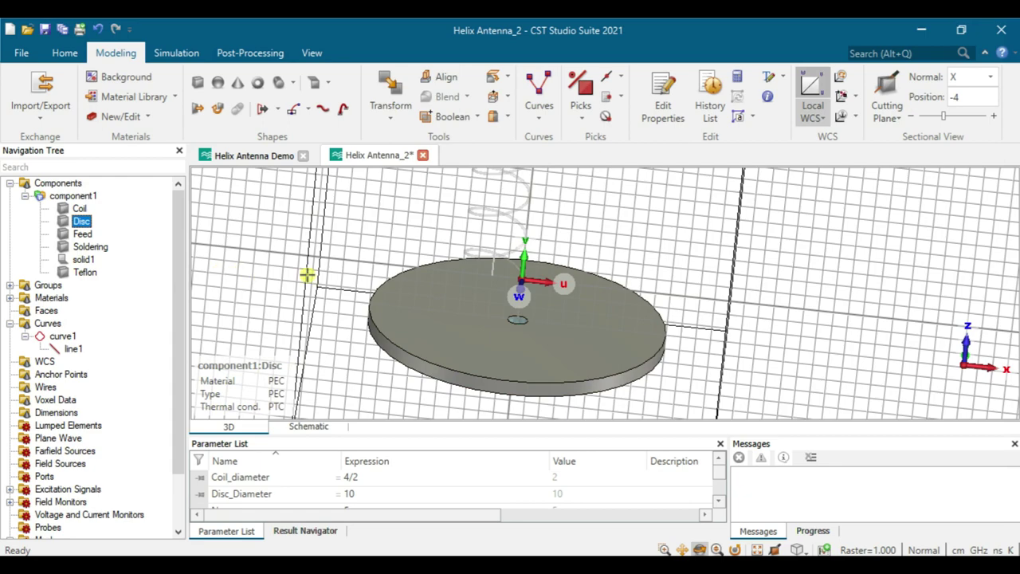
- Pick the Teflon's face on the underside of the disc and create waveguide port 1 there using the pick coordinates
scroll(547, 323, up, 2)
scroll(481, 303, up, 3)
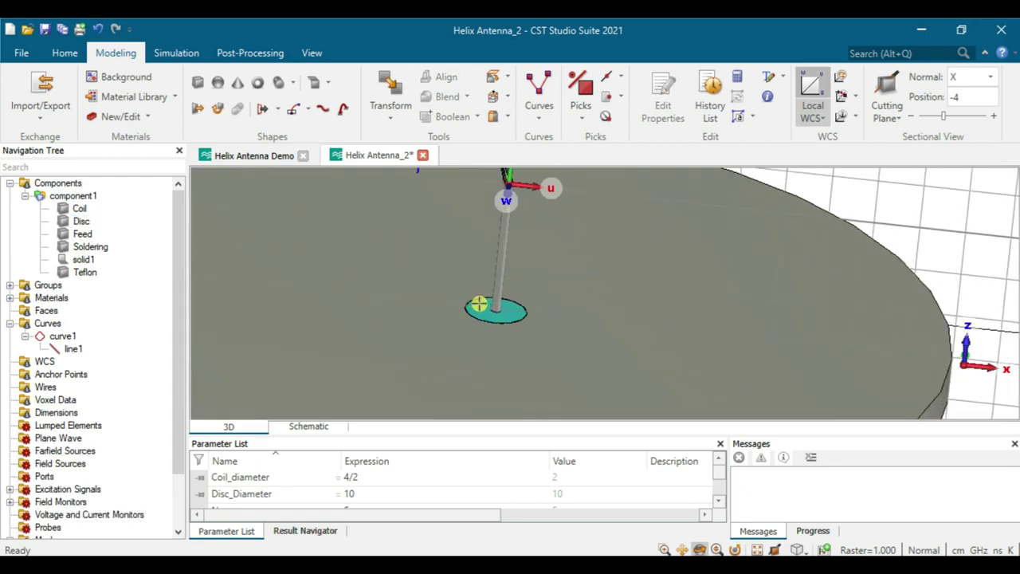
scroll(520, 351, down, 3)
scroll(517, 329, up, 3)
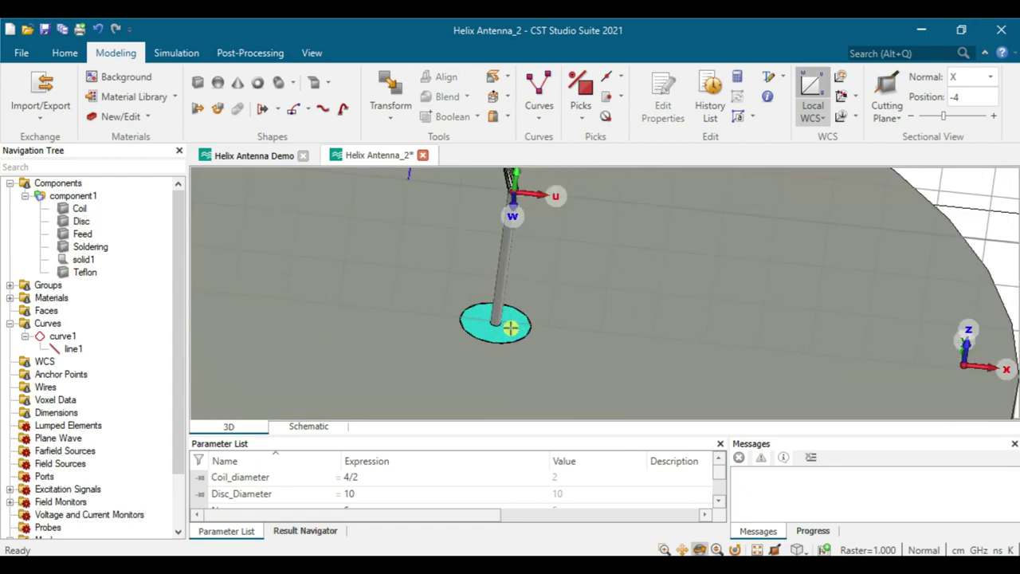
scroll(510, 327, down, 2)
scroll(444, 341, down, 4)
drag(494, 275, 489, 250)
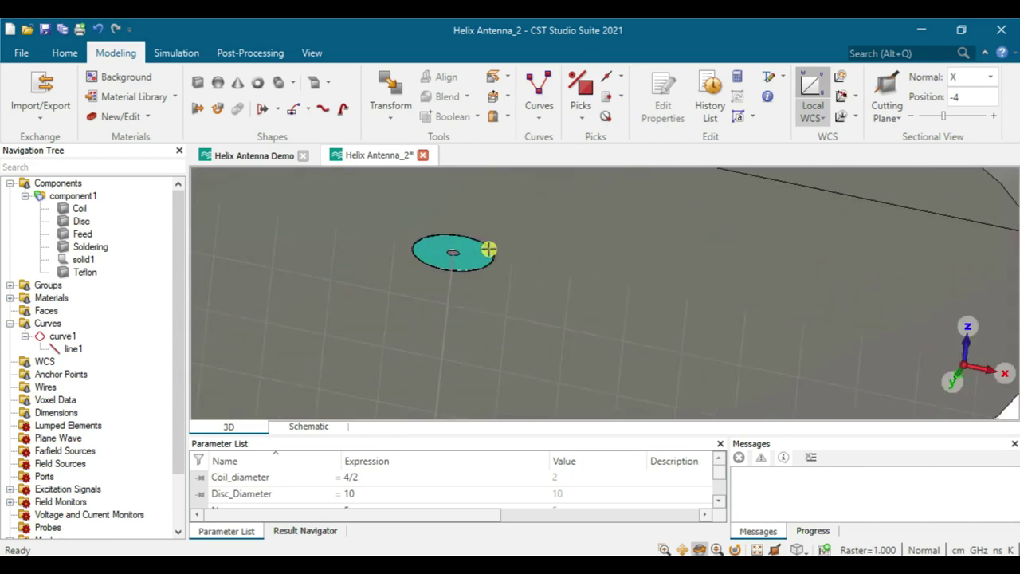
key(s)
double_click(455, 252)
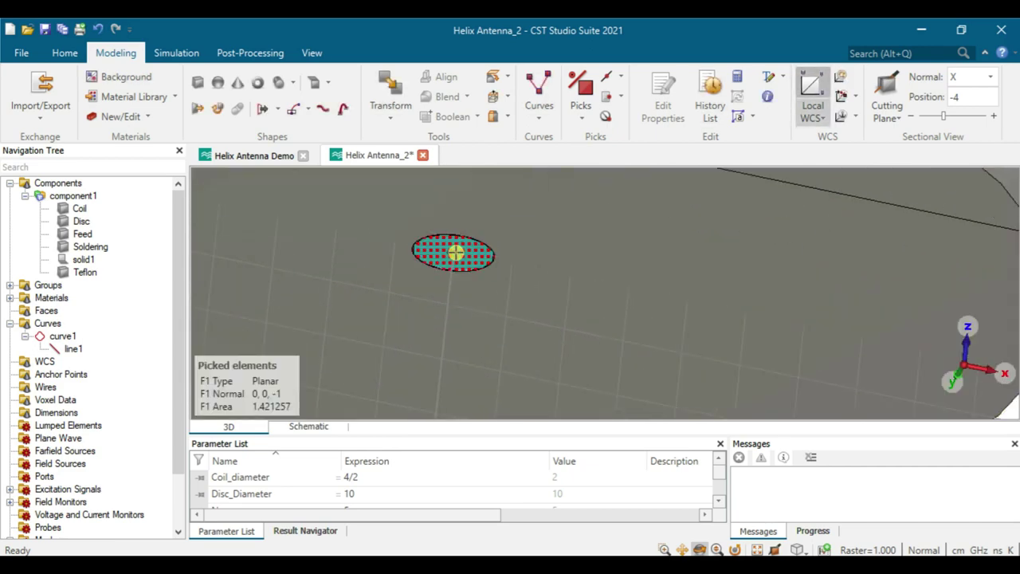
click(176, 52)
click(110, 86)
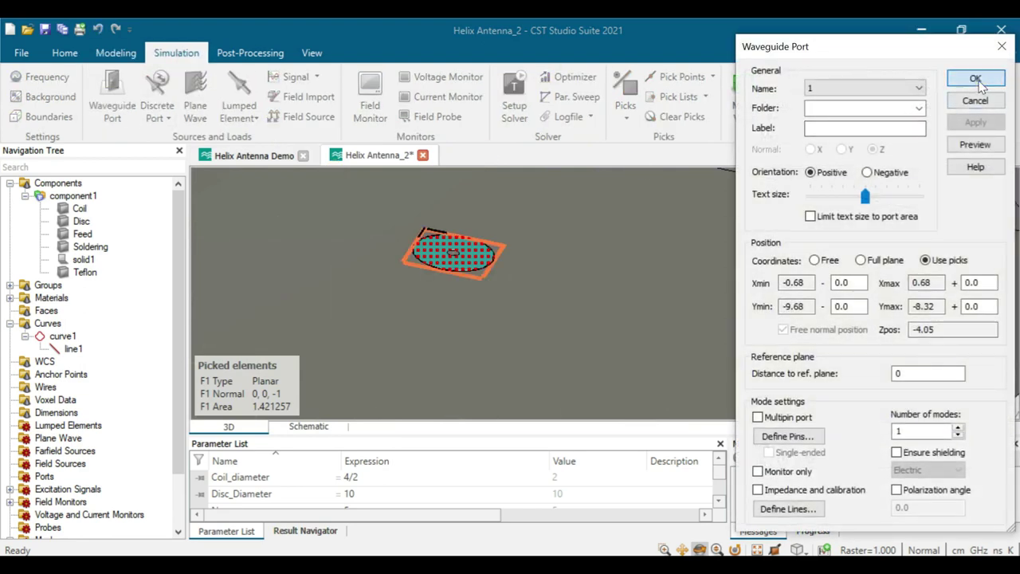
click(975, 80)
- Run the time domain solver with accuracy set to -30 dB and display the S-parameter magnitude plot
scroll(510, 262, up, 5)
drag(534, 229, 490, 199)
click(514, 96)
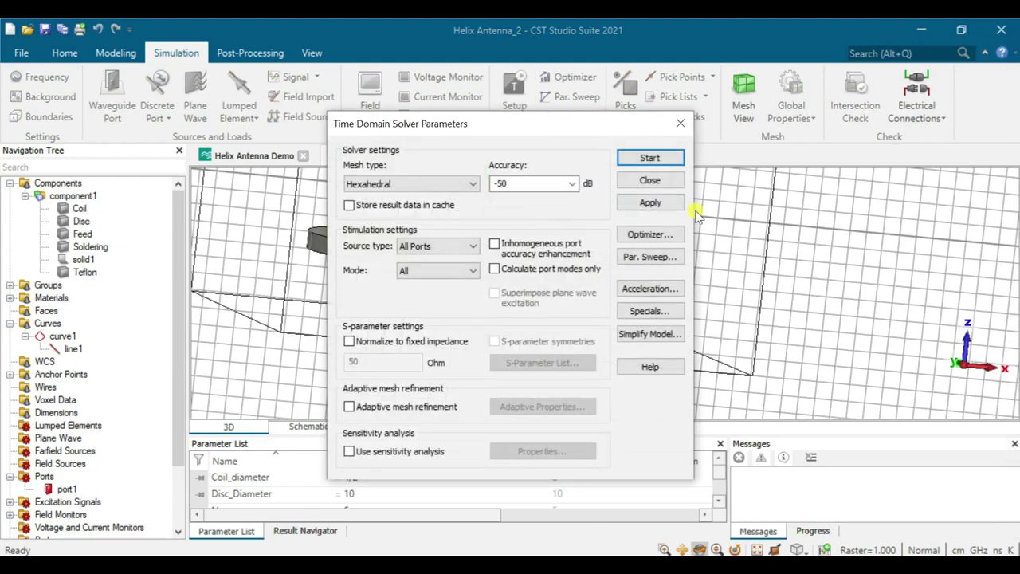
click(563, 185)
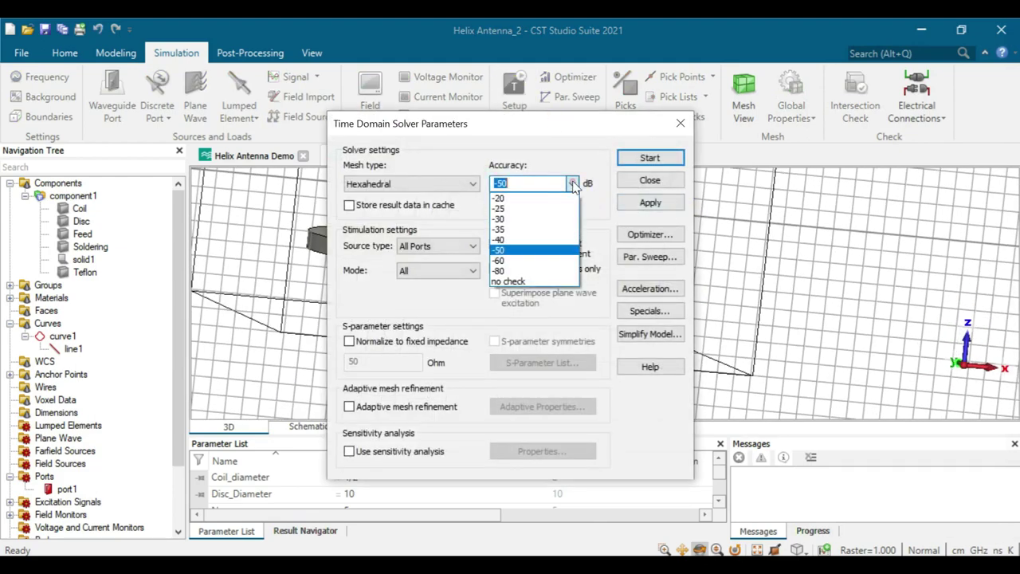
click(550, 219)
click(652, 159)
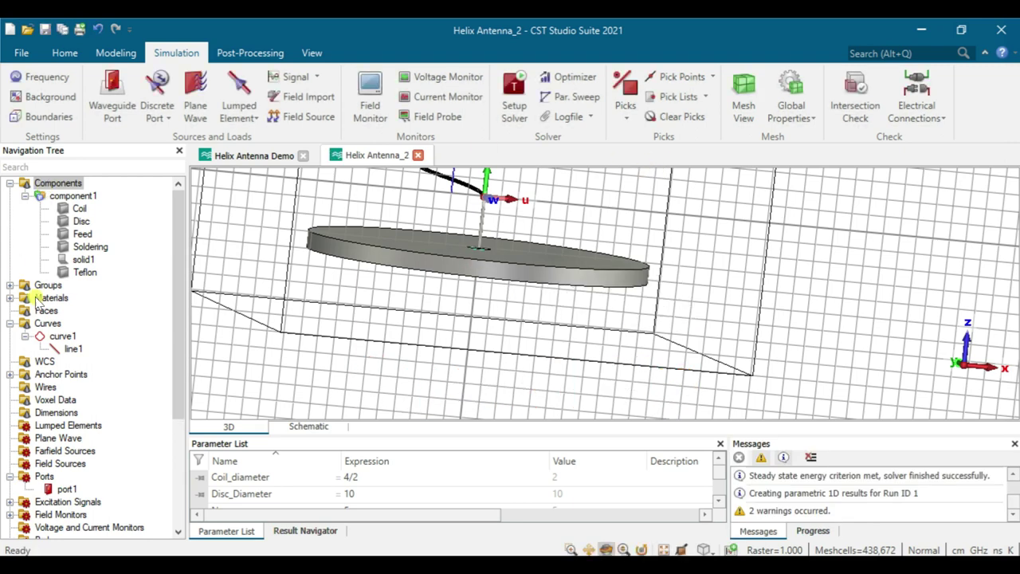
scroll(36, 303, down, 4)
click(72, 439)
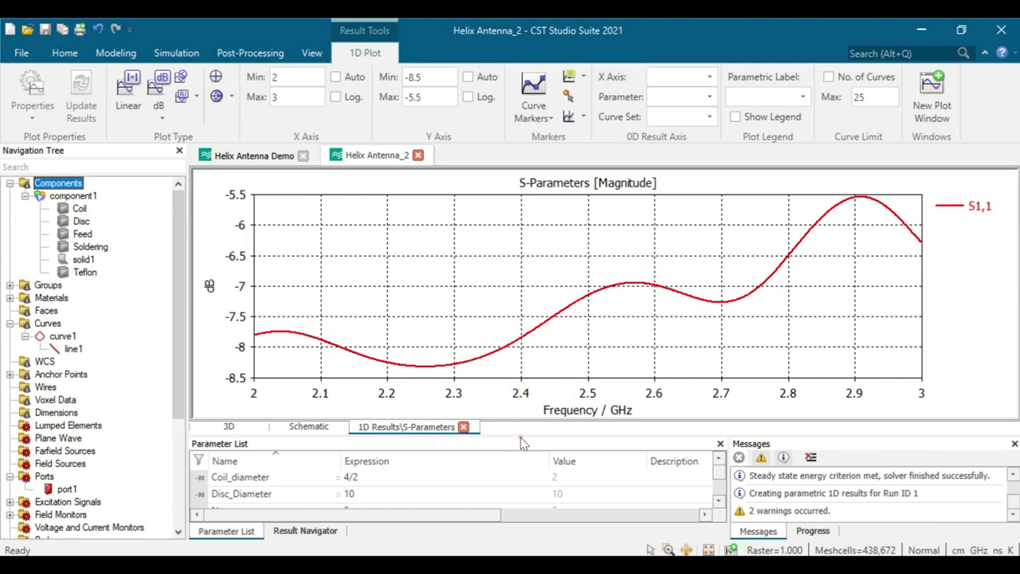
- Enlarge the parameter list and try to set Coil_diameter to 2.33/2, as in the Helix Antenna Demo project
drag(519, 435, 512, 389)
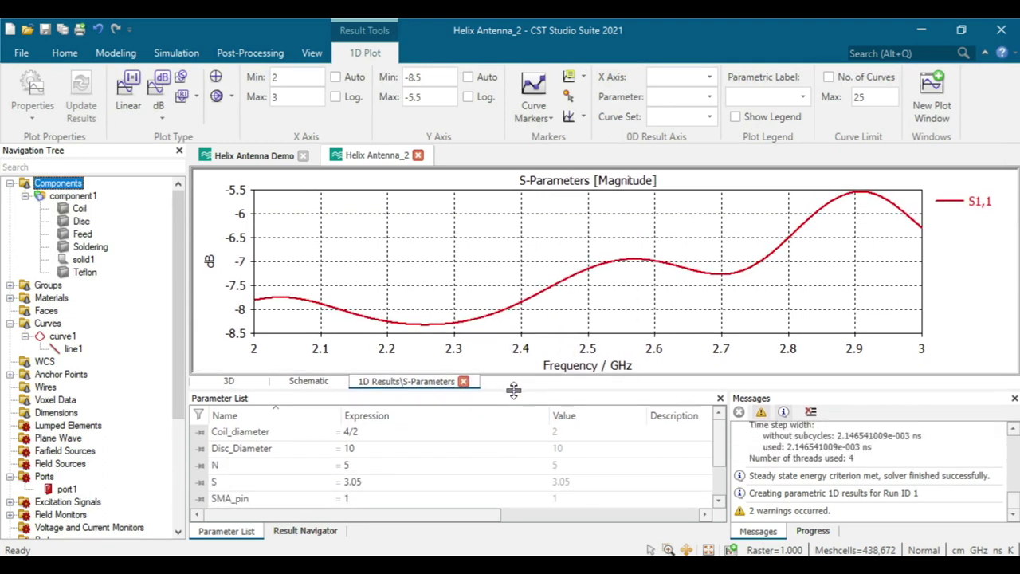
double_click(352, 432)
key(ctrl+Tab)
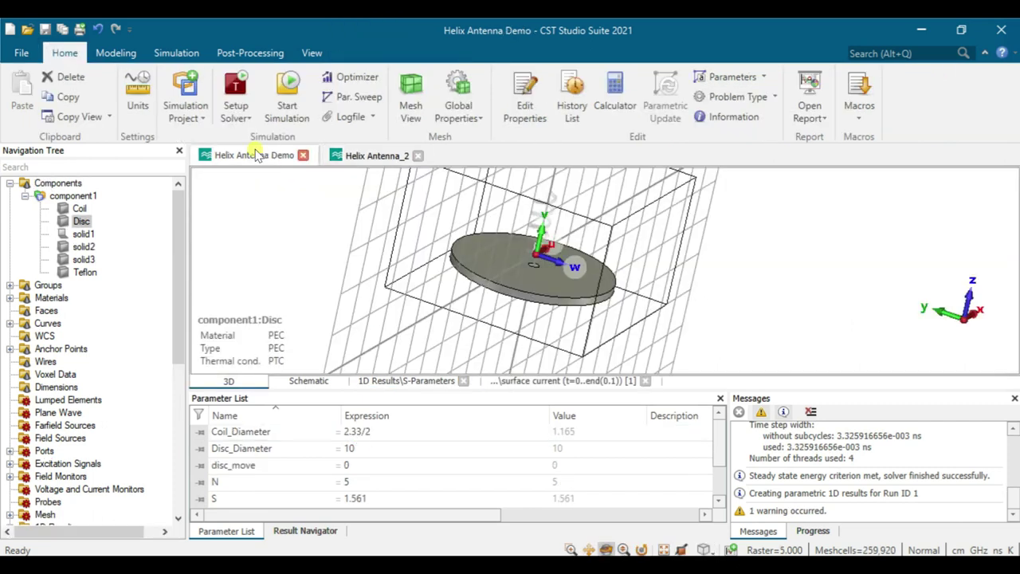
click(356, 162)
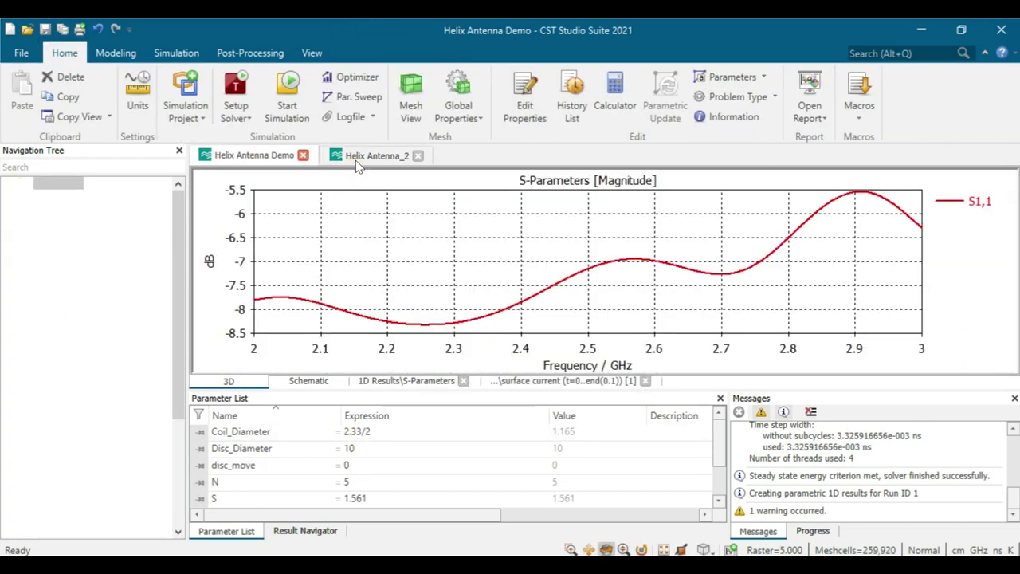
- Set Helix Antenna_2's parameter S to 1.561 as in the demo project, and check the helix dimensions in the online calculator
key(ctrl+Tab)
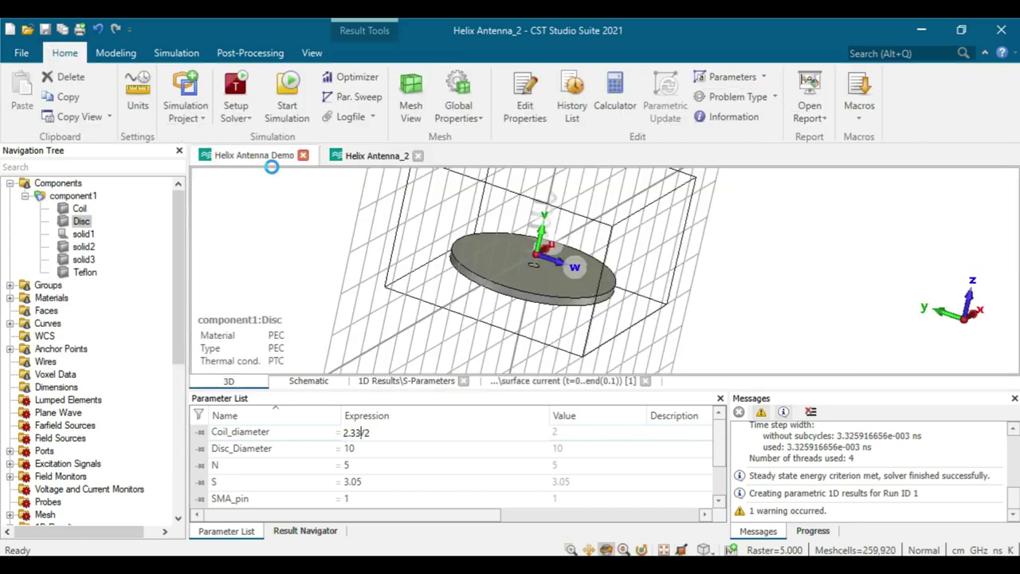
scroll(350, 458, down, 1)
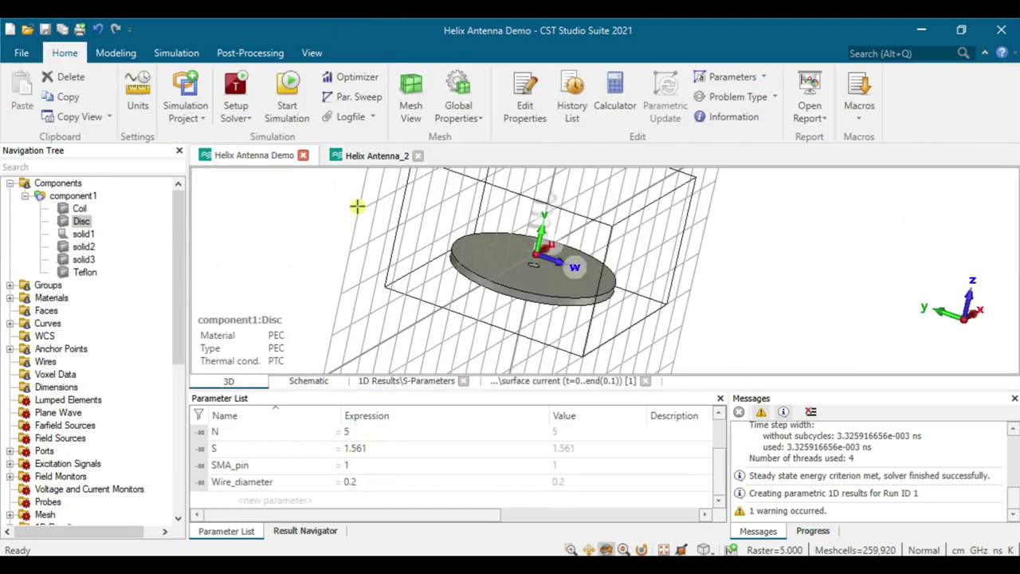
click(357, 162)
double_click(353, 483)
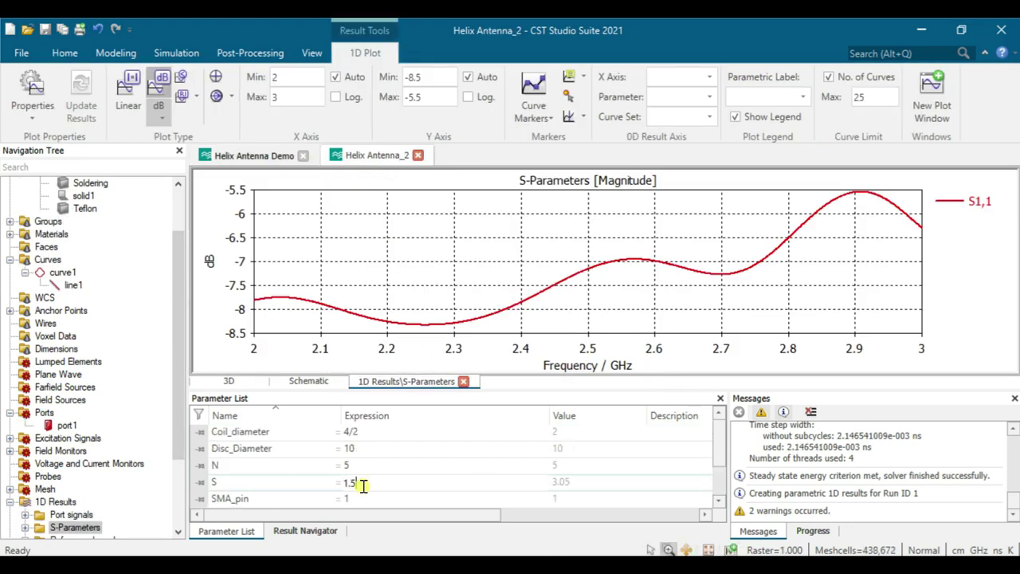
text(1.561)
key(alt+Tab)
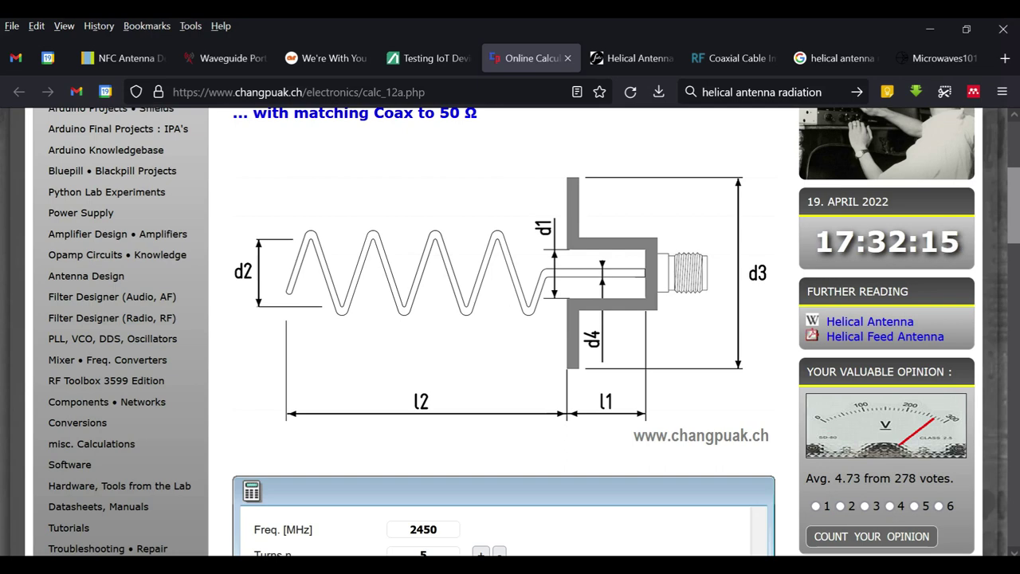
key(Tab)
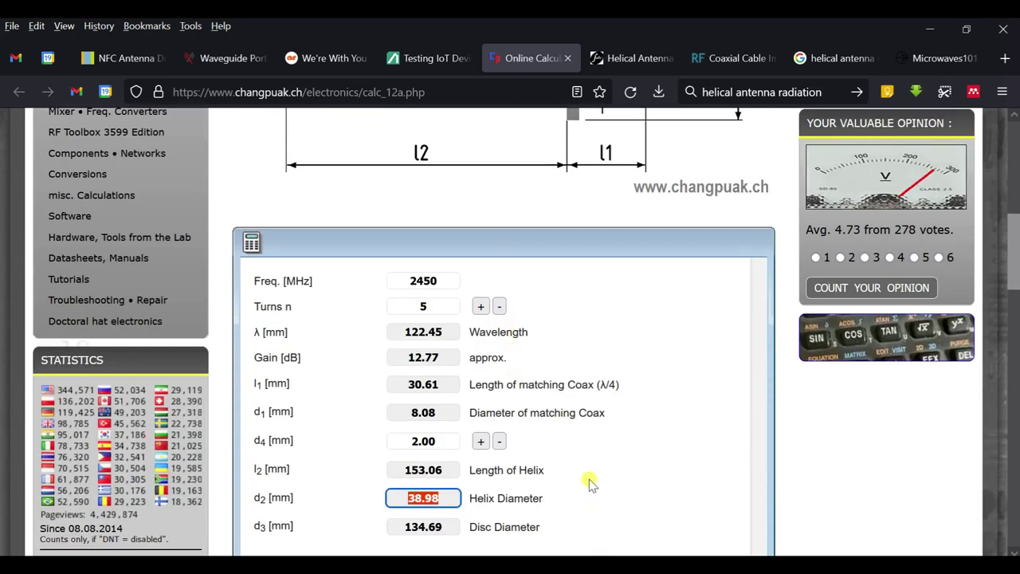
key(alt+Tab)
click(443, 370)
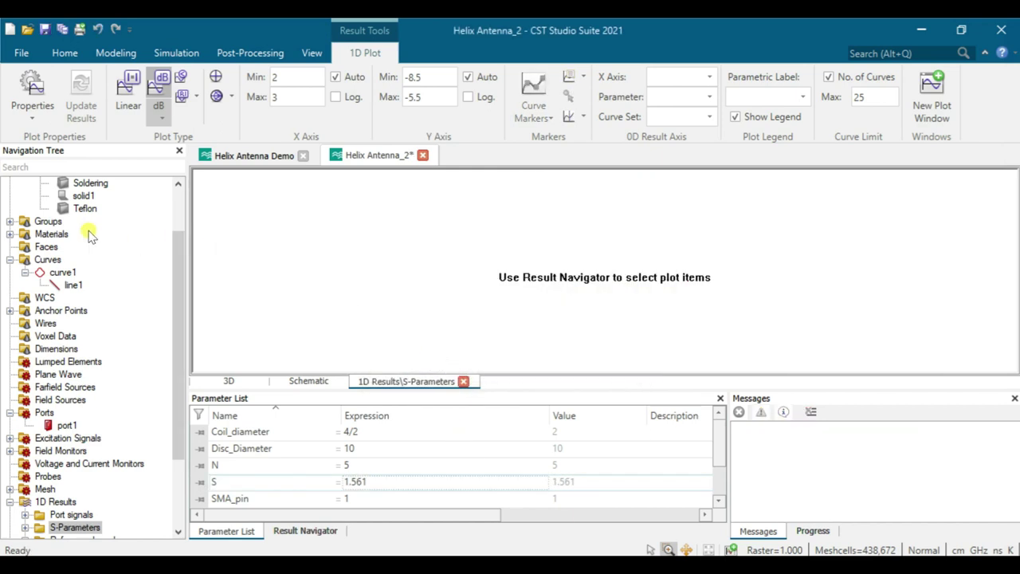
- Try to rebuild the 3D model with the changed S parameter through a parametric update
scroll(84, 227, up, 2)
click(71, 196)
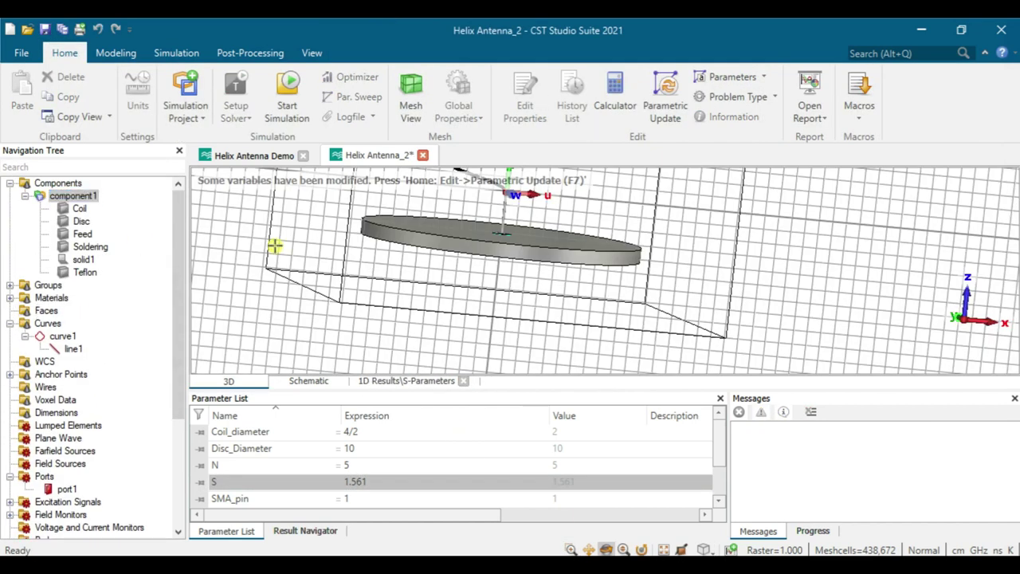
key(F7)
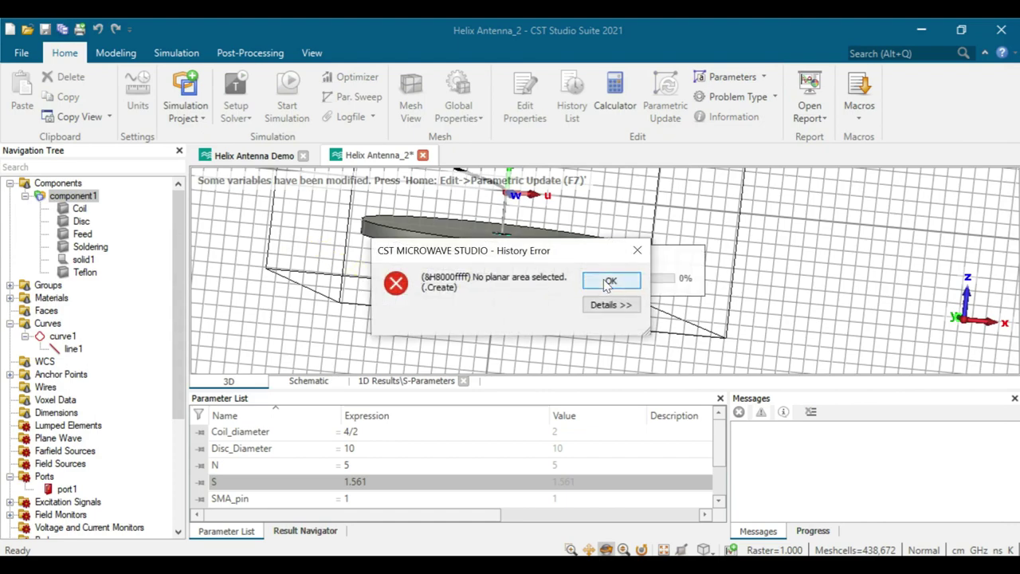
click(600, 283)
drag(572, 272, 469, 319)
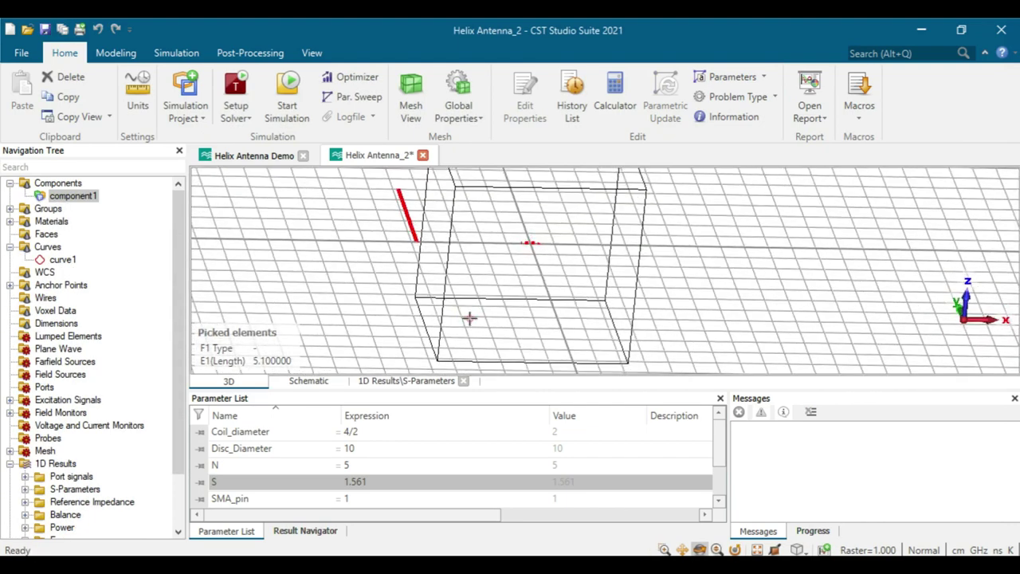
- Set Coil_diameter to 2.33/2 and rebuild the model by processing the entire history list
double_click(371, 484)
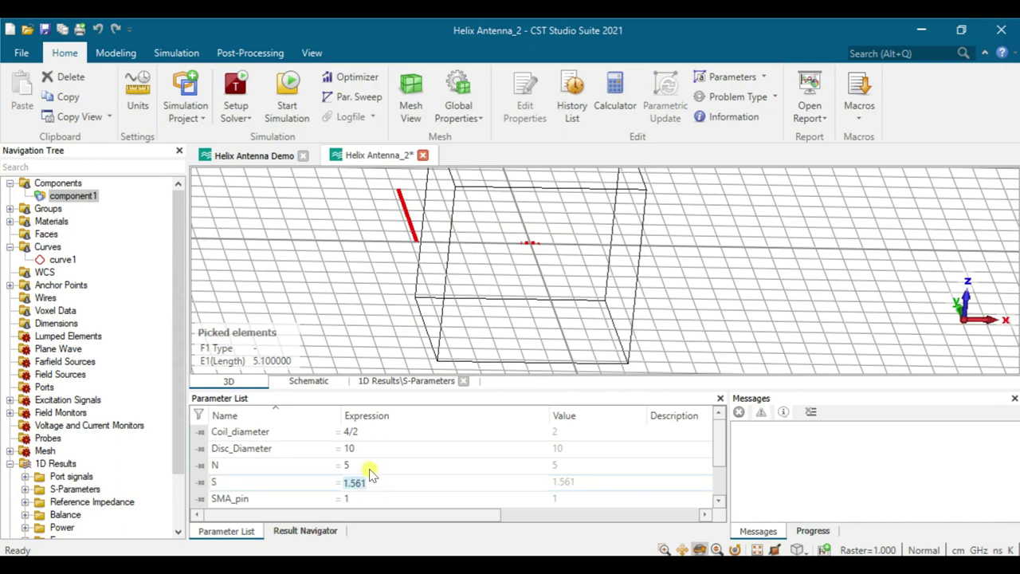
double_click(354, 433)
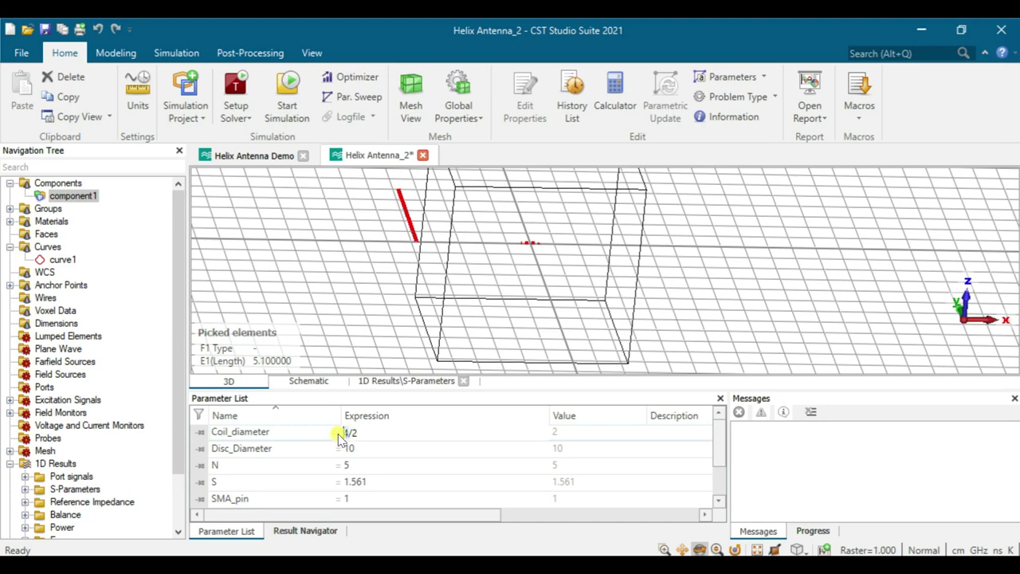
click(370, 271)
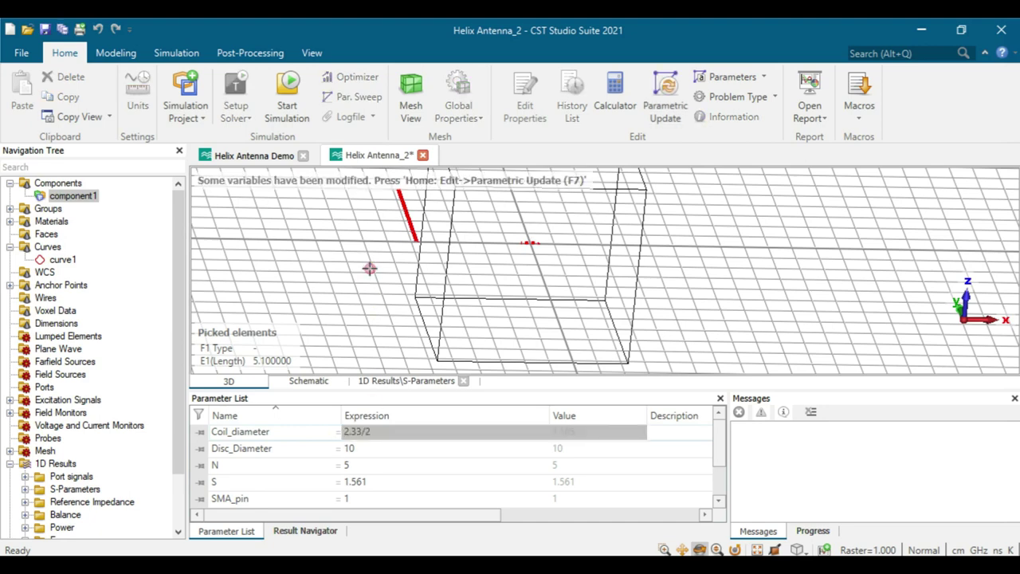
key(F7)
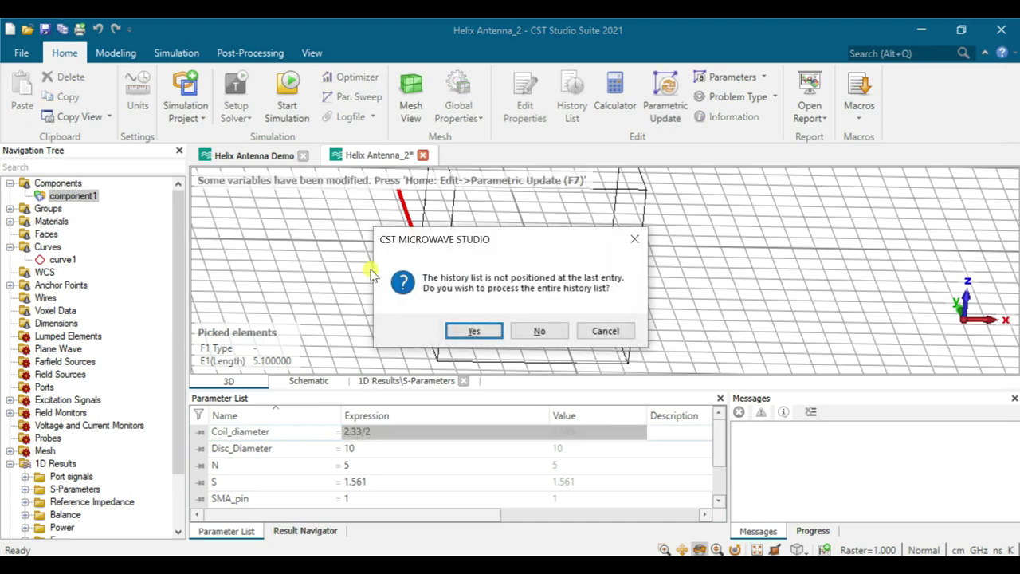
click(475, 330)
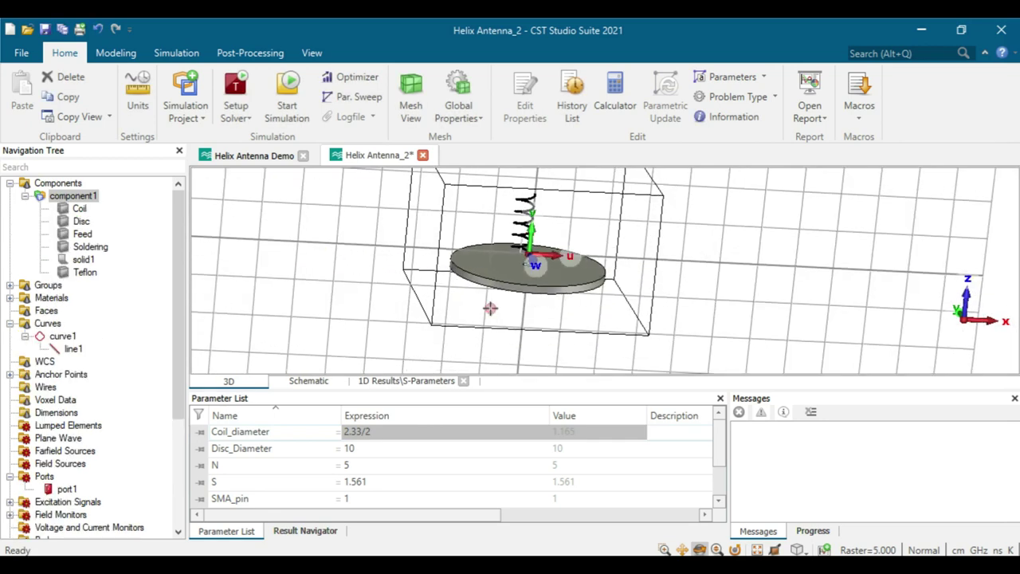
- Delete the farfield (f=0.6) field monitor from the project
click(236, 87)
click(678, 124)
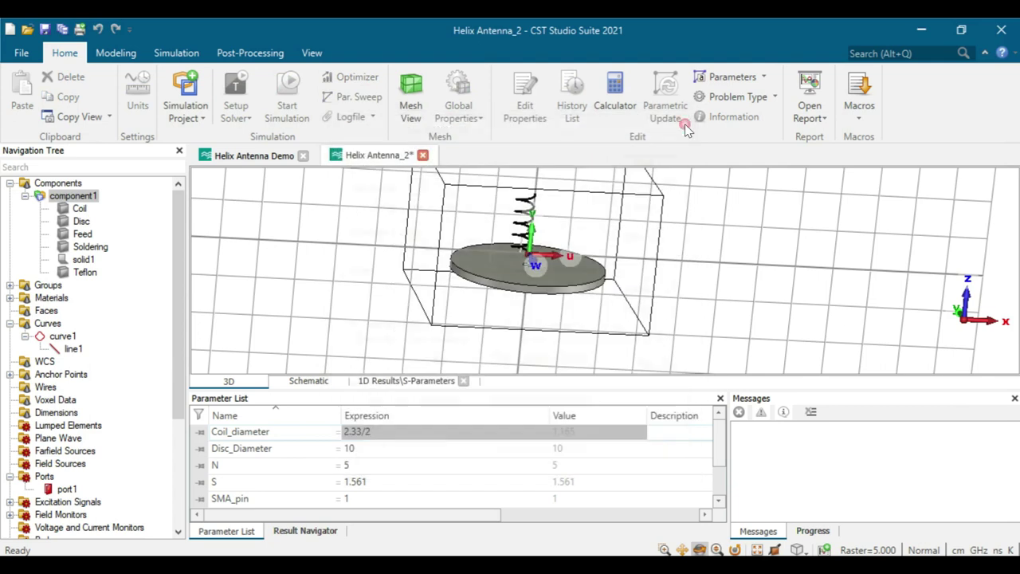
click(10, 515)
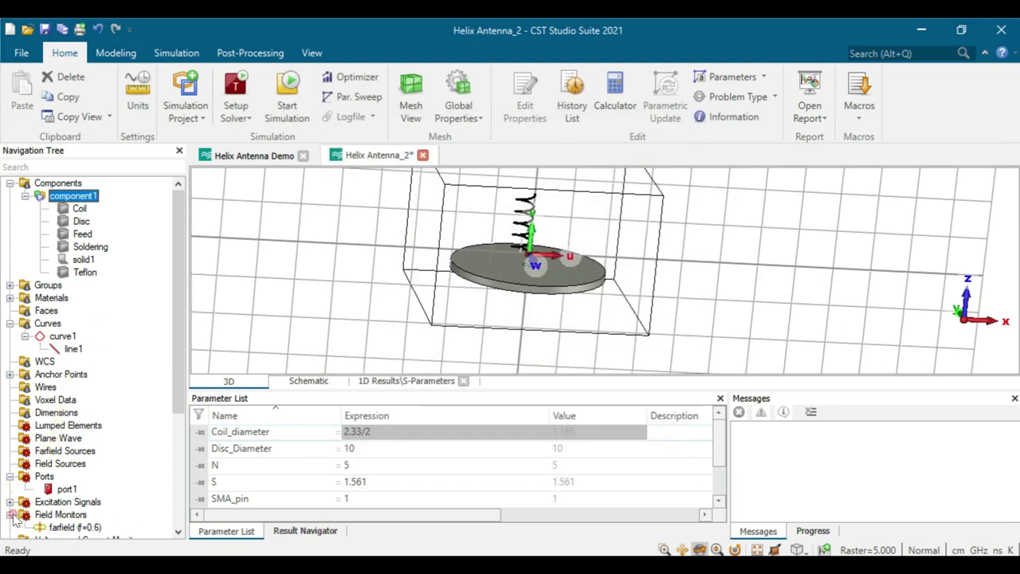
scroll(48, 510, down, 1)
click(70, 490)
right_click(69, 495)
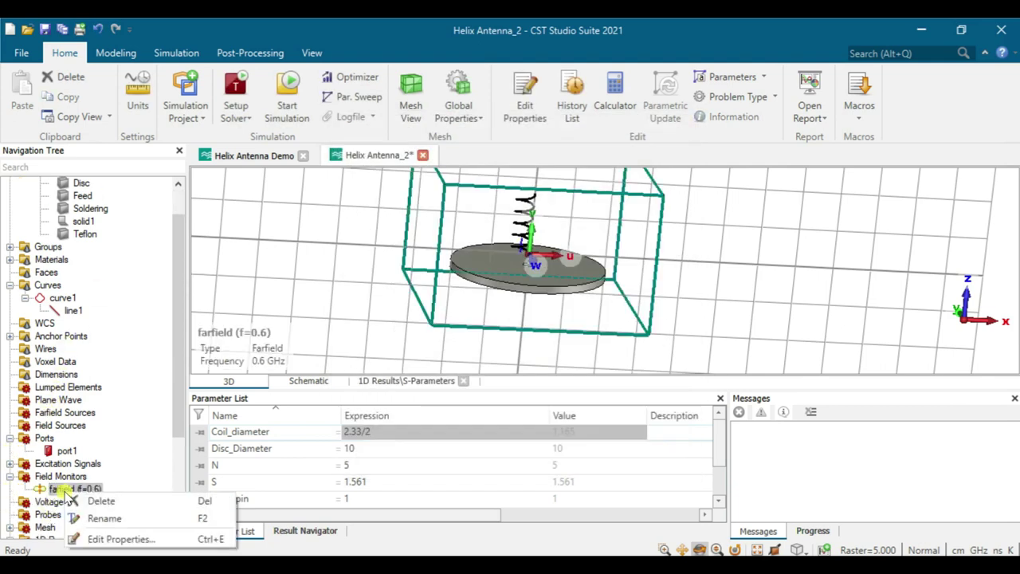
click(90, 499)
click(490, 331)
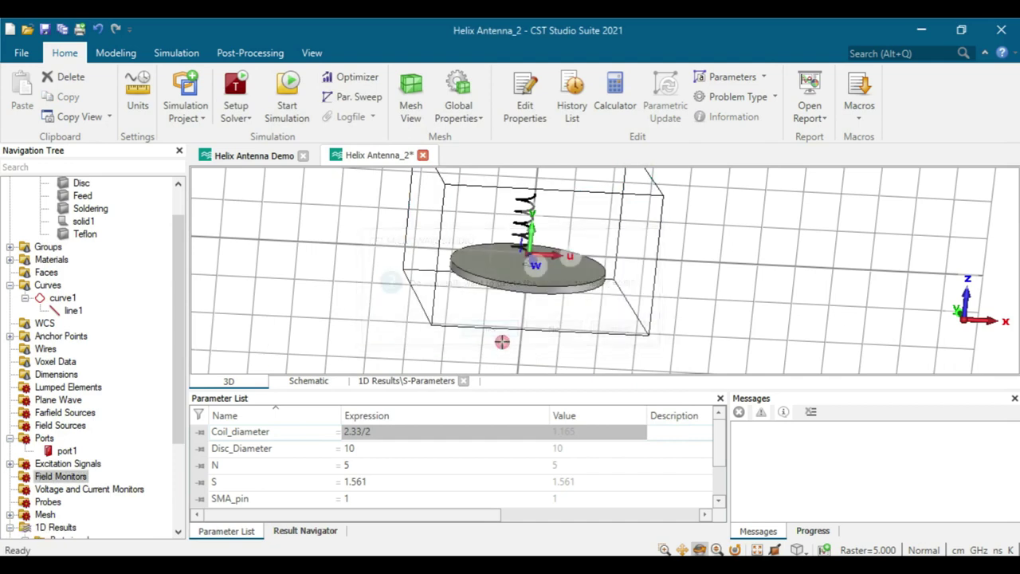
- Run the time domain solver at -30 dB accuracy for the updated helix and plot its S-parameters
click(236, 85)
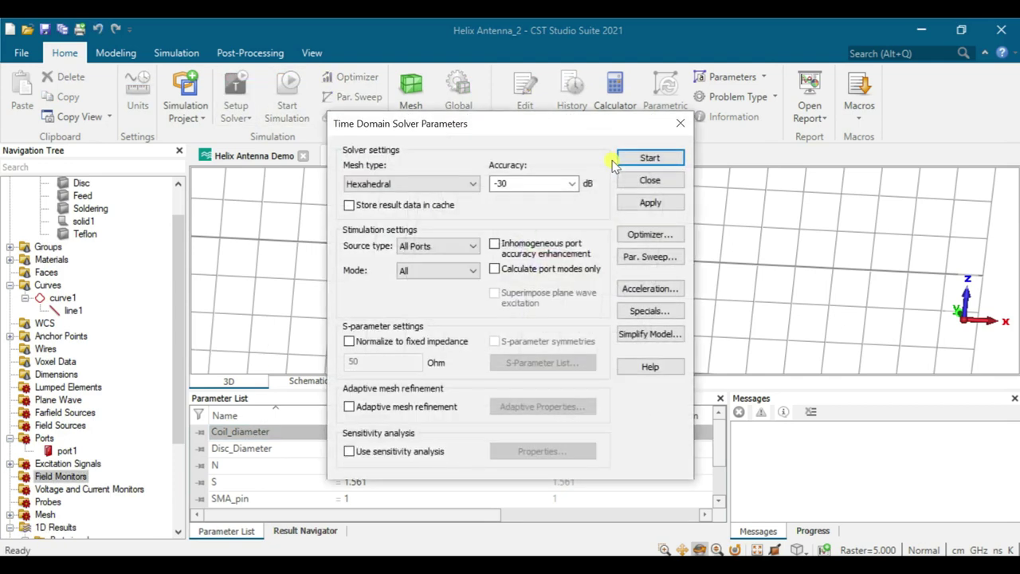
click(650, 161)
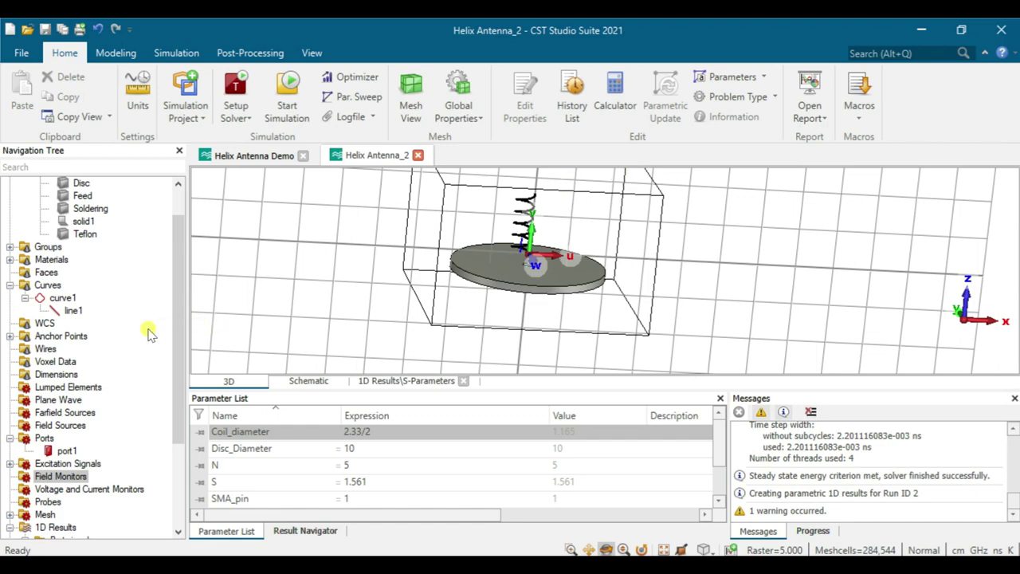
scroll(106, 327, down, 3)
click(66, 437)
click(69, 427)
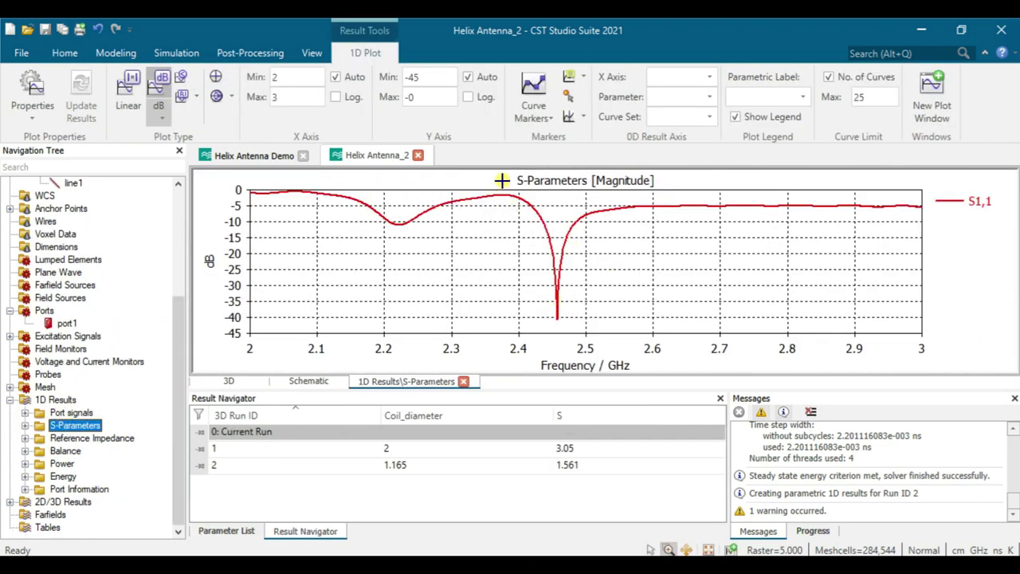
- Place an axis marker at about 2.456 GHz on the S1,1 dip and move its label away from the curve
click(567, 118)
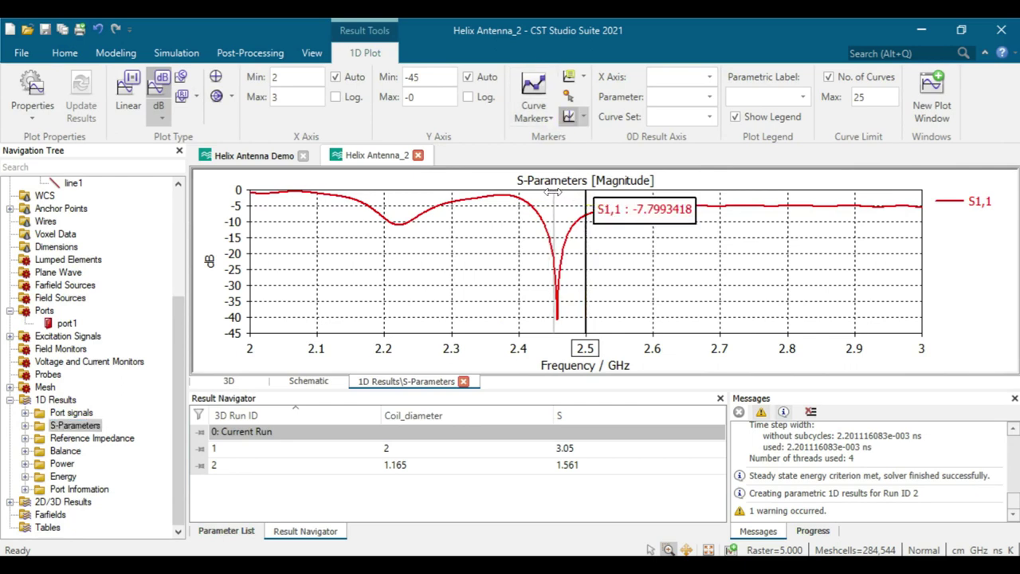
click(556, 192)
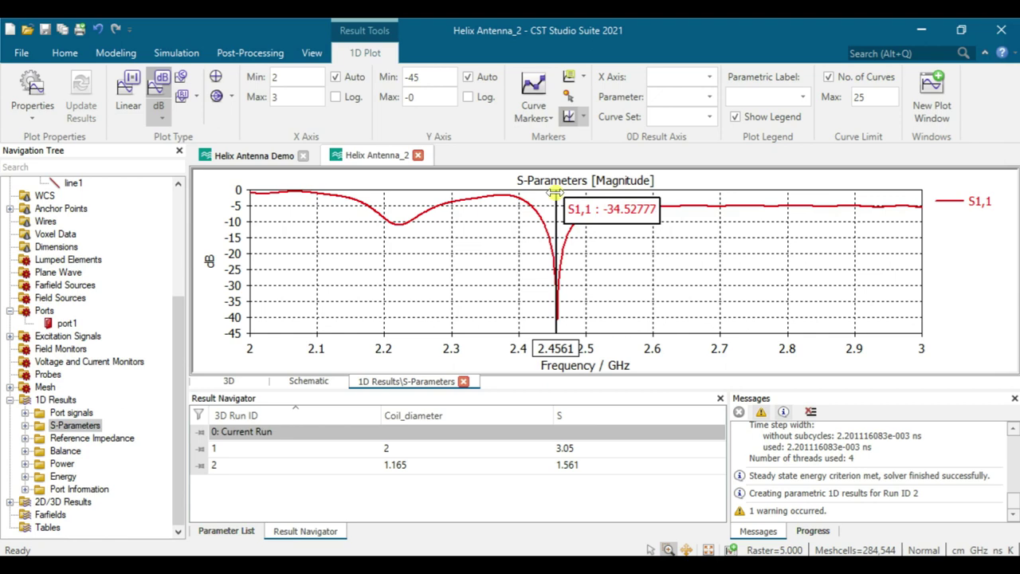
drag(622, 221, 667, 258)
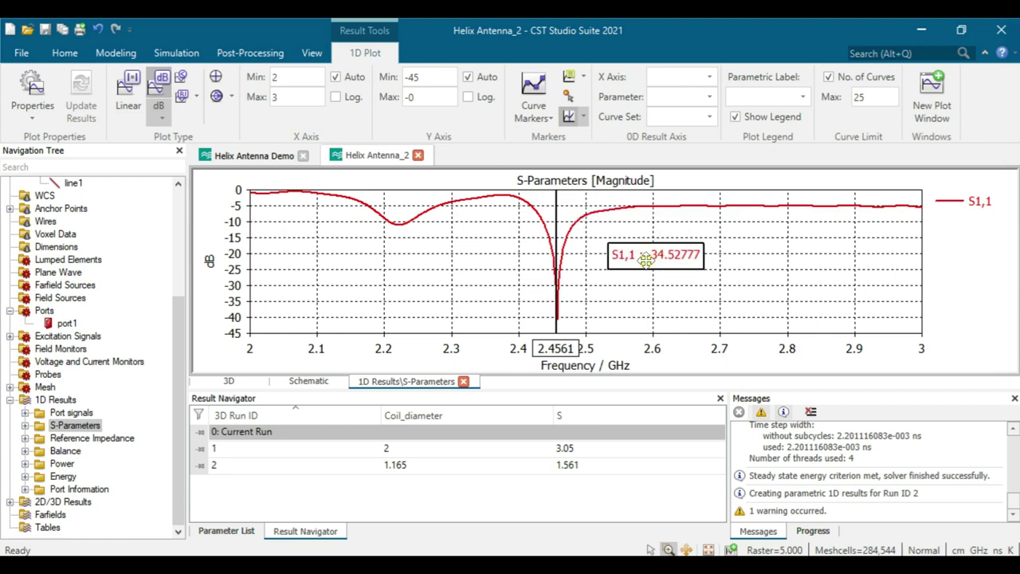
- Add an H-field and surface current time monitor with start time 0 and step width 0.1
click(176, 53)
click(368, 99)
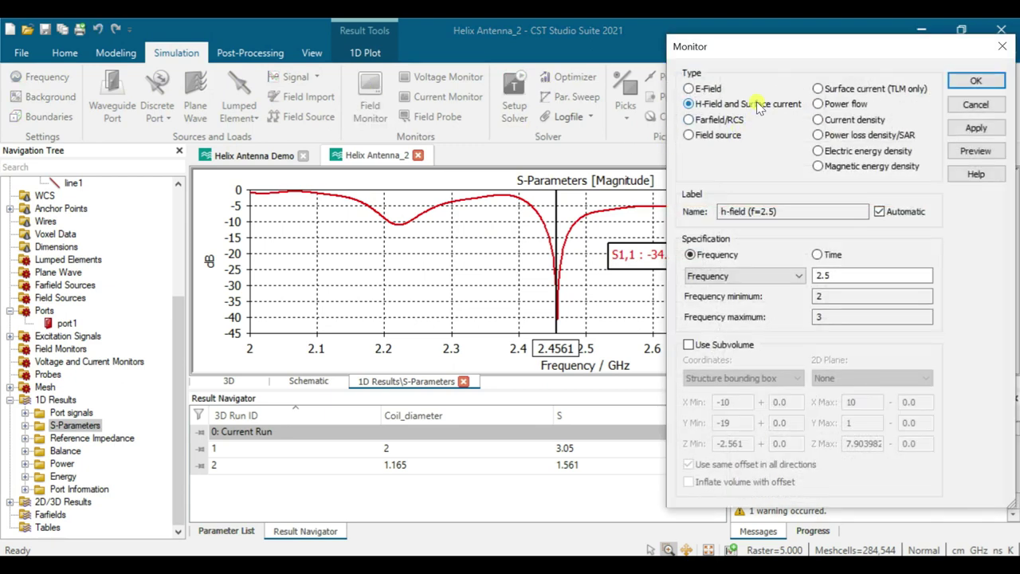
click(830, 255)
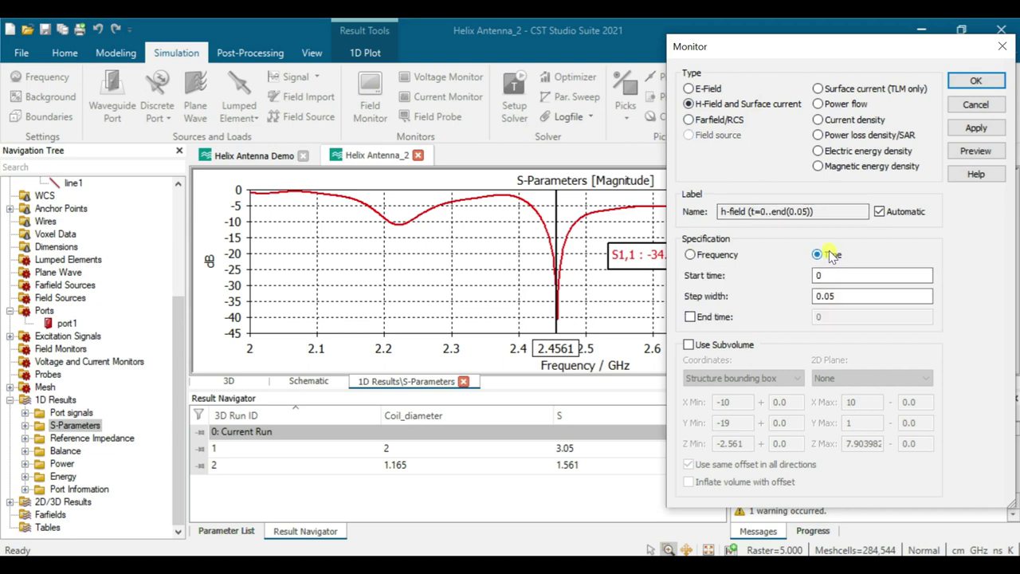
click(831, 297)
text(1)
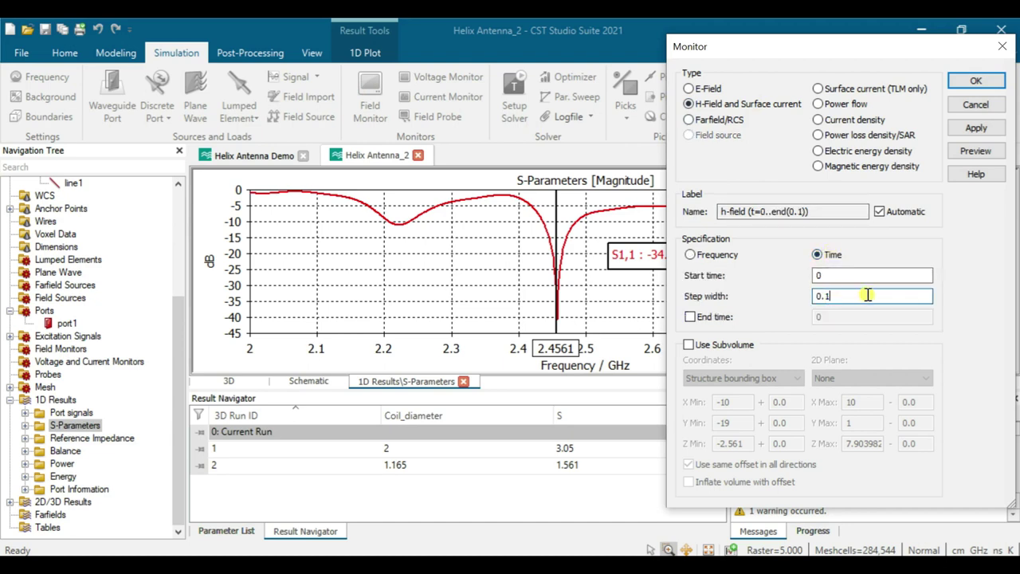
click(979, 128)
- Add a Farfield/RCS frequency monitor at 2.45 GHz and close the monitor settings
click(725, 120)
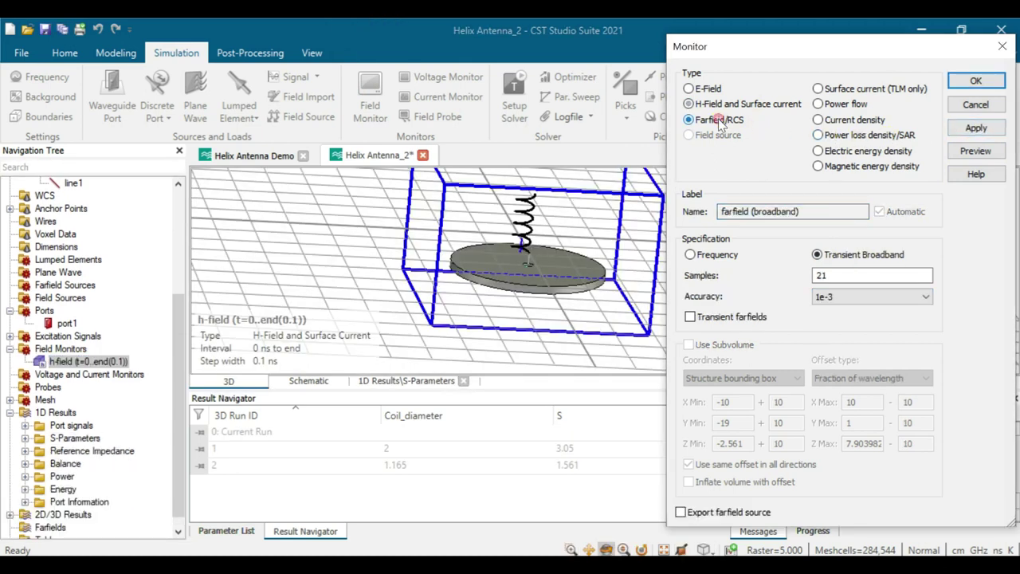
click(731, 255)
double_click(825, 275)
text(2.45)
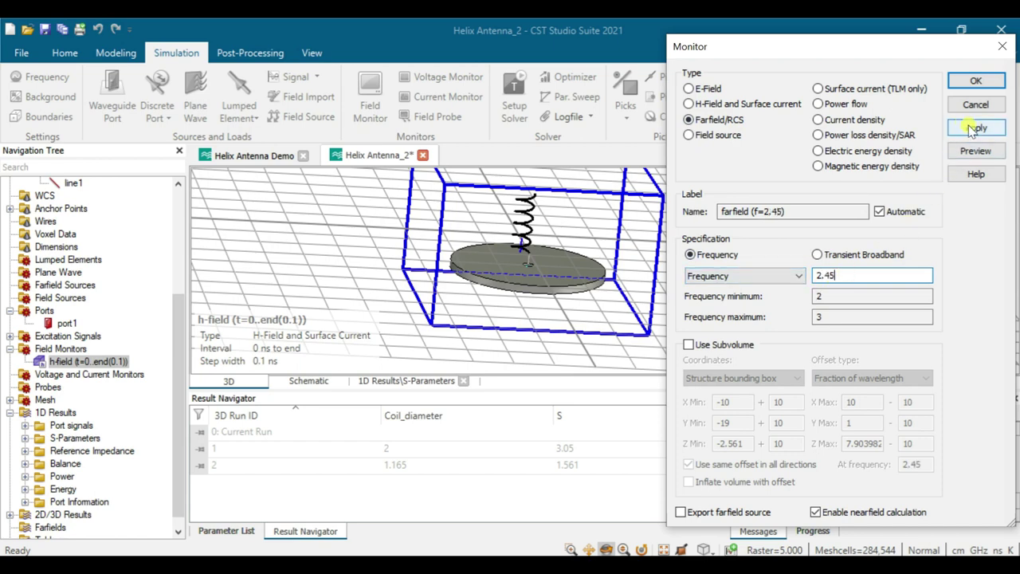
click(976, 80)
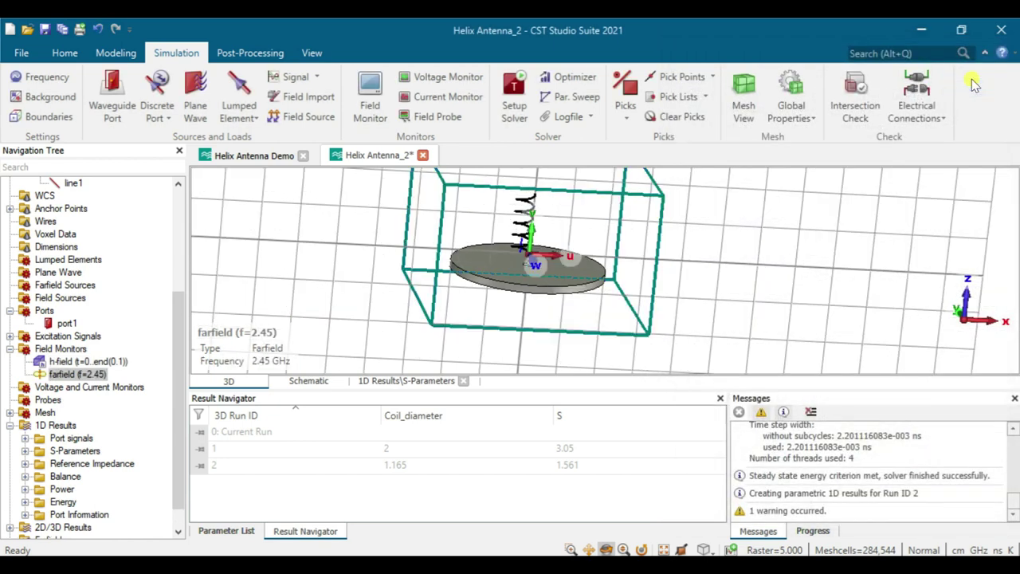
- Display the S-parameter plot and rerun the time domain solver with the new field monitors
click(88, 449)
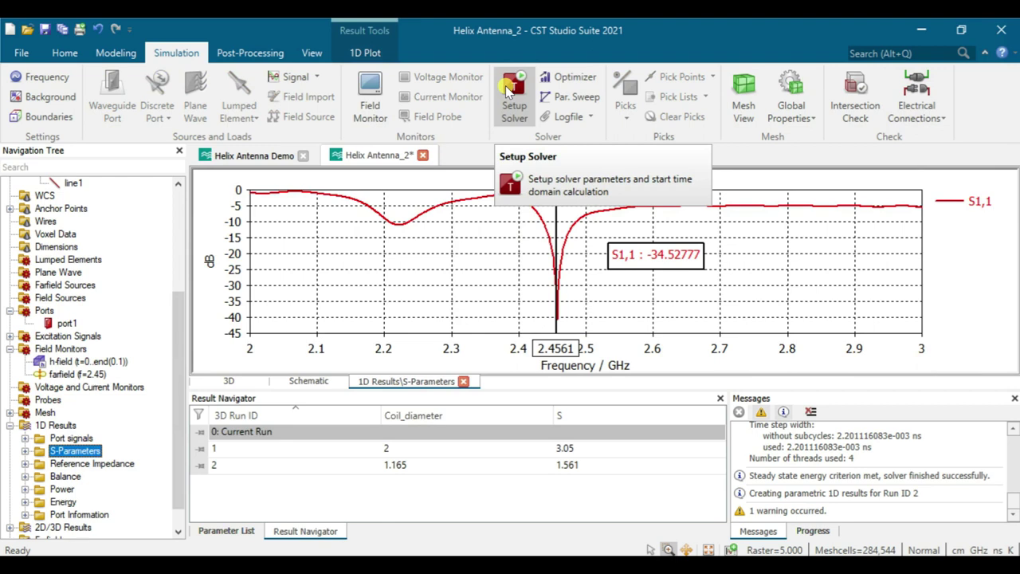
click(508, 88)
click(630, 158)
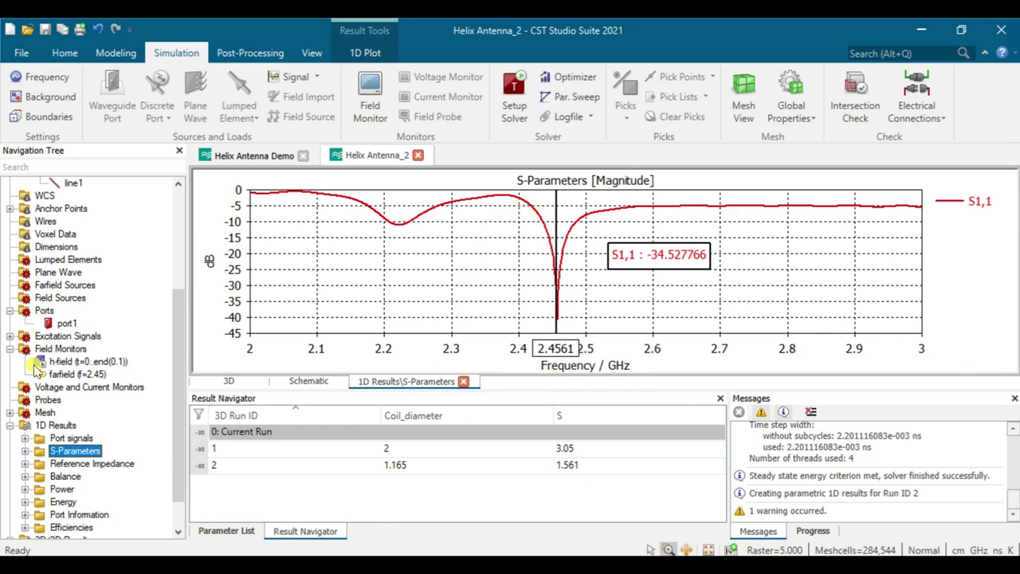
- Display the 2.45 GHz farfield result in 3D and show the antenna structure together with the radiation pattern
scroll(70, 450, down, 1)
click(9, 514)
click(48, 526)
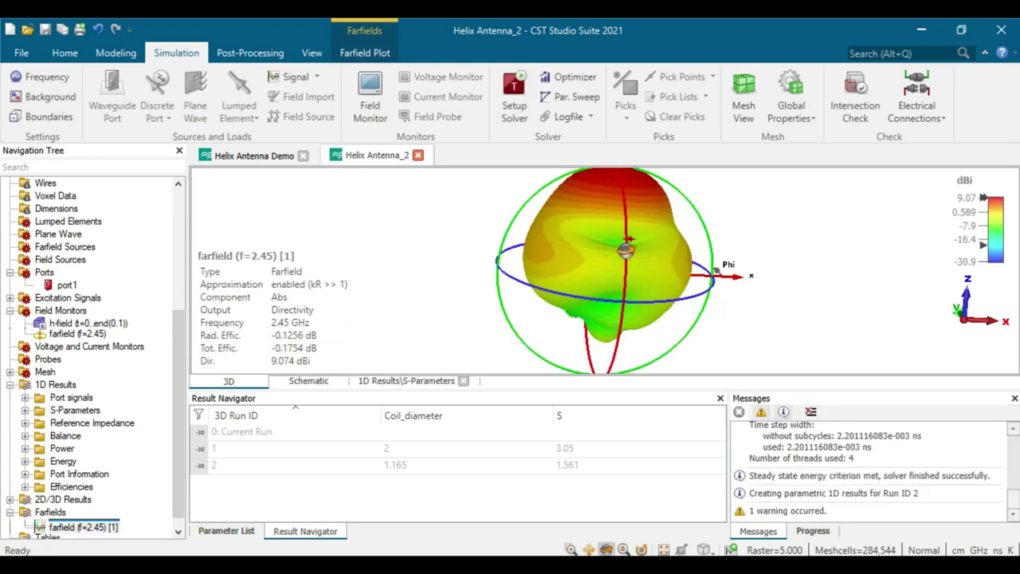
drag(629, 238, 607, 275)
click(344, 56)
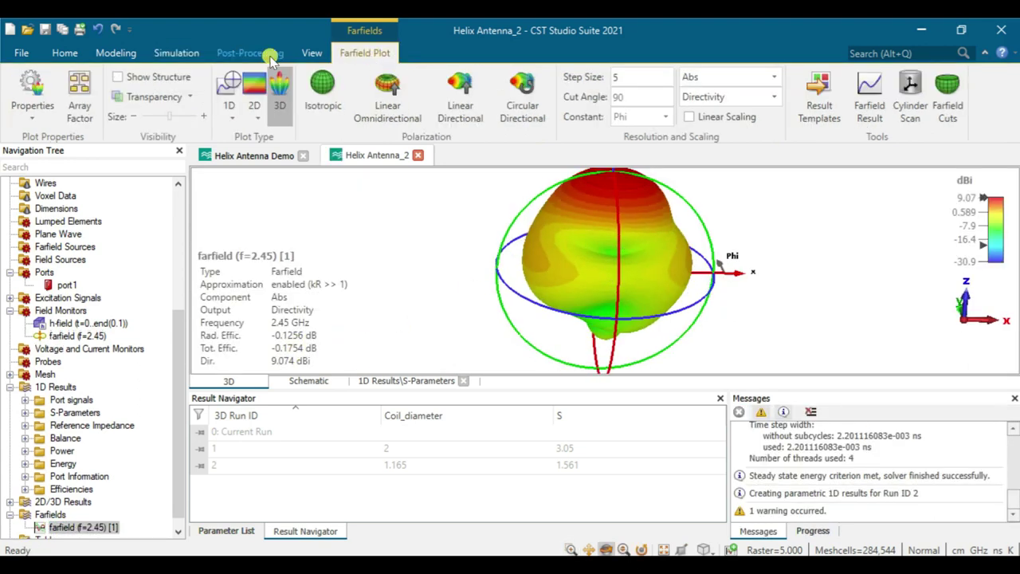
click(168, 81)
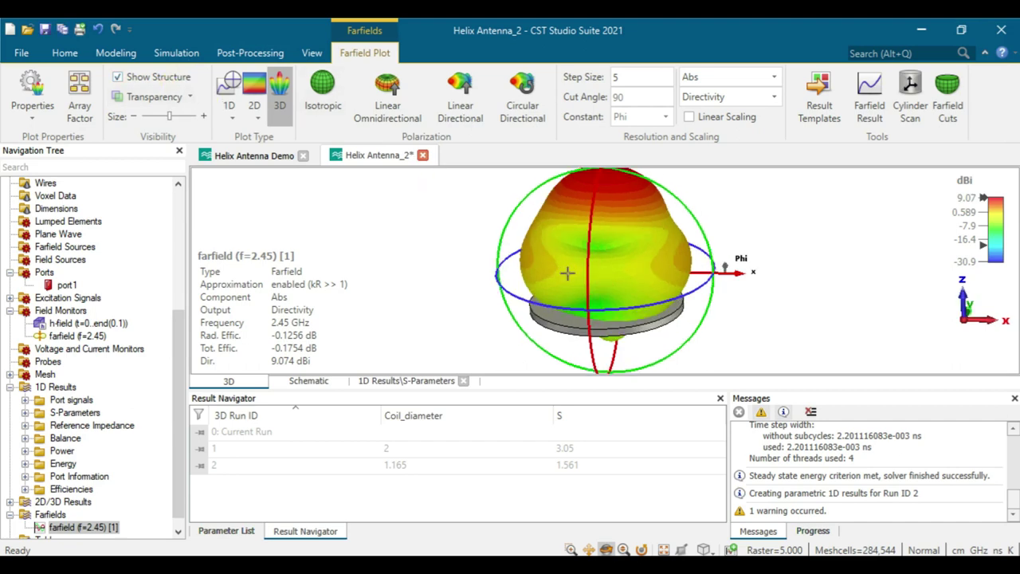
- Change the farfield quantity to Gain (IEEE), viewing it in linear scaling before returning to the dB scale
click(742, 121)
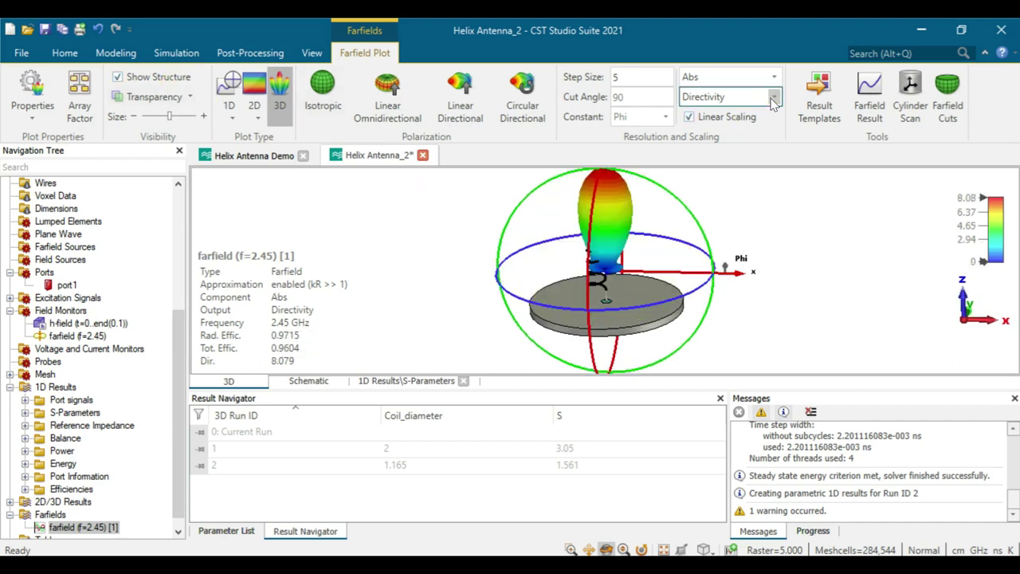
click(772, 99)
click(750, 127)
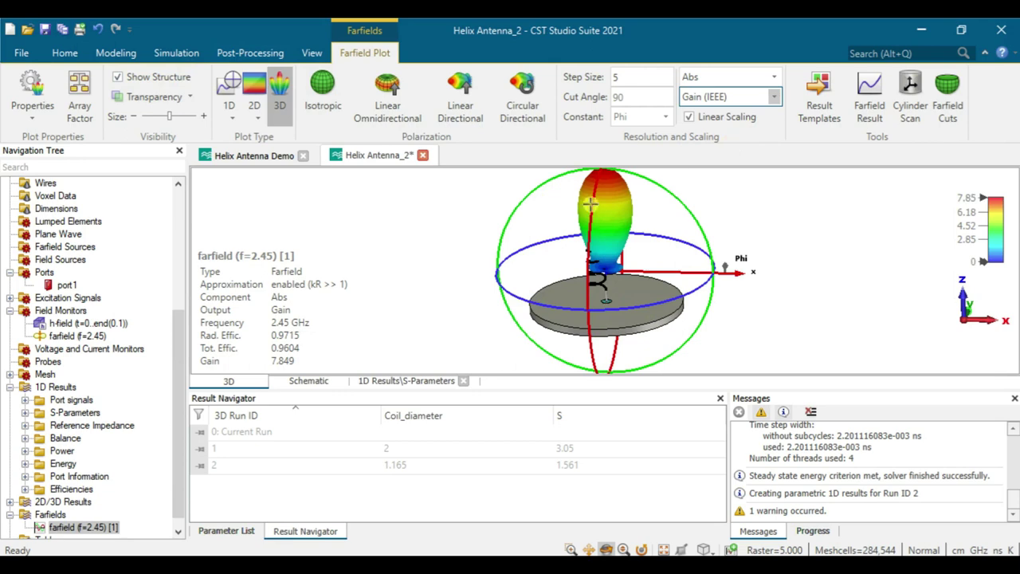
click(738, 118)
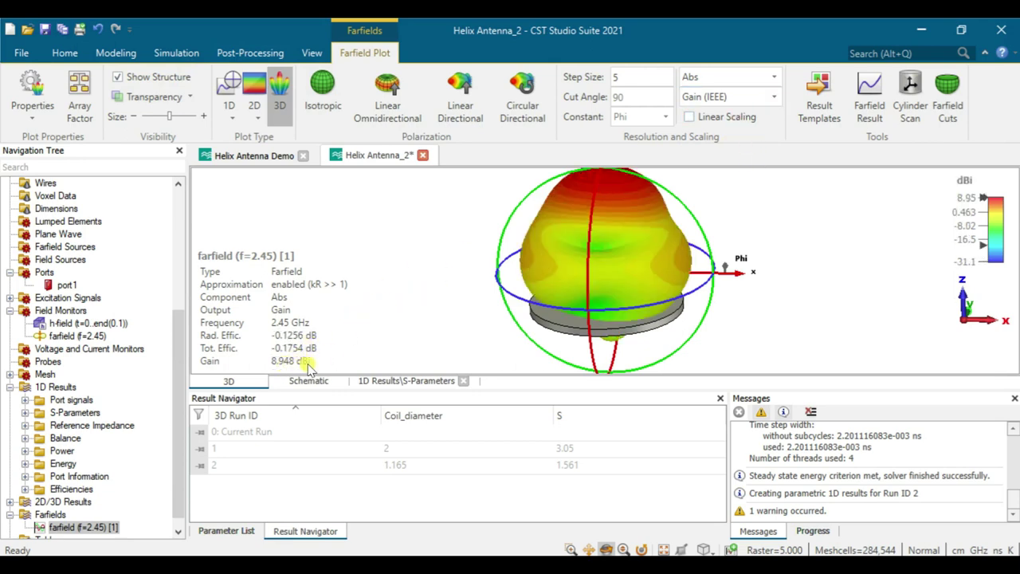
- Show the farfield gain as a 1D polar plot, enlarge the plot area and enable linear scaling
click(241, 102)
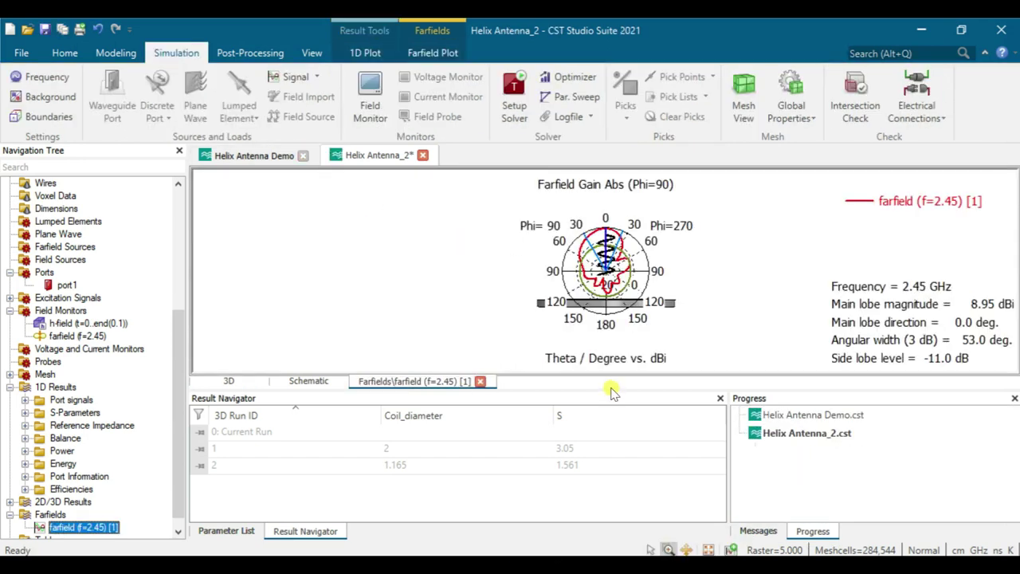
click(454, 52)
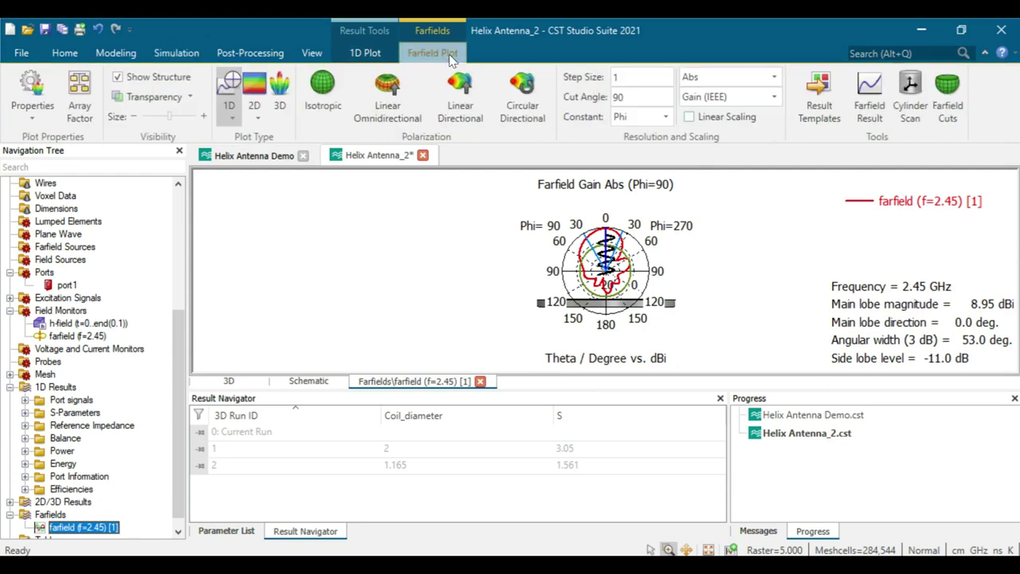
click(734, 118)
drag(672, 388, 668, 439)
click(710, 118)
- Switch the farfield gain plot to 1D Cartesian
click(232, 117)
click(245, 152)
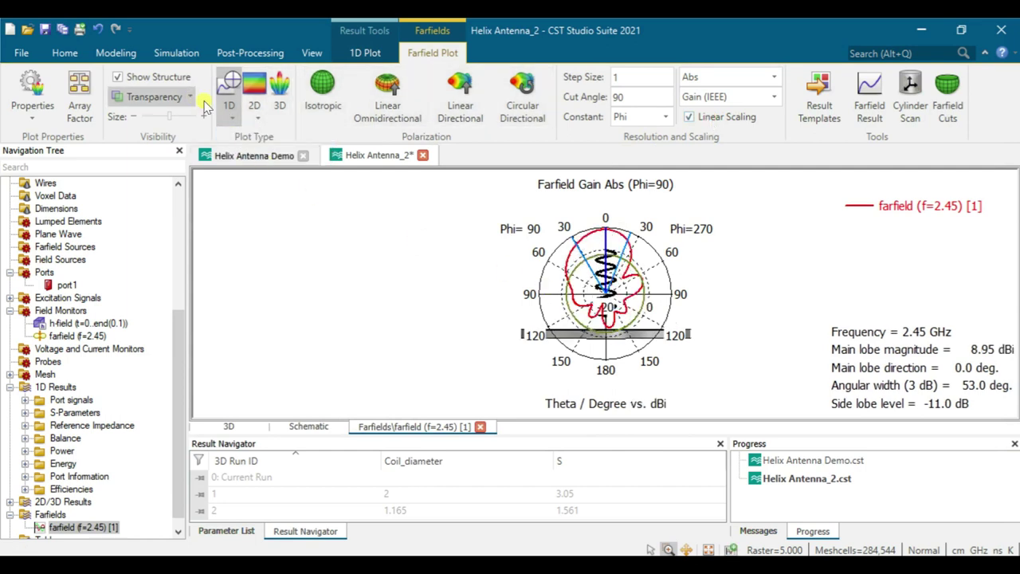
click(230, 117)
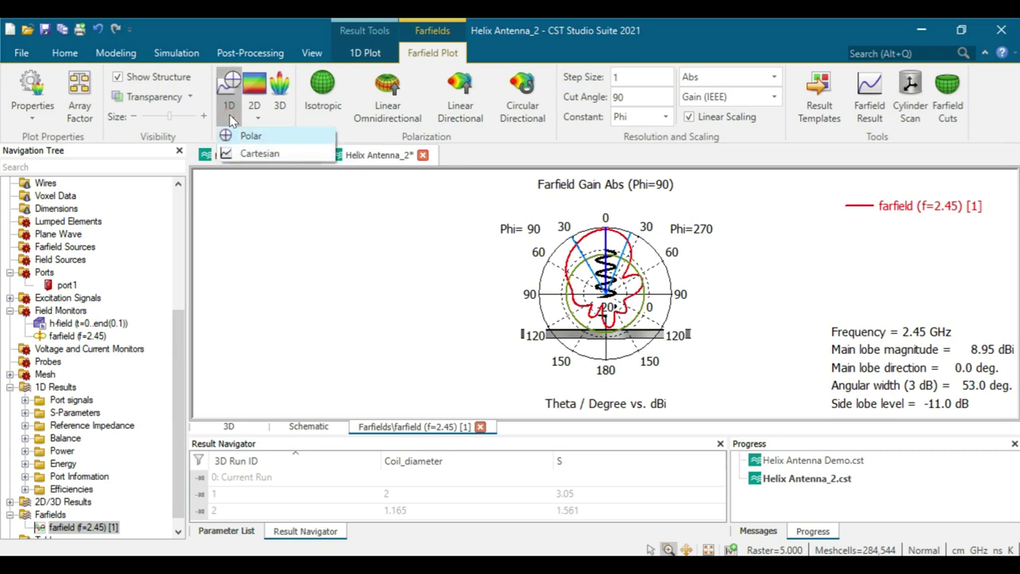
click(248, 152)
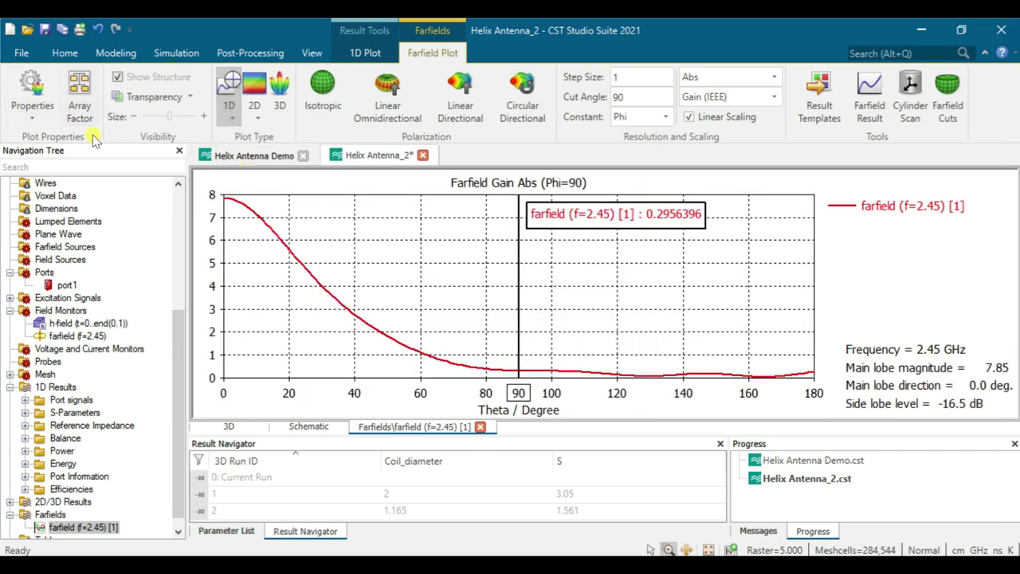
- Set the farfield plot range for polar angles to 360 degrees, spanning -180 to +180 degrees
click(32, 88)
click(104, 329)
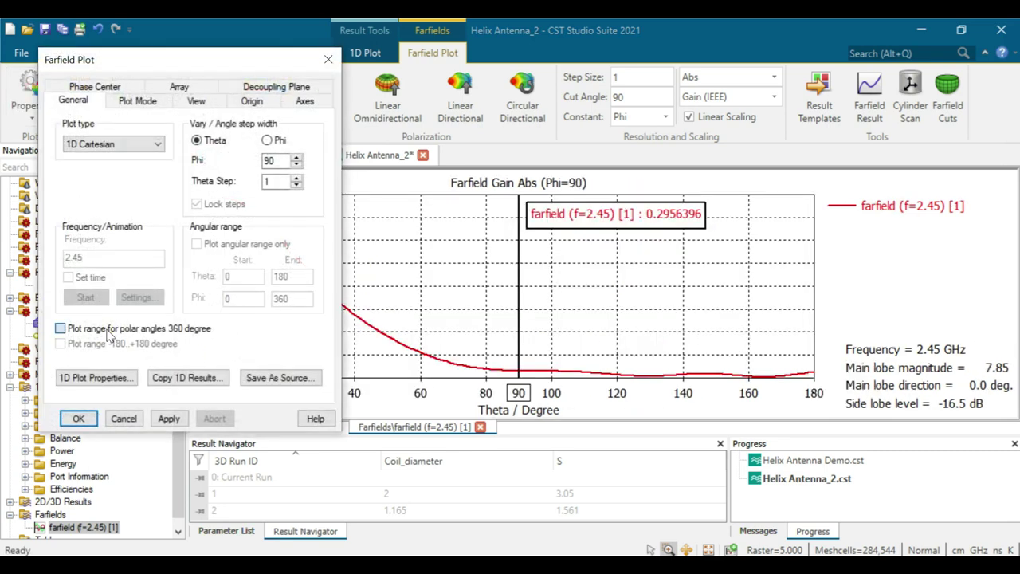
click(168, 418)
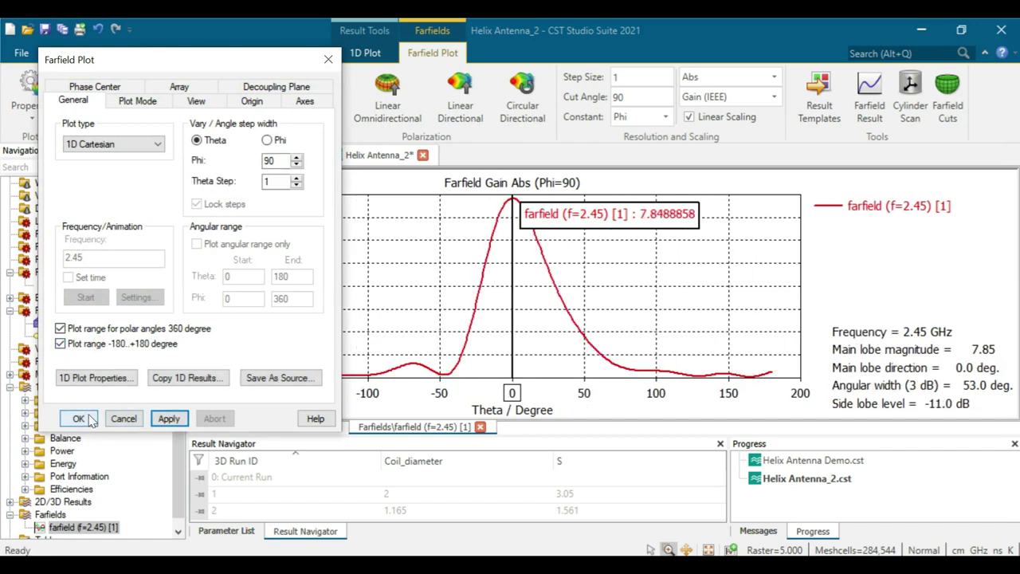
click(88, 419)
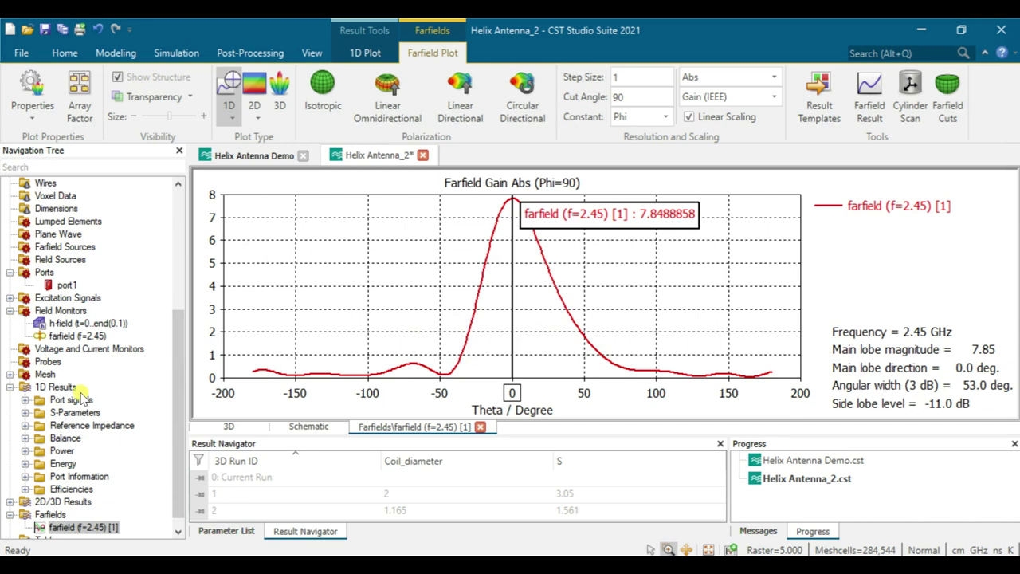
- Open the surface current time-monitor result from the 2D/3D results and examine it around the helix and disc
scroll(84, 391, down, 1)
click(9, 489)
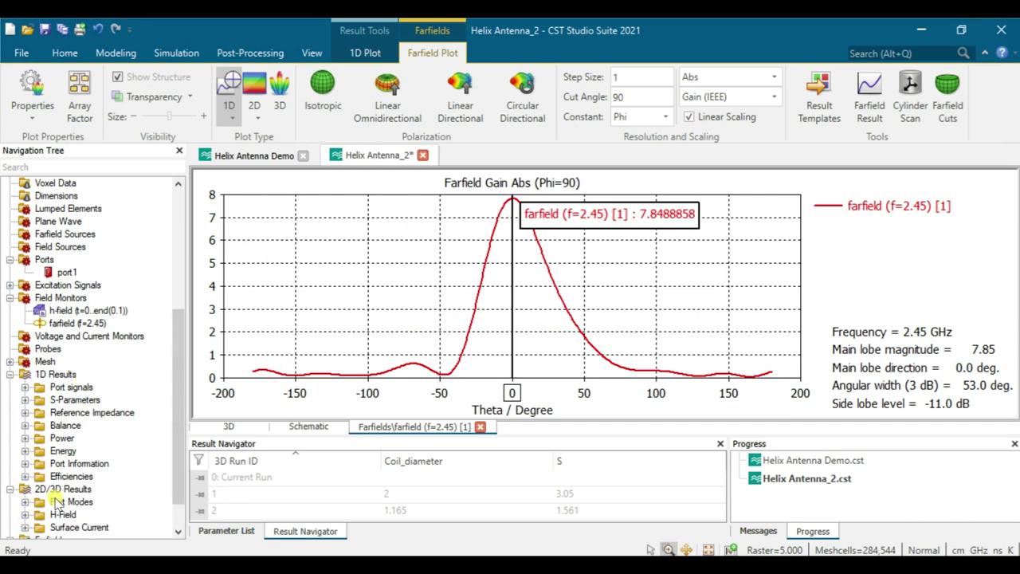
click(26, 527)
click(76, 516)
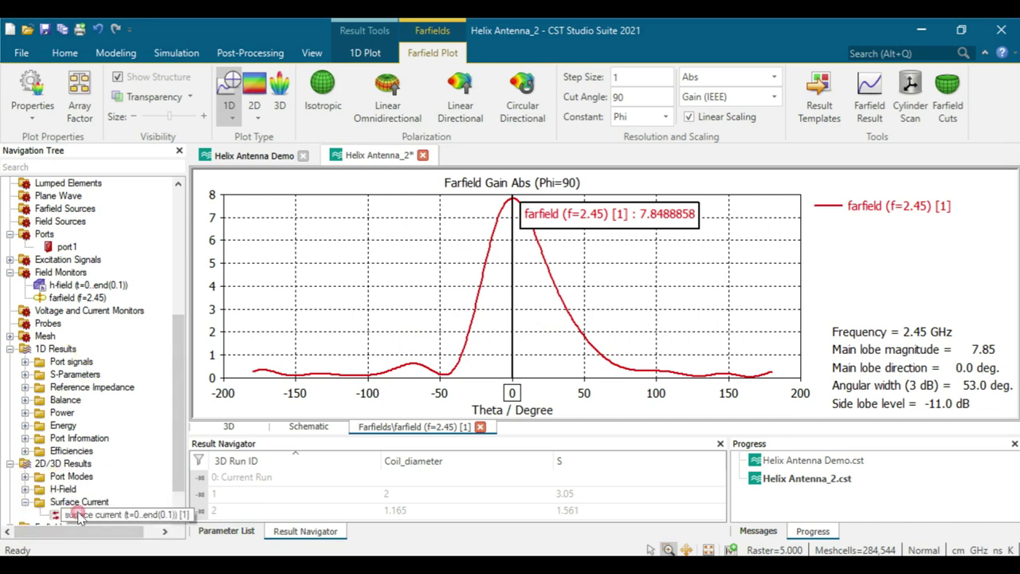
scroll(686, 291, up, 2)
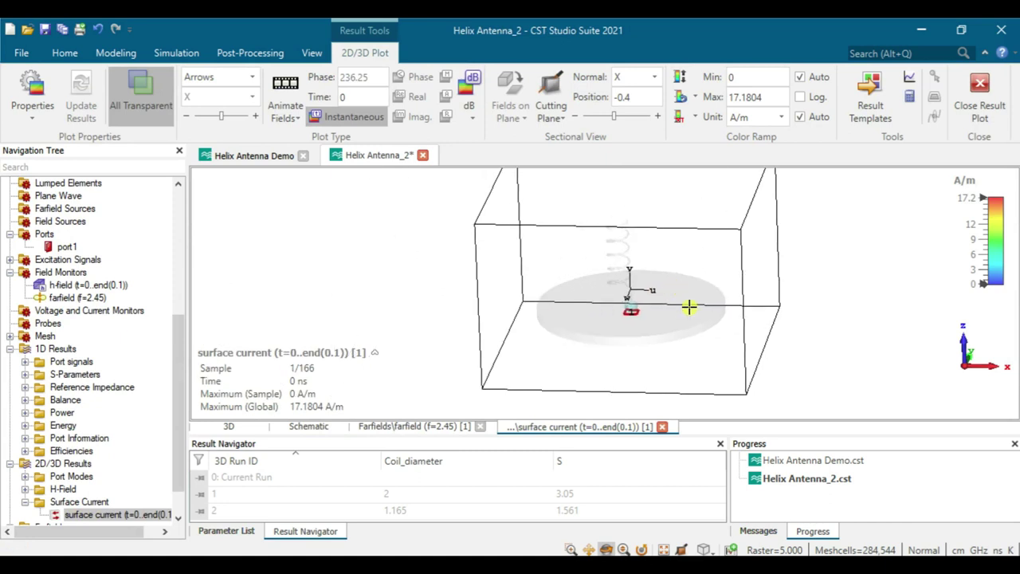
drag(685, 291, 683, 307)
scroll(677, 295, up, 2)
scroll(640, 291, down, 3)
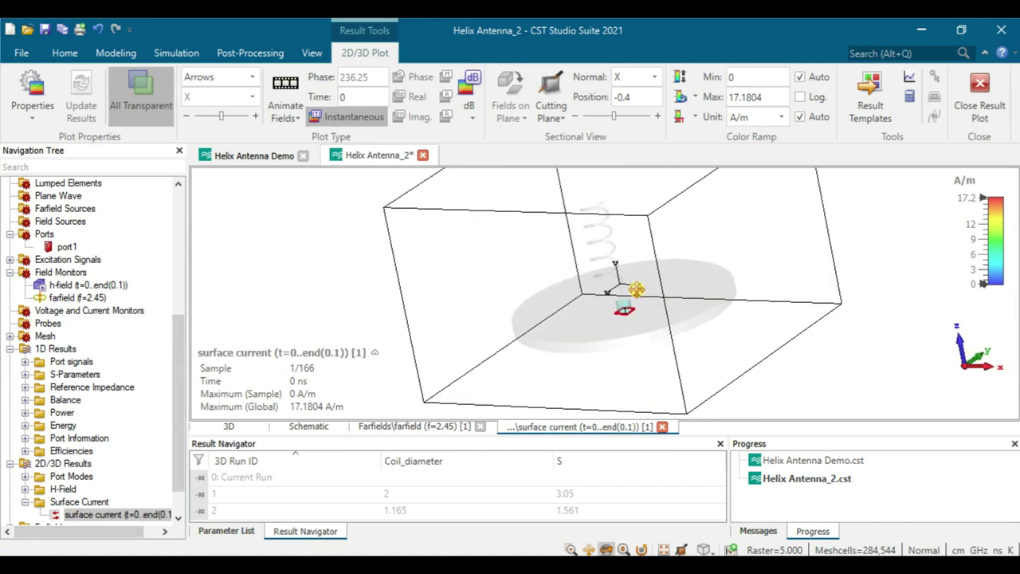
- Display the surface current in dB, run the field animation over time and stop it
click(679, 77)
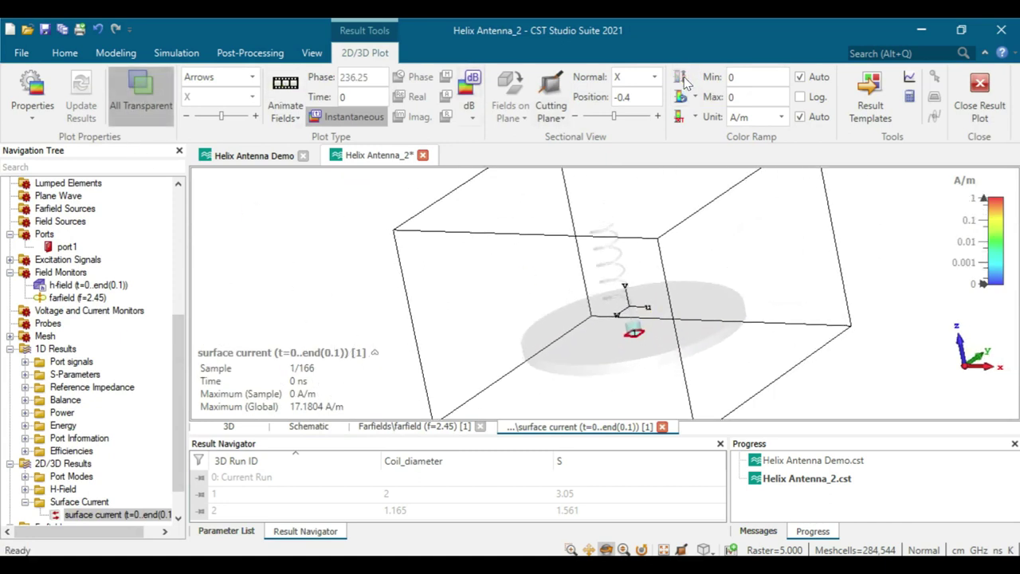
click(475, 83)
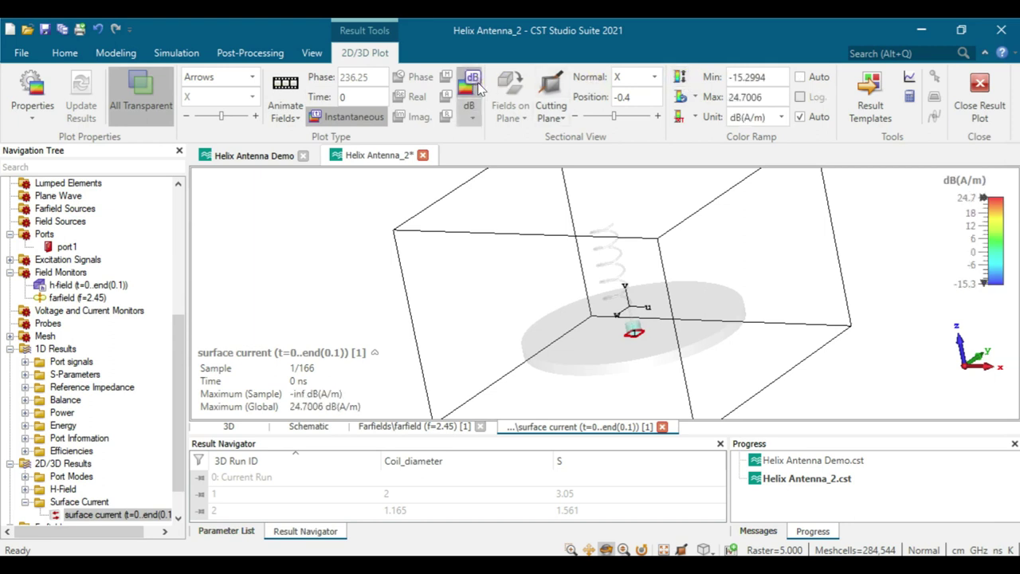
click(274, 85)
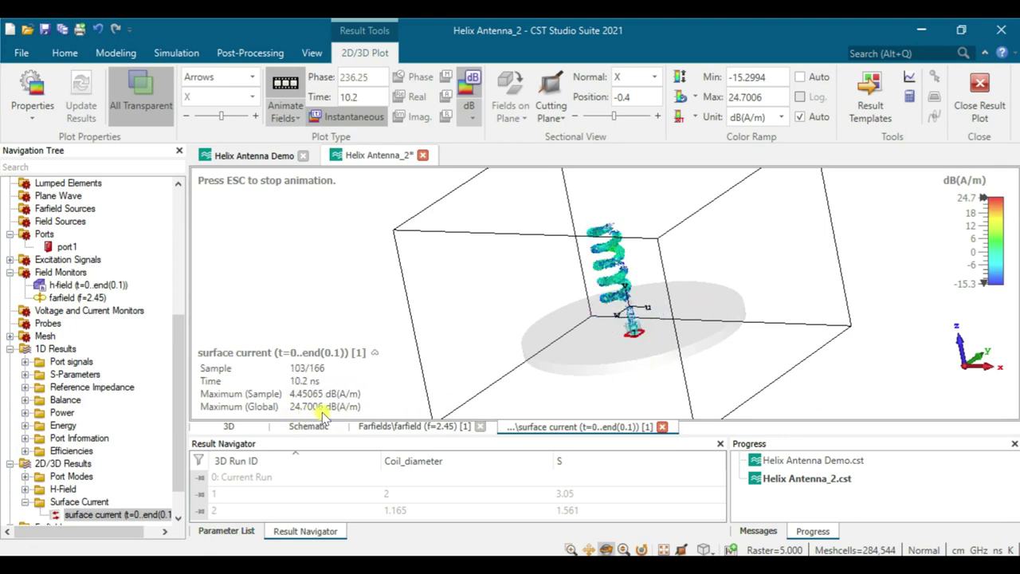
click(294, 87)
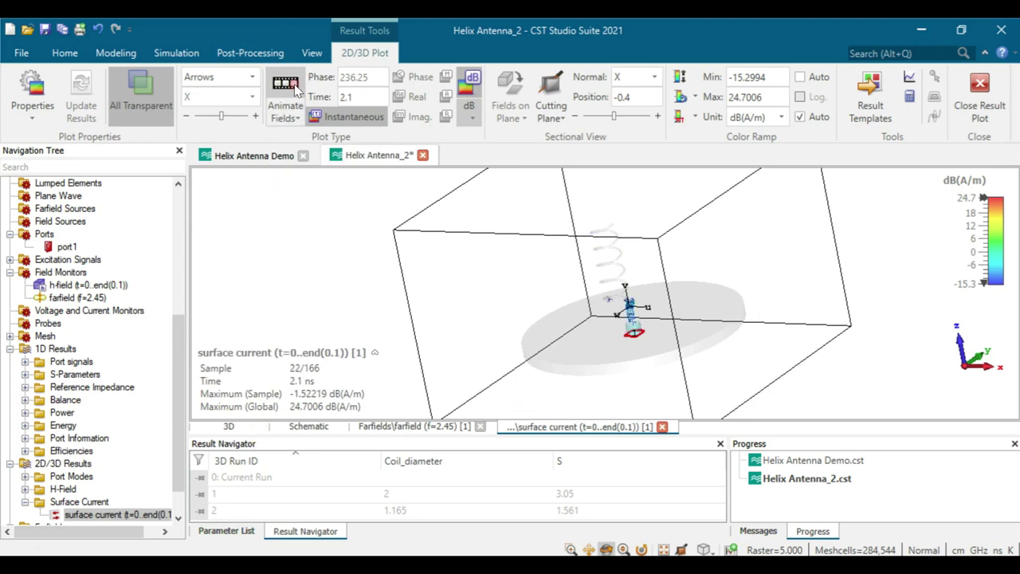
- Return to the S-parameter plot, then switch to the online helical antenna calculator and calculate the dimensions for 5800 MHz with 5 turns
click(79, 375)
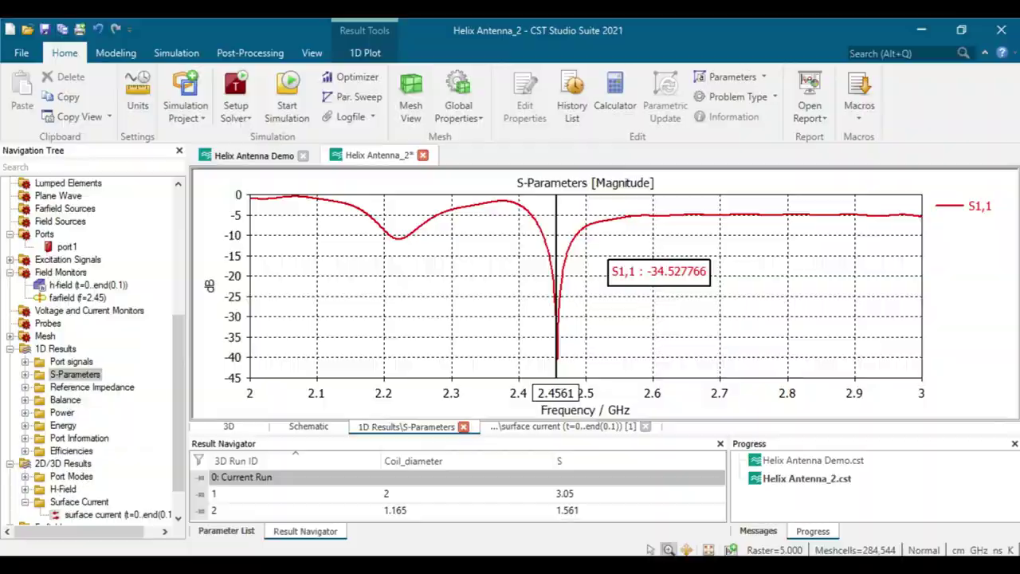
key(alt+Tab)
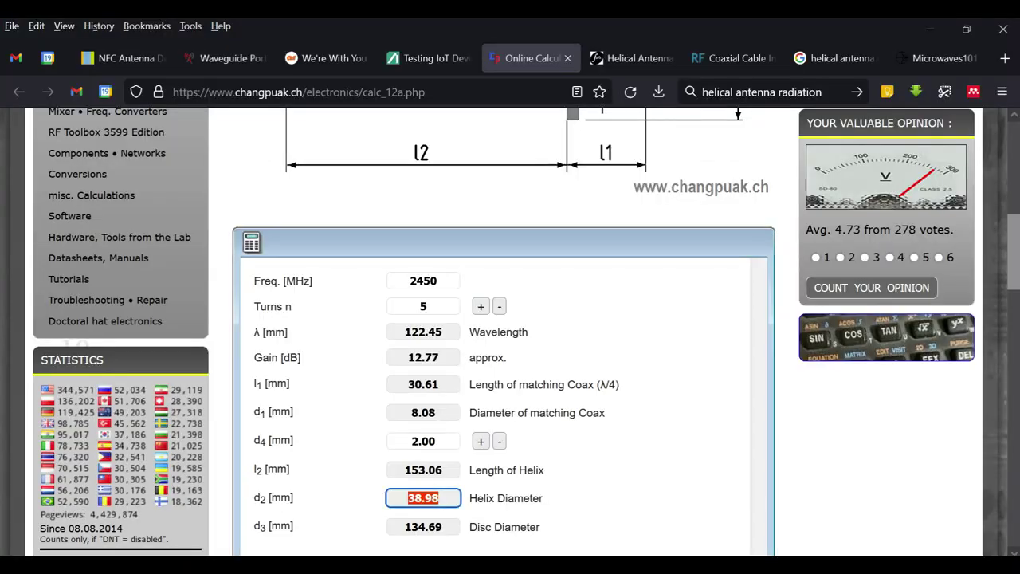
click(427, 279)
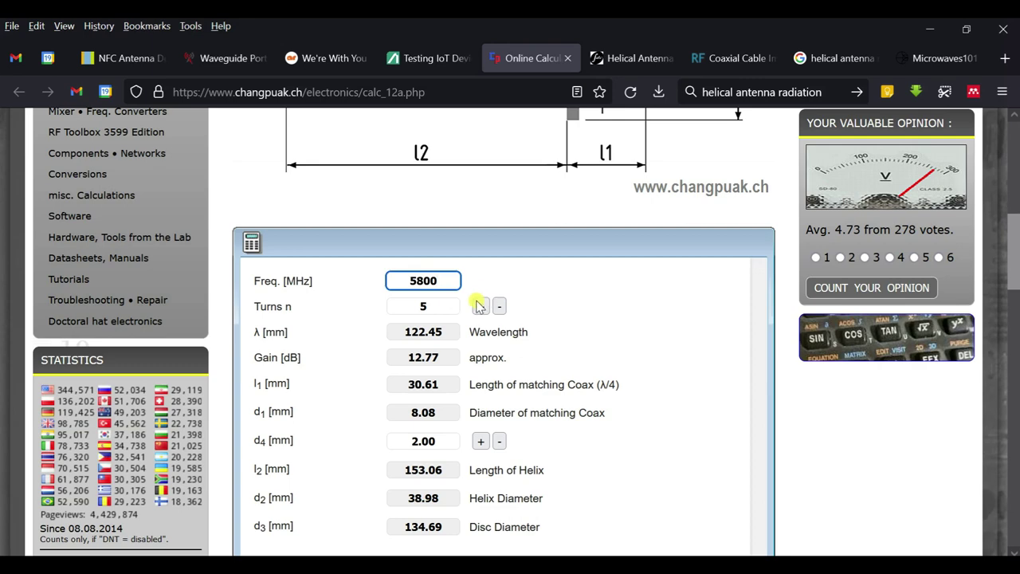
scroll(447, 358, down, 3)
click(287, 326)
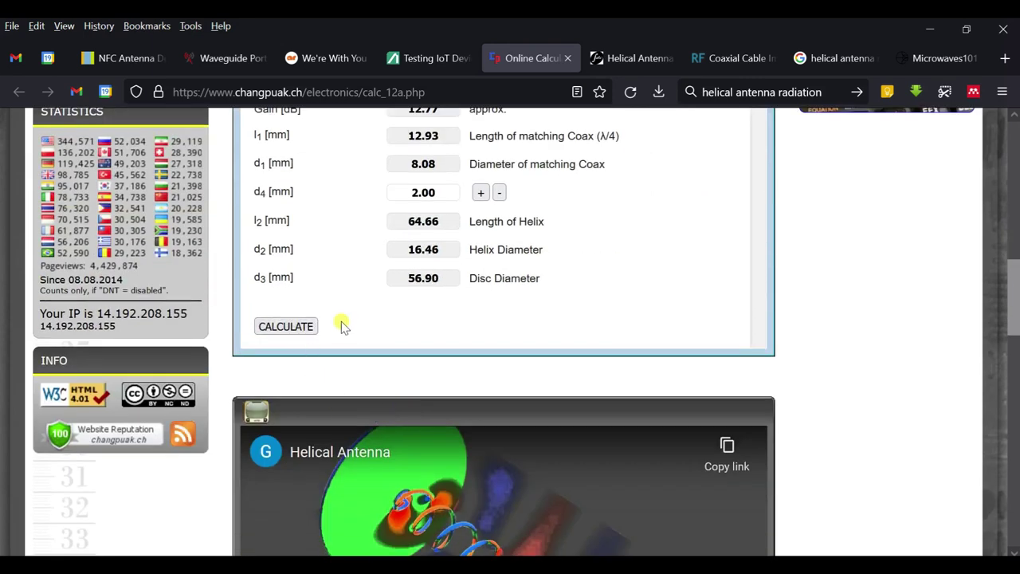
scroll(343, 327, up, 2)
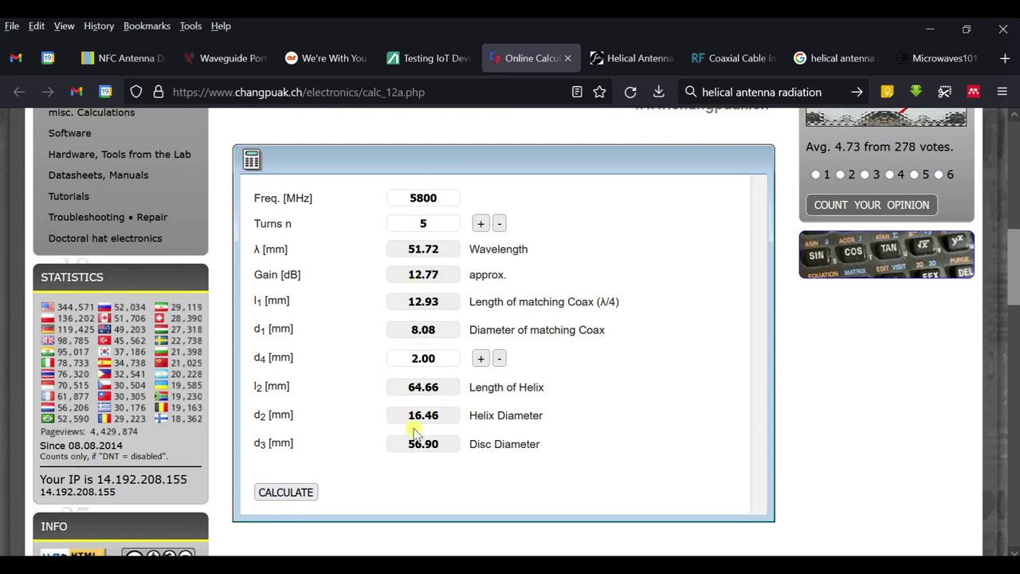
scroll(409, 415, up, 5)
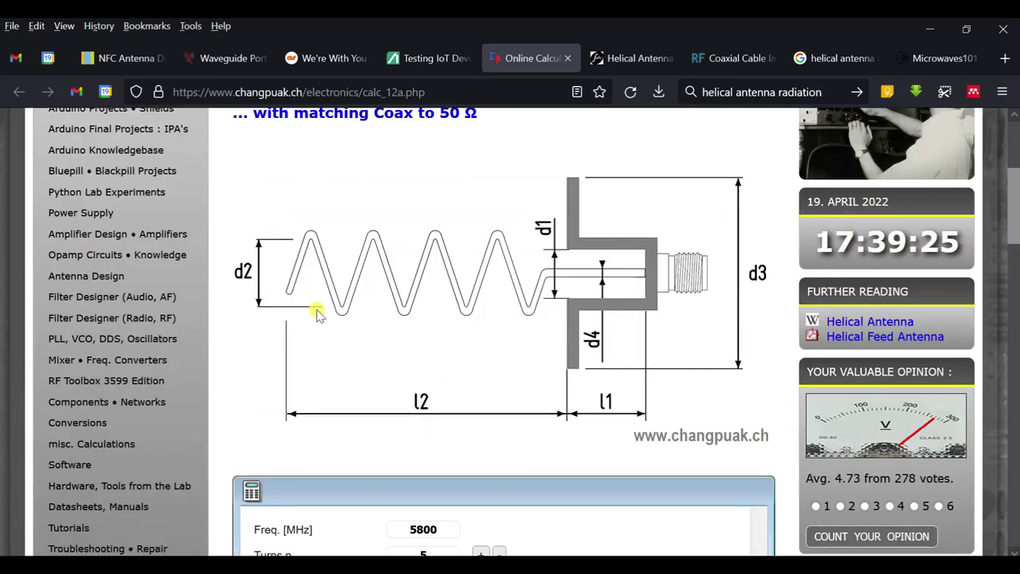
- Switch back to CST Studio Suite, review the turns parameter N in the parameter list and show the 3D model of component1
click(571, 555)
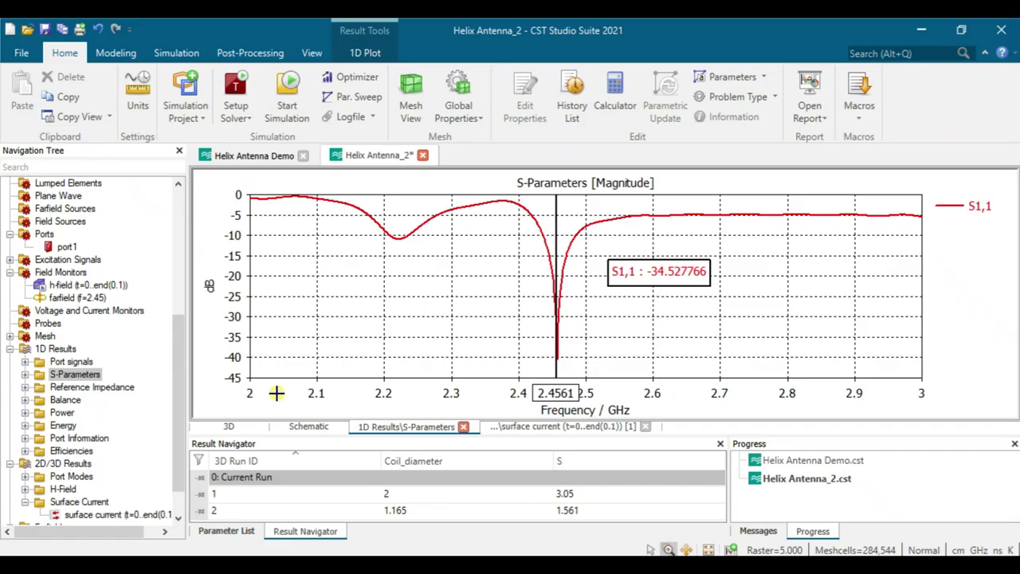
click(230, 531)
scroll(323, 489, down, 3)
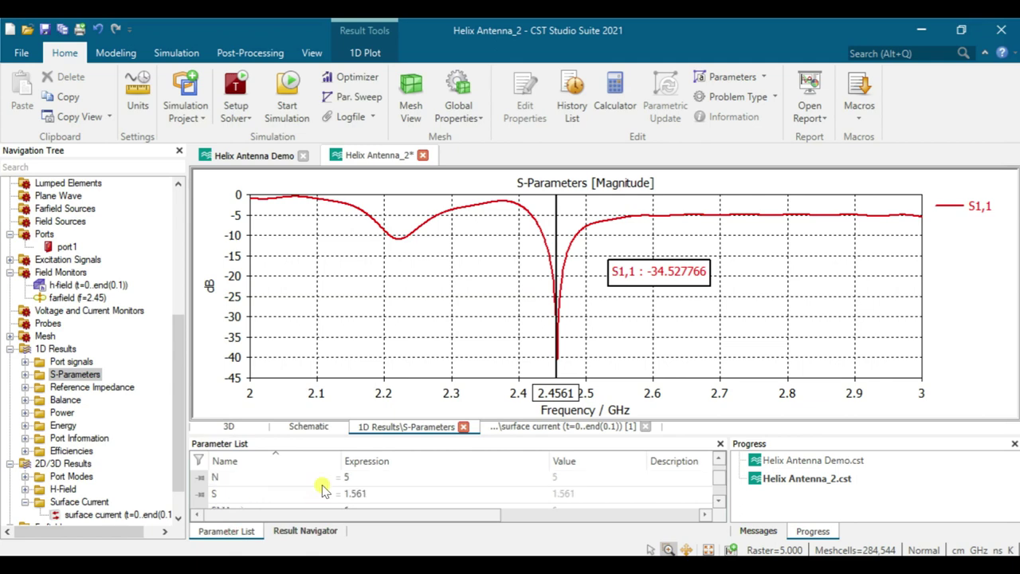
click(347, 478)
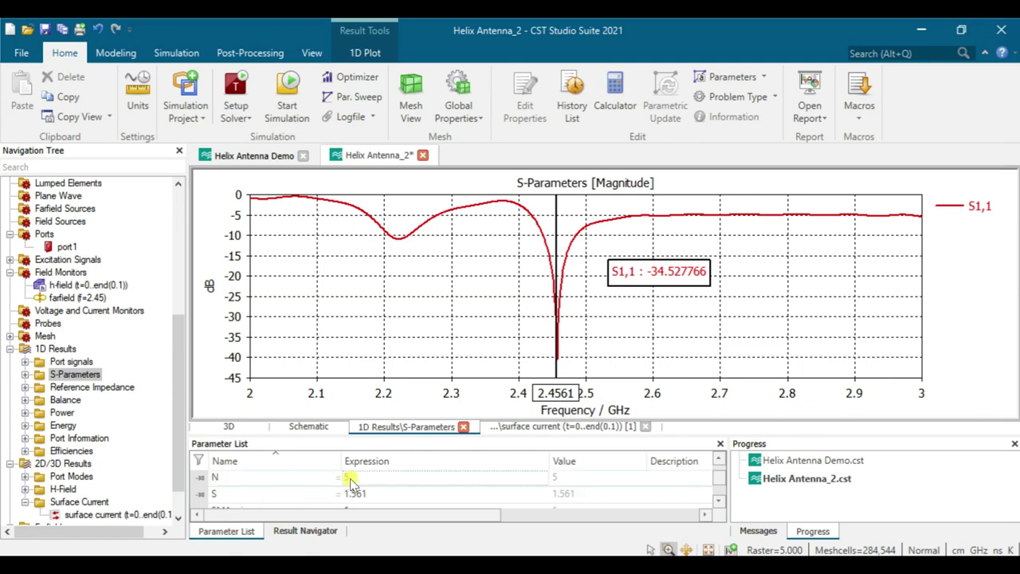
scroll(33, 222, up, 6)
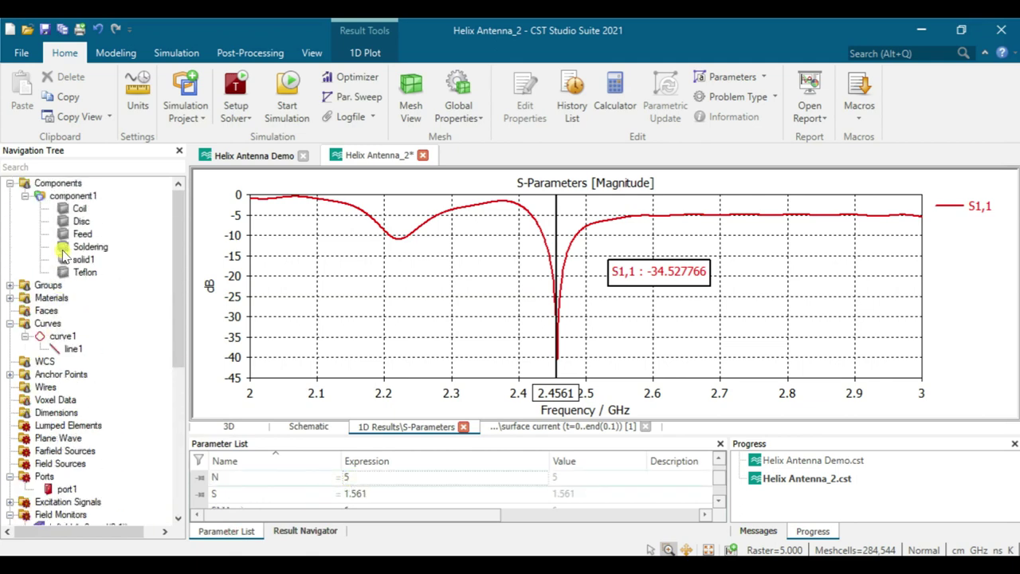
click(54, 195)
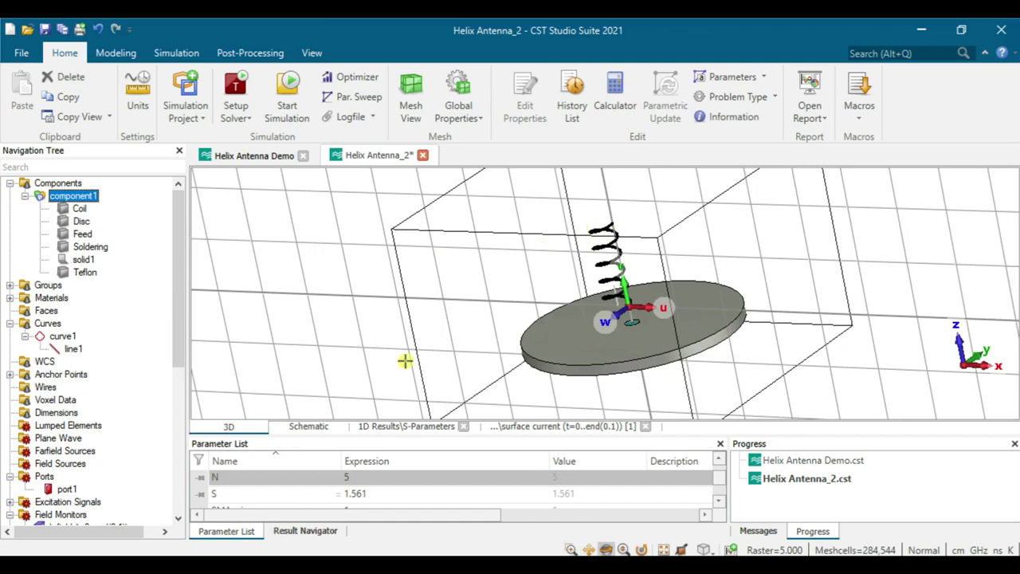
- Display the S-parameter magnitude plot again
scroll(82, 461, down, 5)
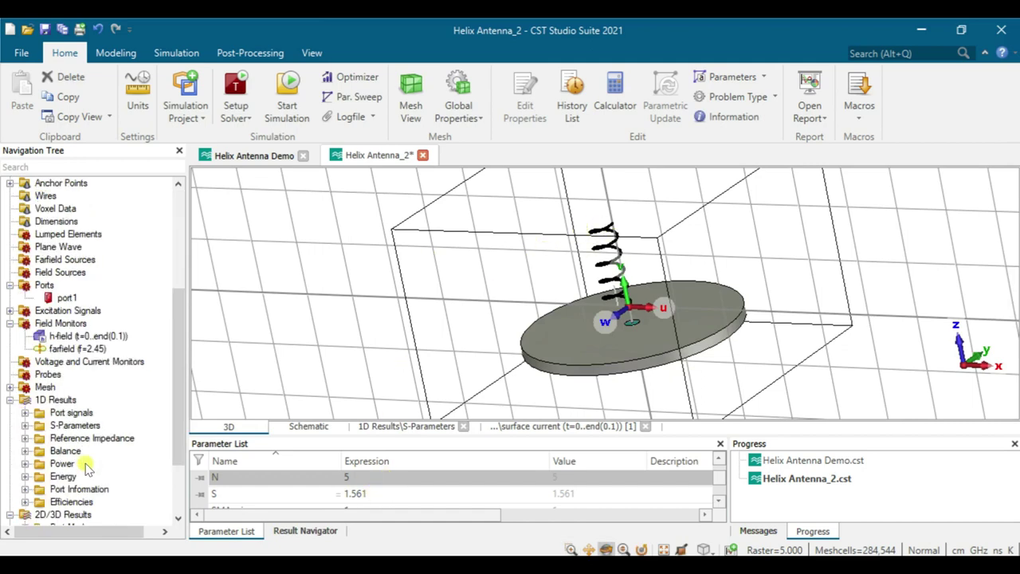
click(89, 438)
click(85, 425)
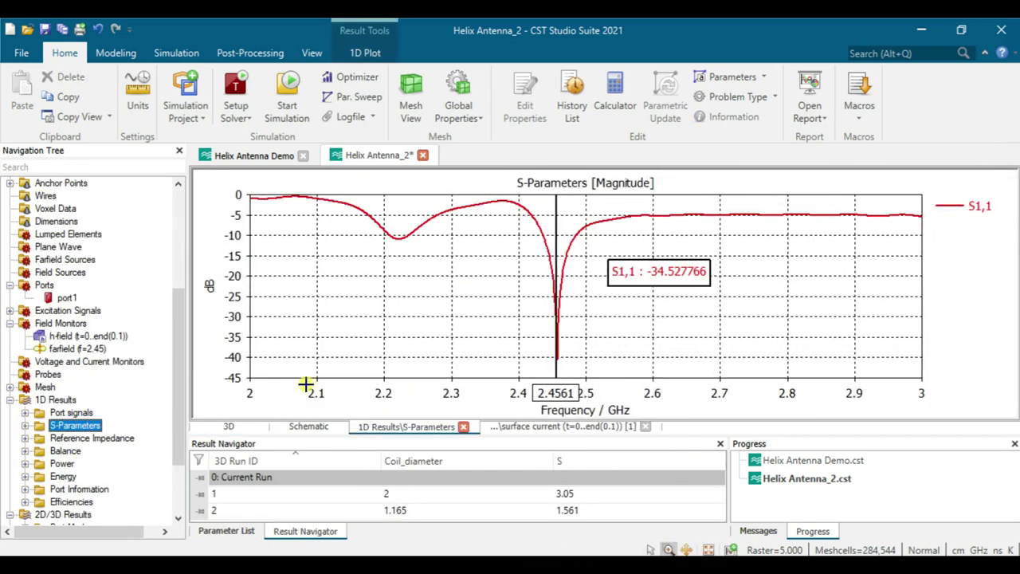
- Show component1 in the 3D view and examine the coil and its feed connection up close from several angles
scroll(76, 239, up, 5)
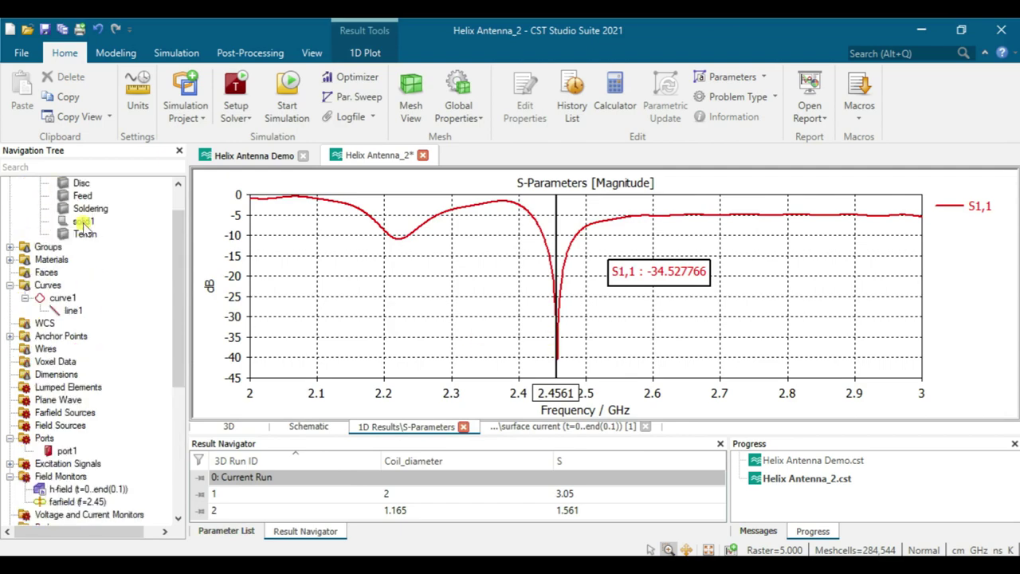
click(72, 196)
scroll(599, 284, up, 8)
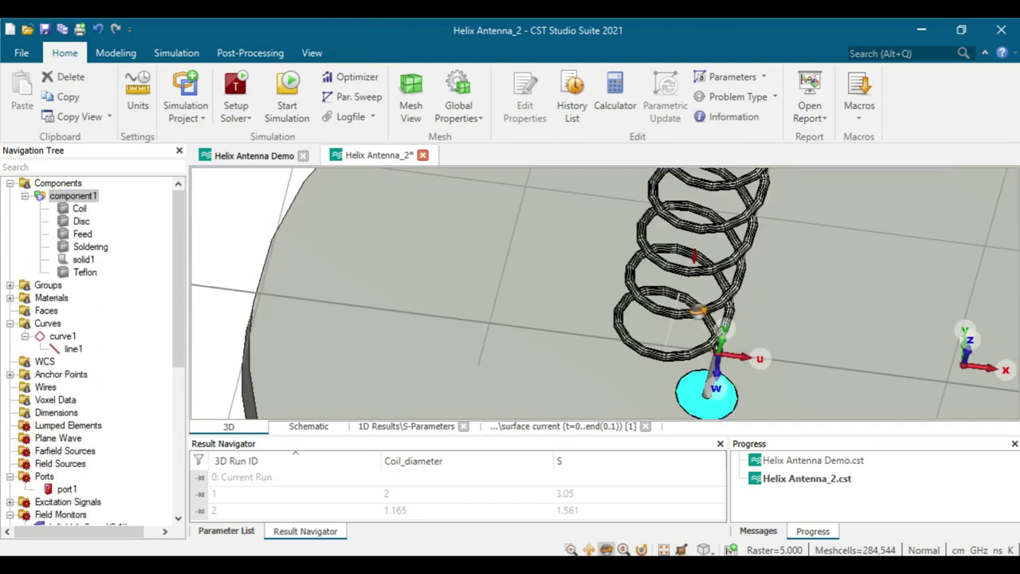
drag(598, 285, 610, 275)
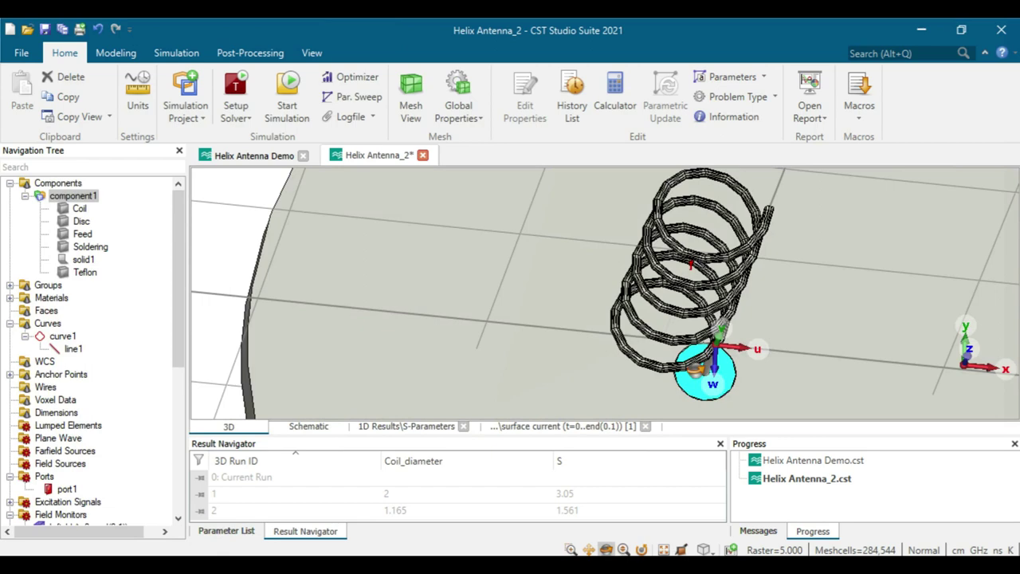
drag(785, 341, 655, 352)
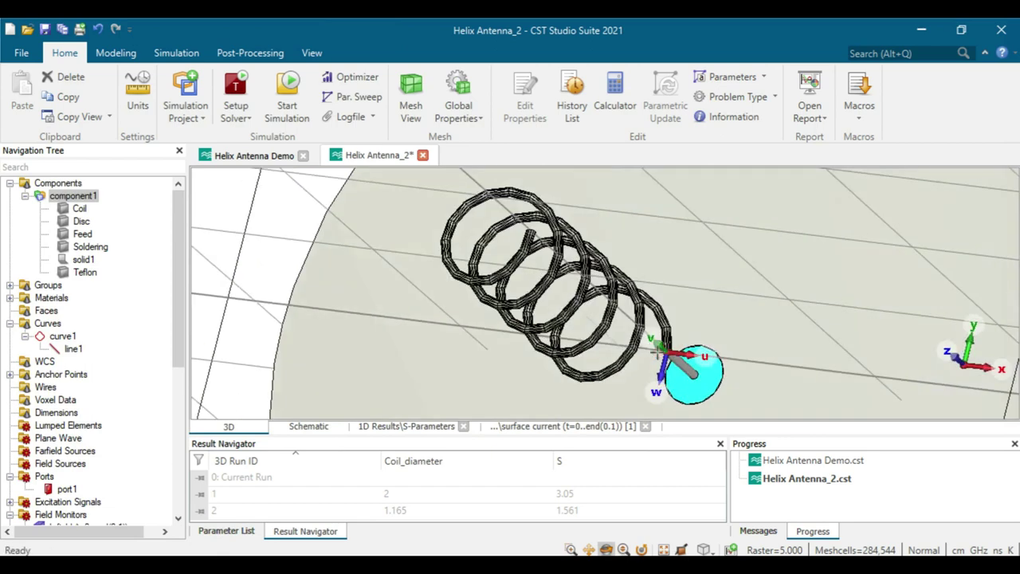